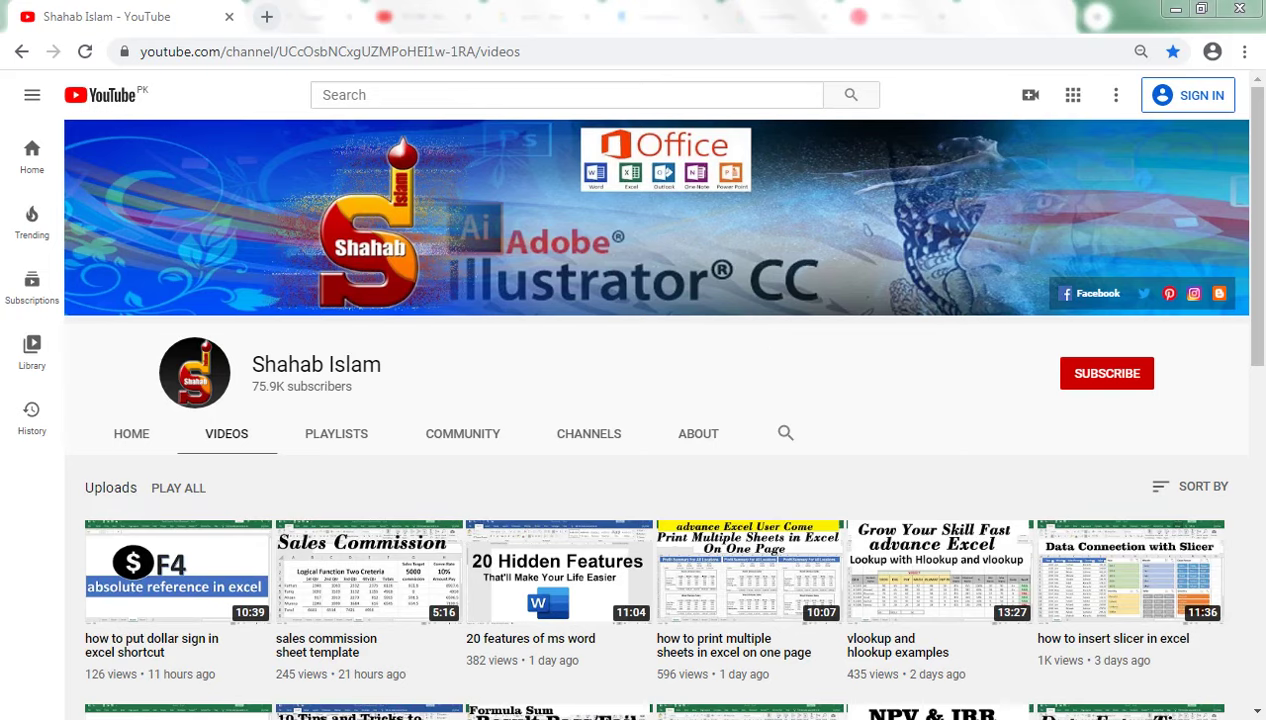
Switch from the YouTube channel page to the blank Book6 Excel workbook
mouse_move(330, 719)
click(469, 627)
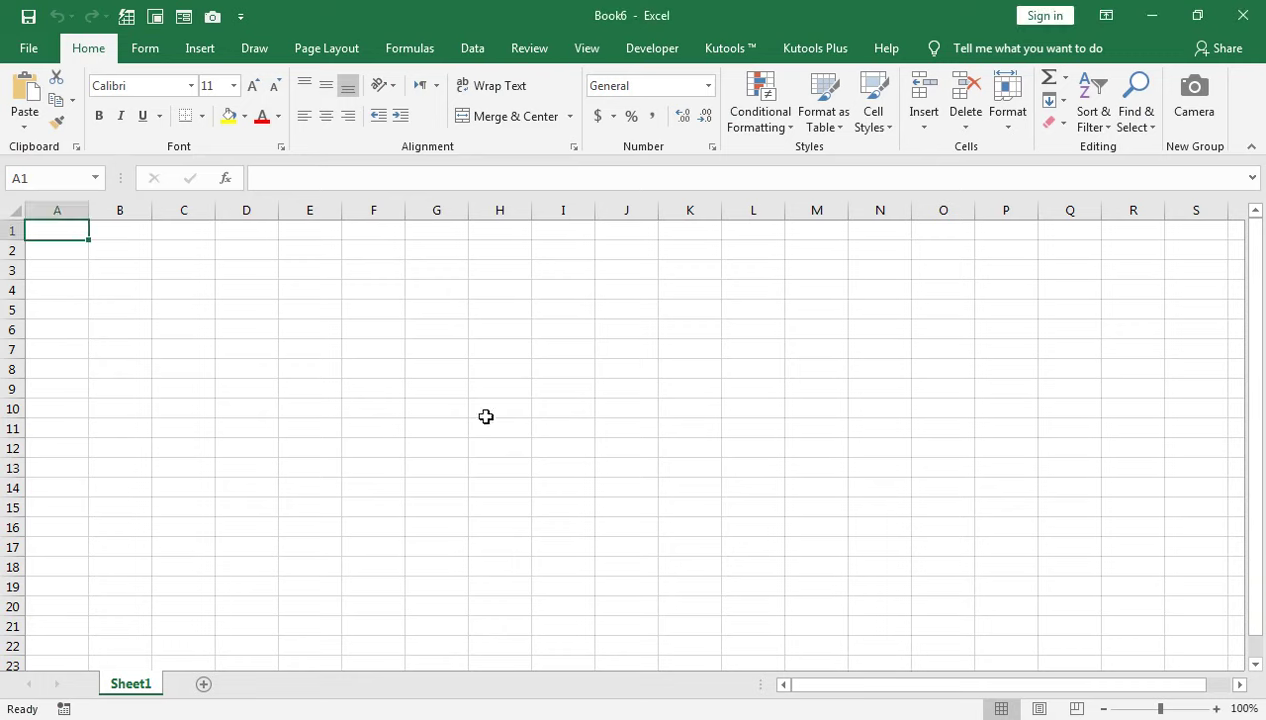
Enter headings S# in A4 and Product Name in B4, and zoom the sheet to 184%
click(99, 291)
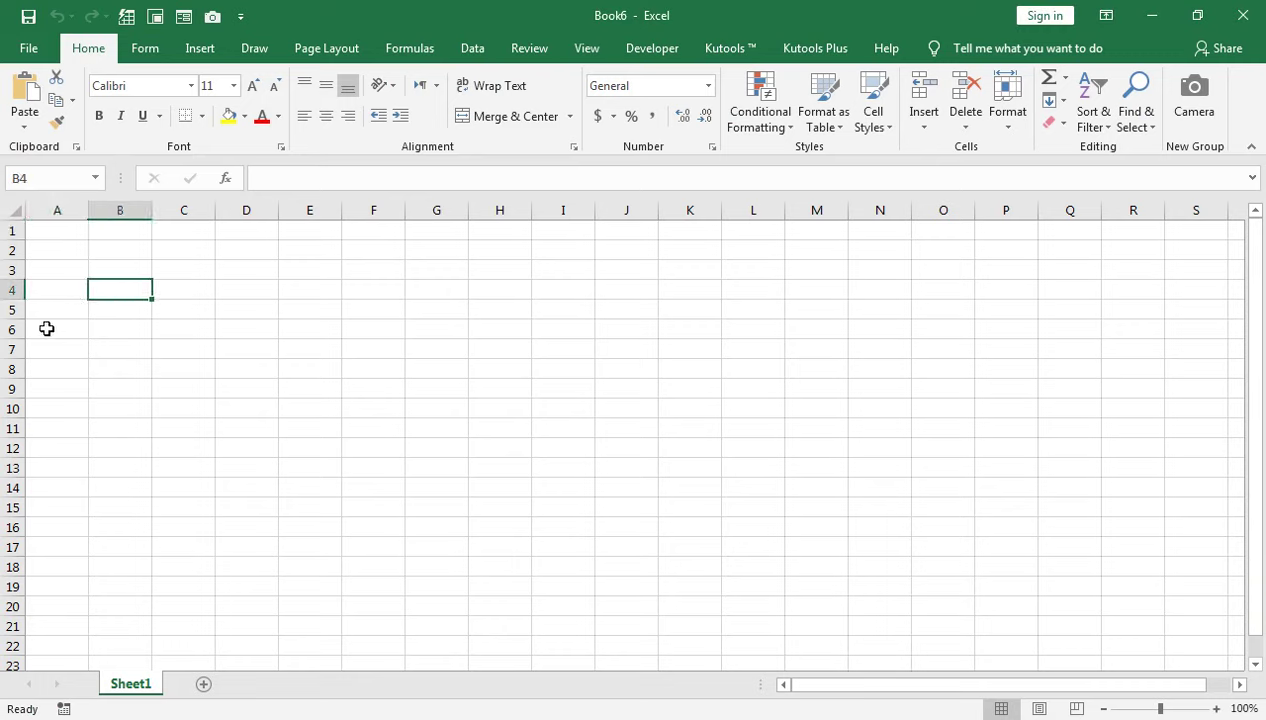
click(57, 283)
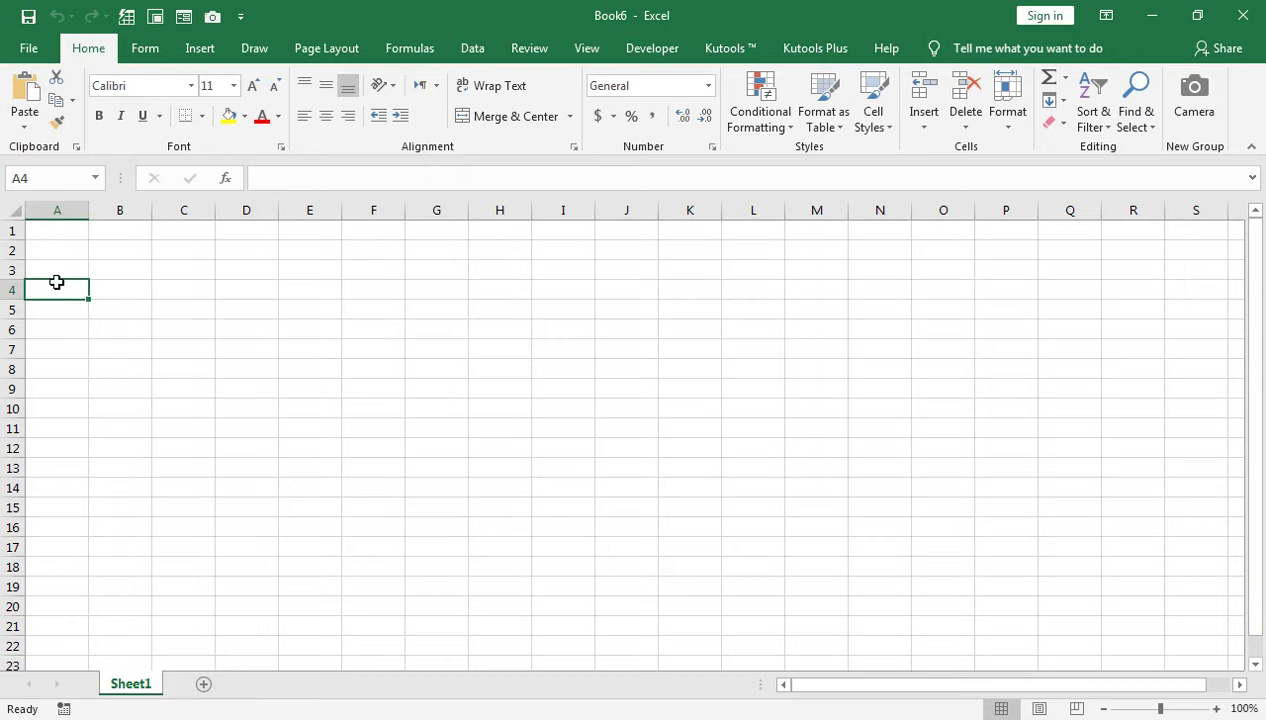
text(S)
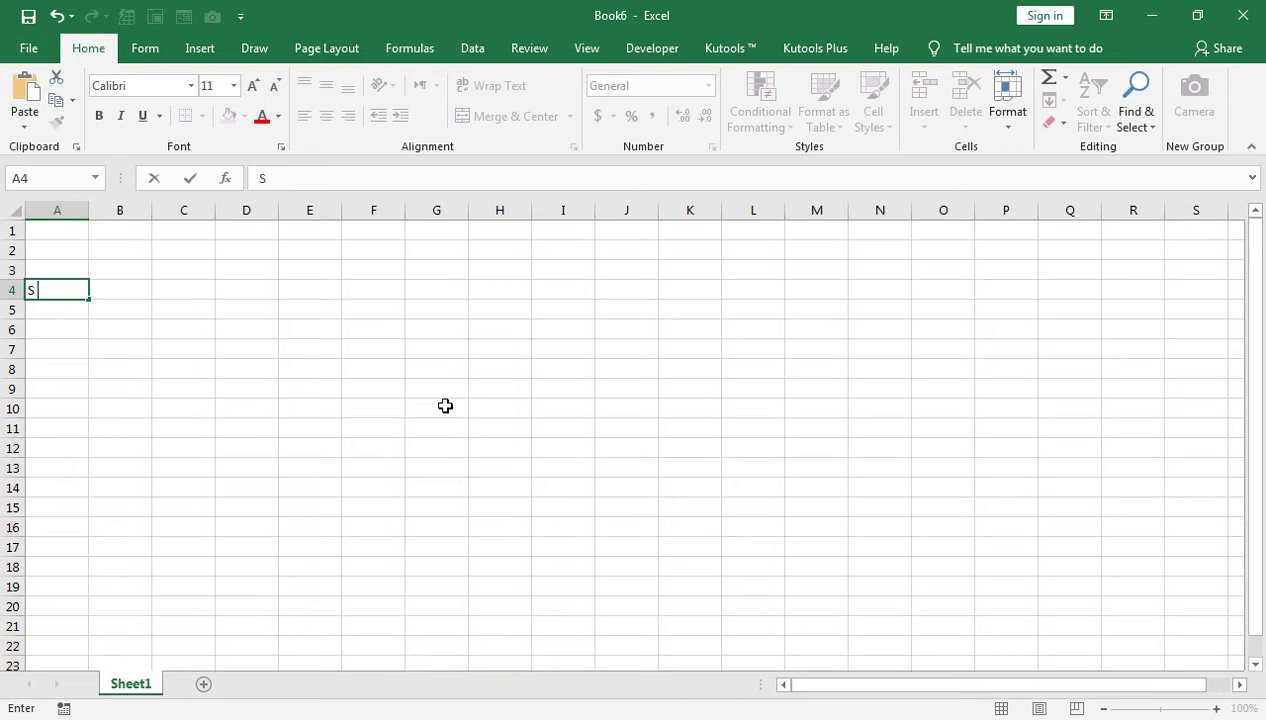
key(Right)
key(Right)
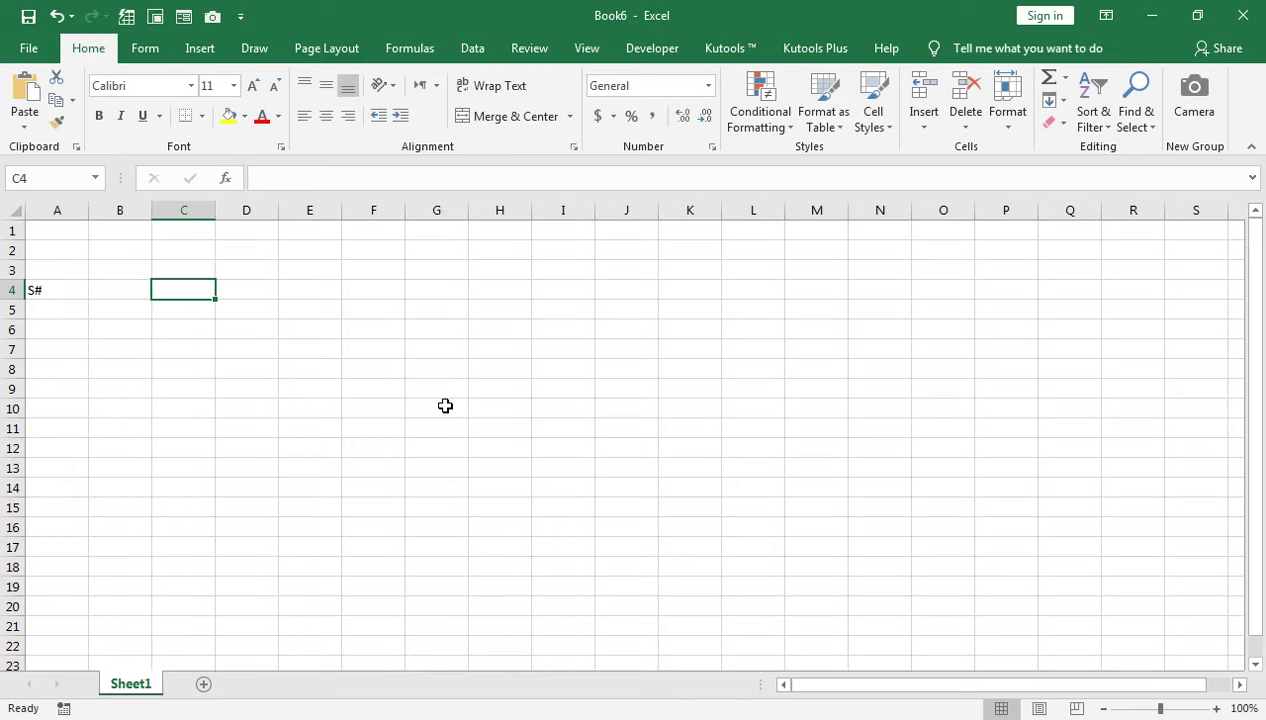
key(Left)
text(Product Name)
key(Return)
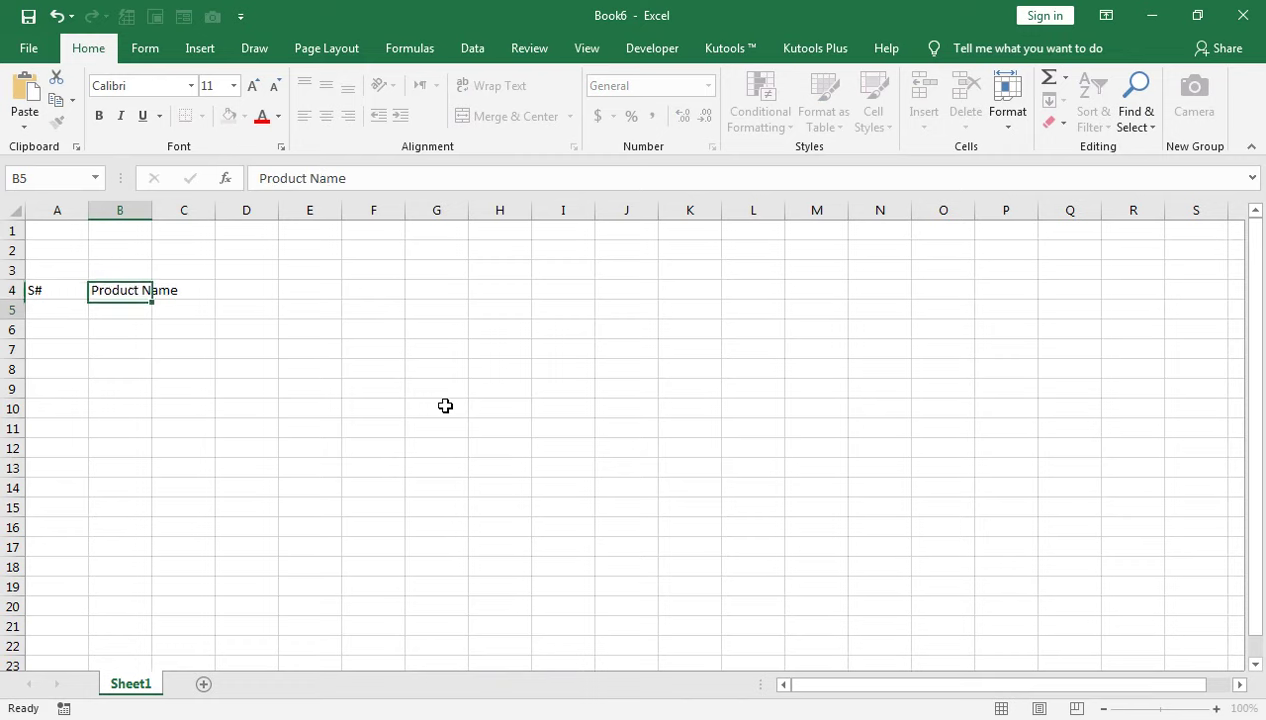
key(Up)
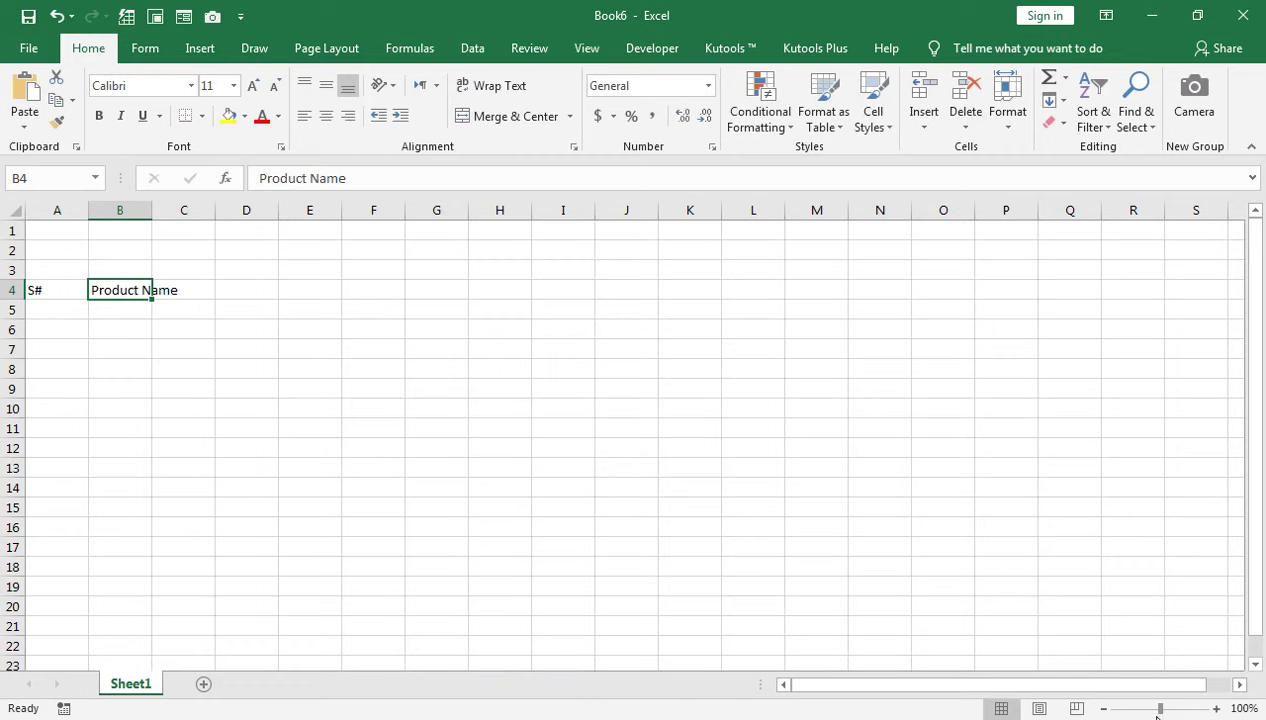
drag(1160, 708, 1173, 708)
drag(98, 375, 106, 425)
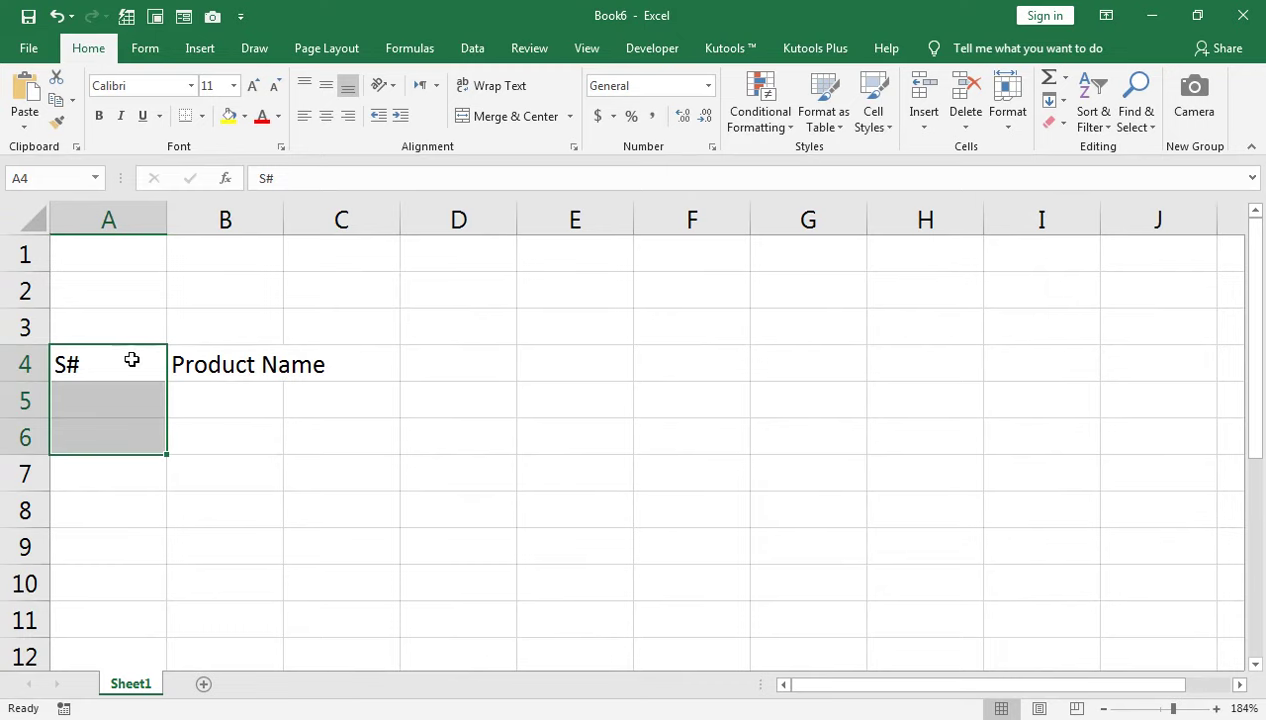
Merge rows 4–6 into a single cell in each of columns A through F
click(510, 116)
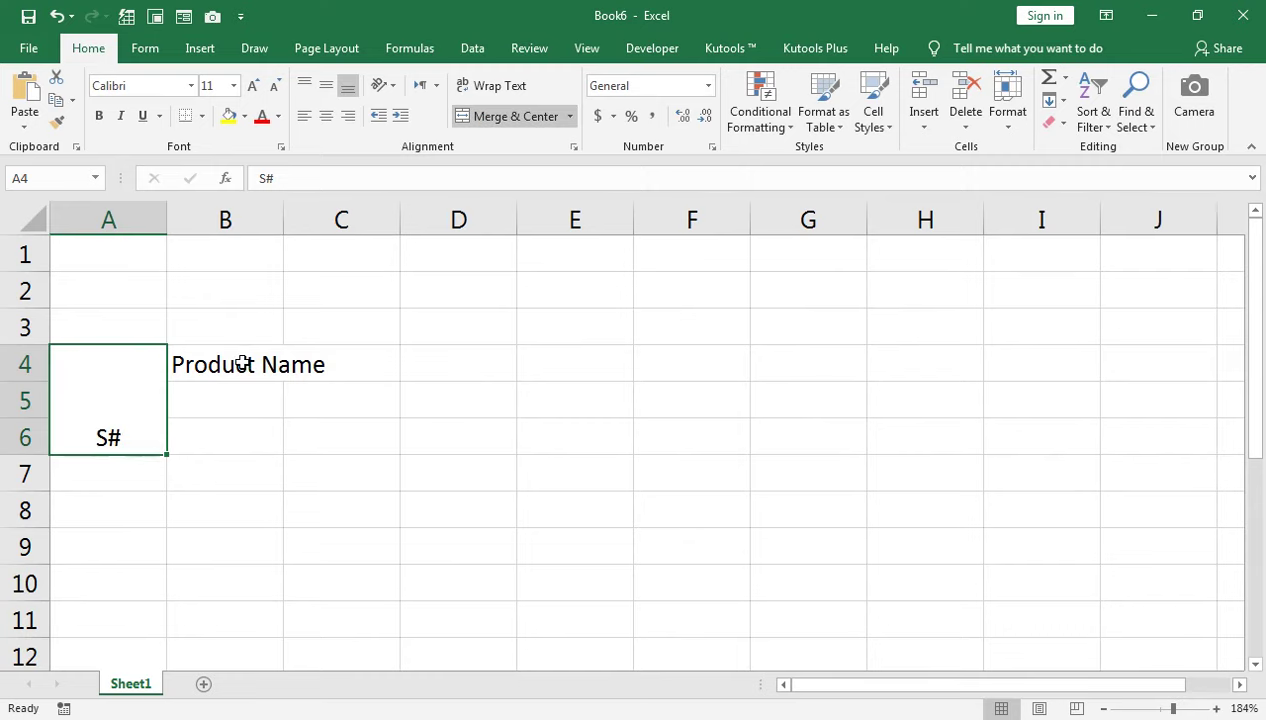
drag(246, 362, 232, 431)
click(505, 117)
drag(335, 366, 326, 432)
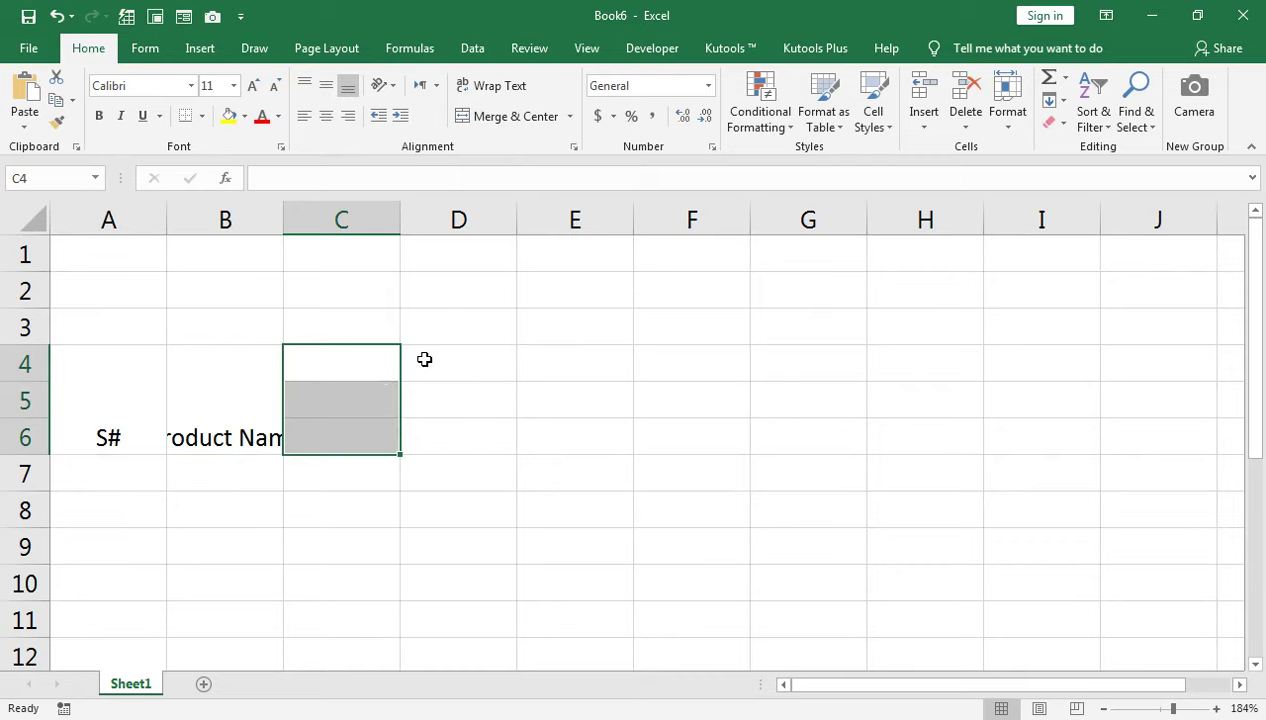
click(531, 117)
drag(449, 358, 458, 440)
click(515, 117)
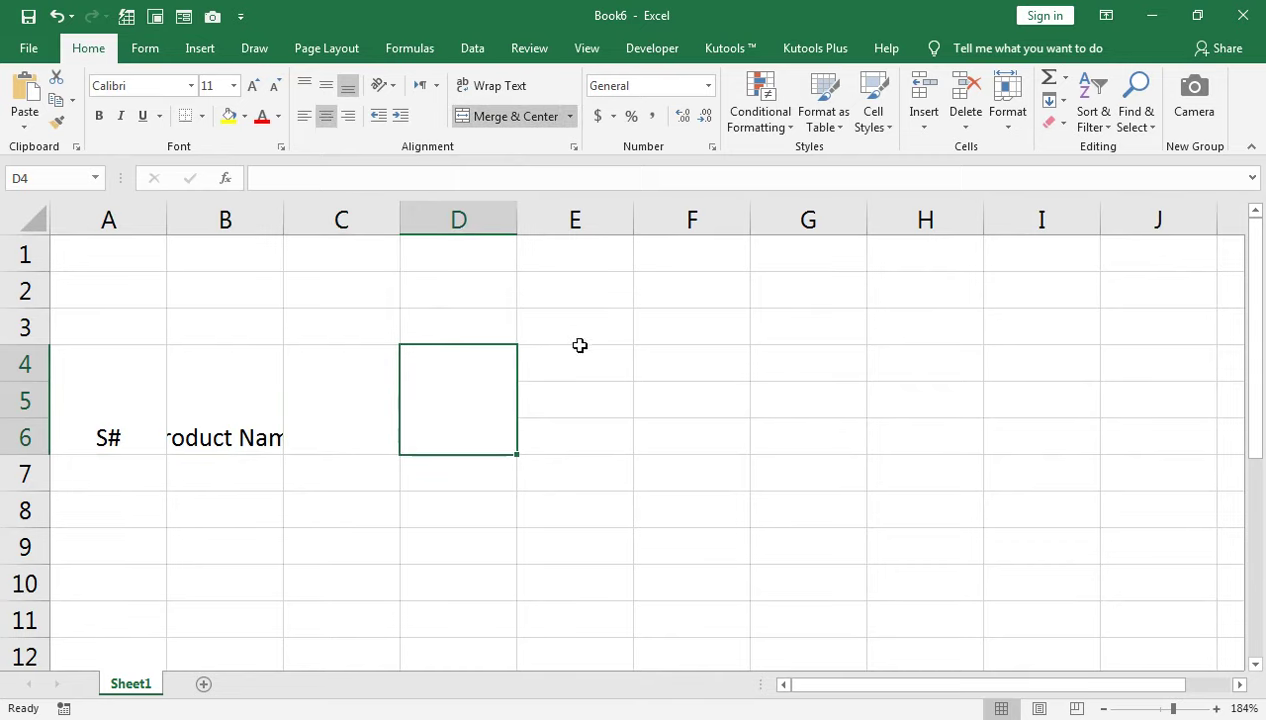
drag(574, 362, 571, 444)
click(505, 117)
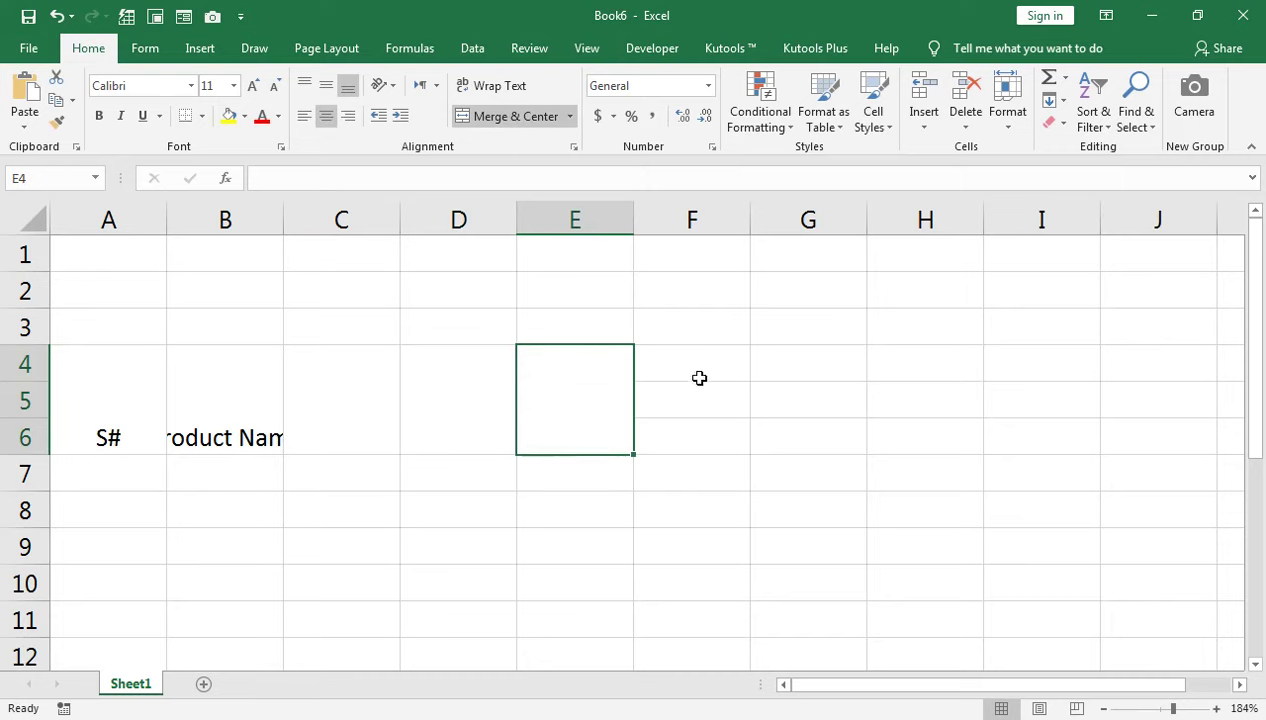
drag(690, 362, 680, 438)
click(512, 118)
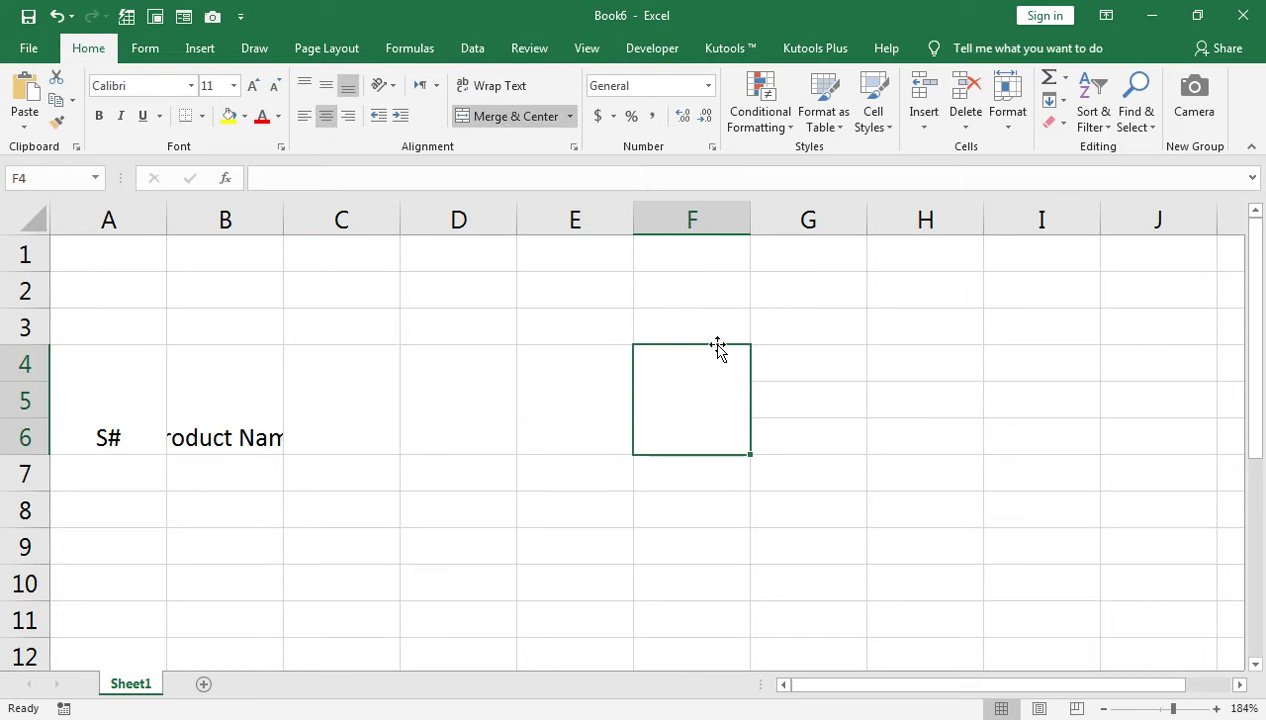
Enter headings Type 1, Type 2, Schedule and Dispatches in C4 through F4
click(296, 431)
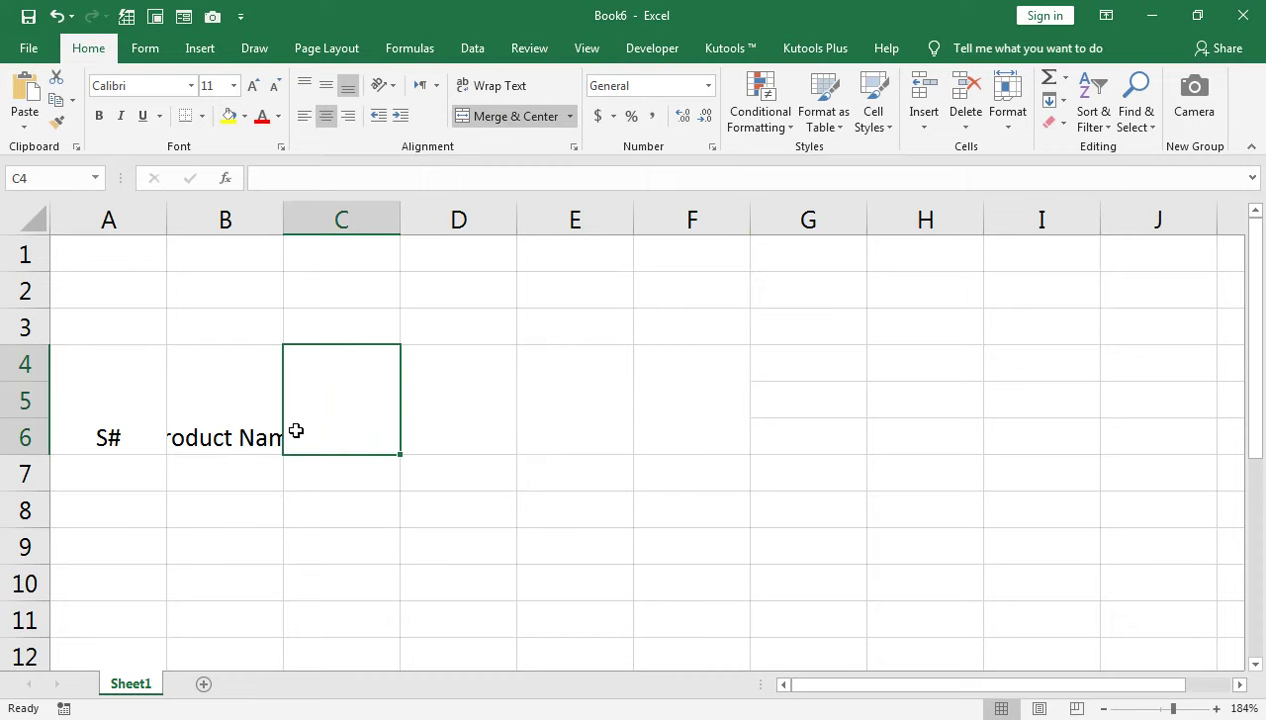
text(Type 1)
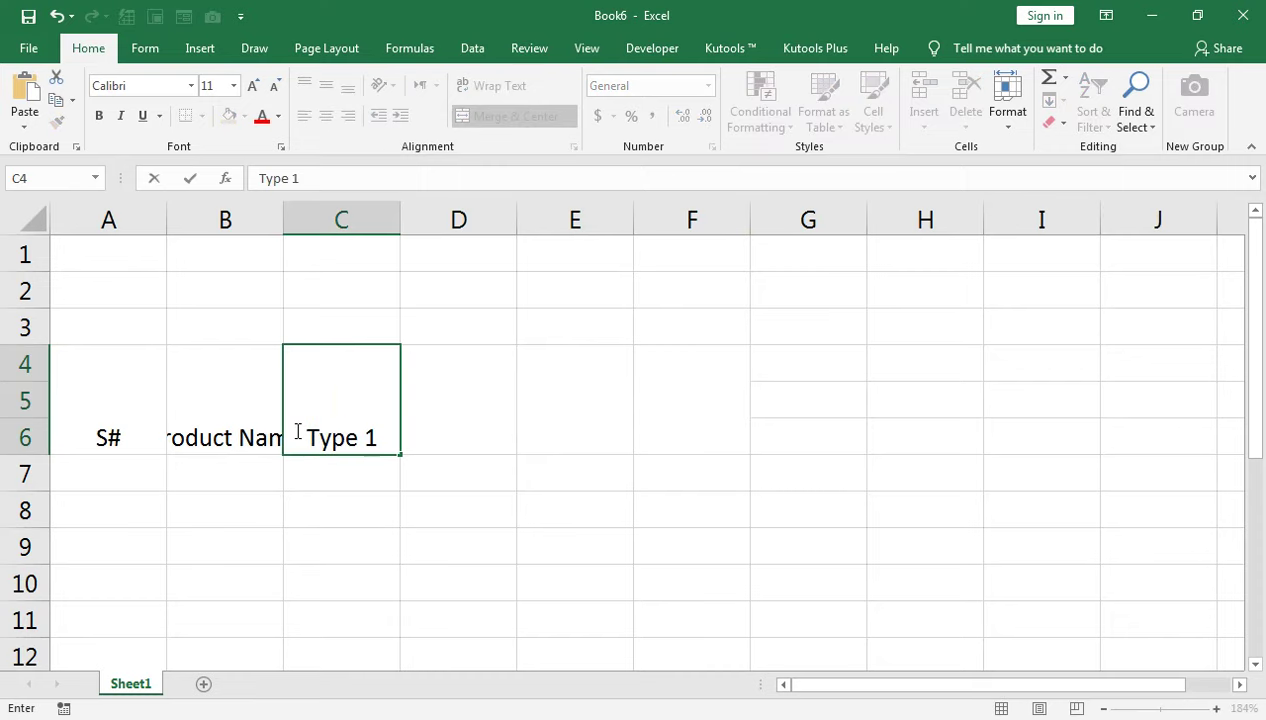
key(Return)
key(Right)
text(Type 2)
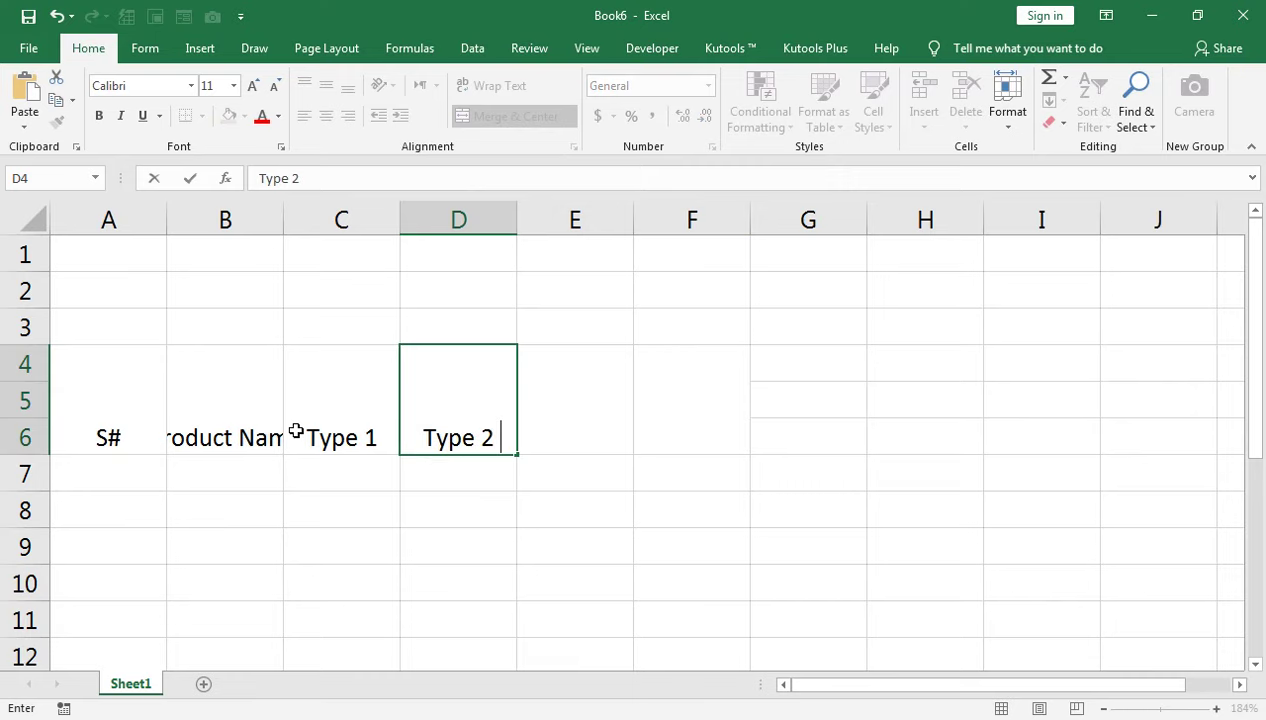
key(Return)
key(Right)
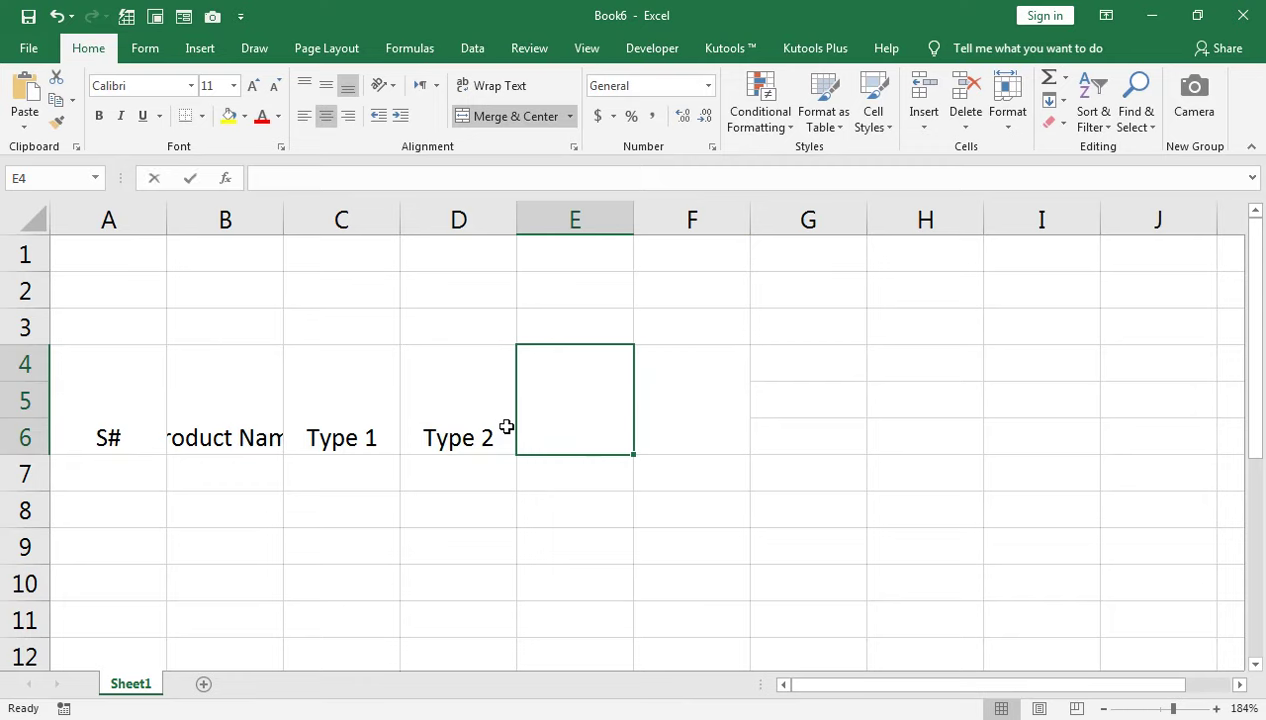
text(Sched)
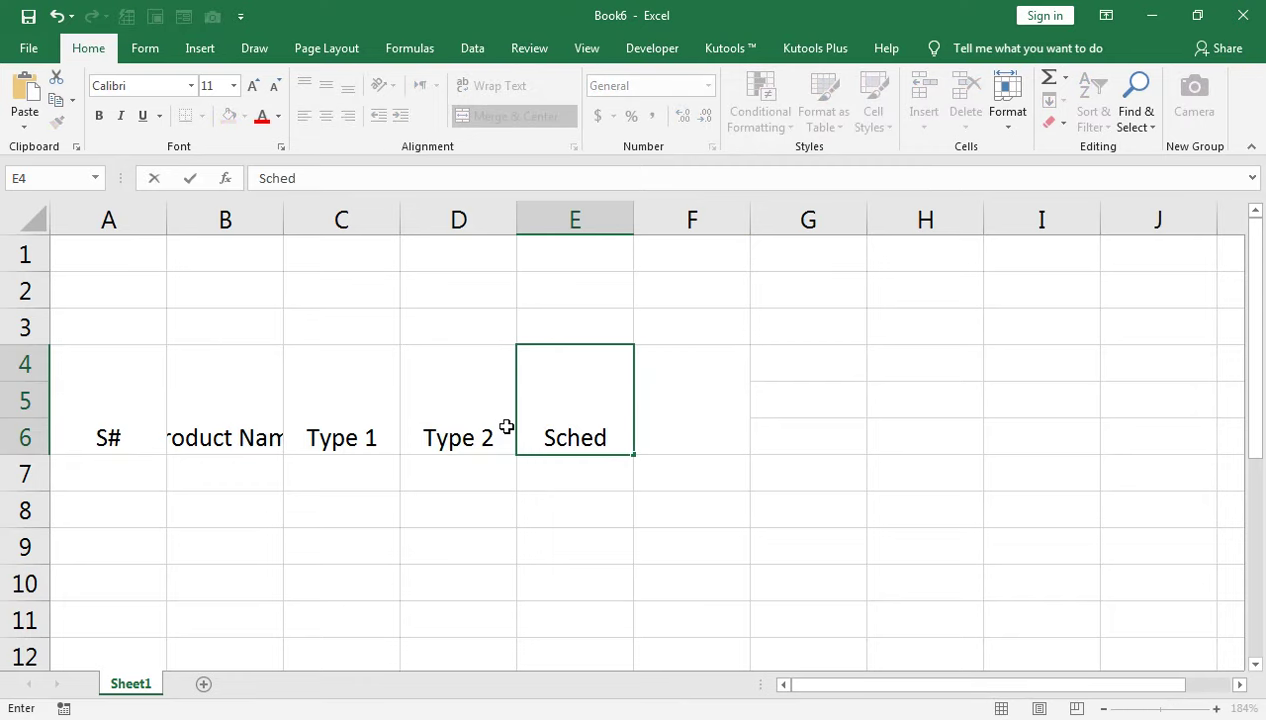
text(ule)
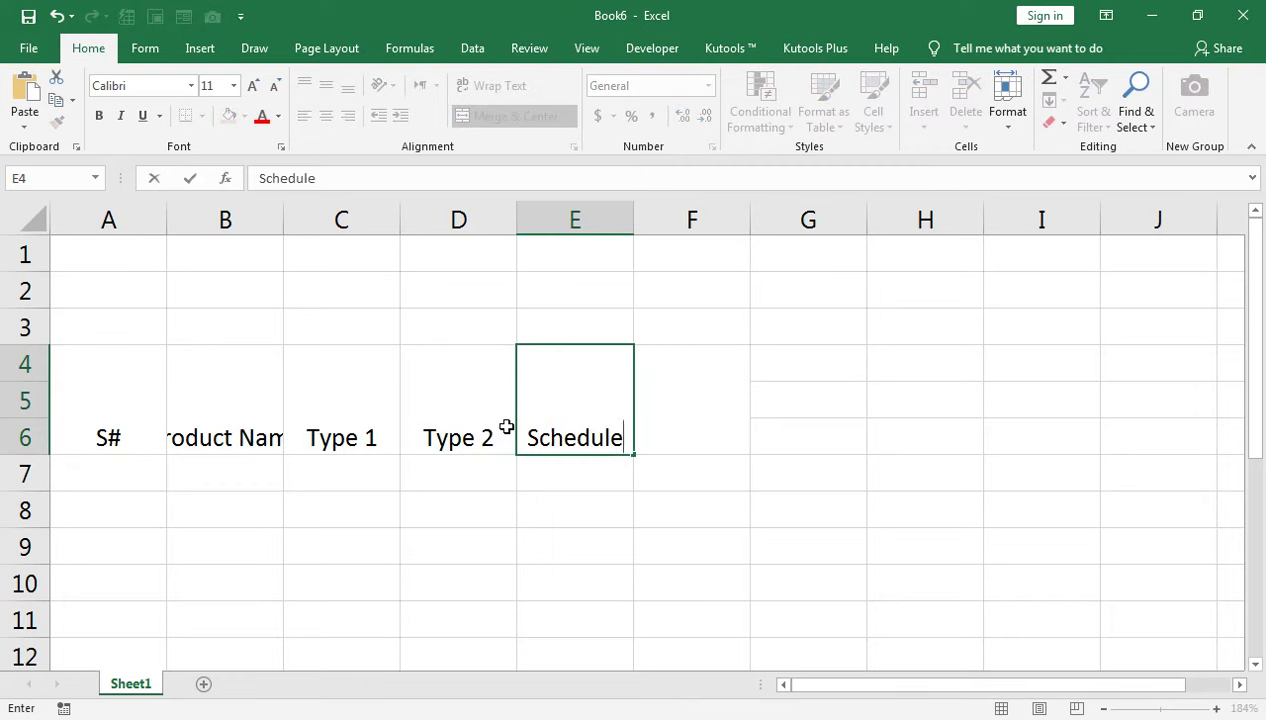
key(Tab)
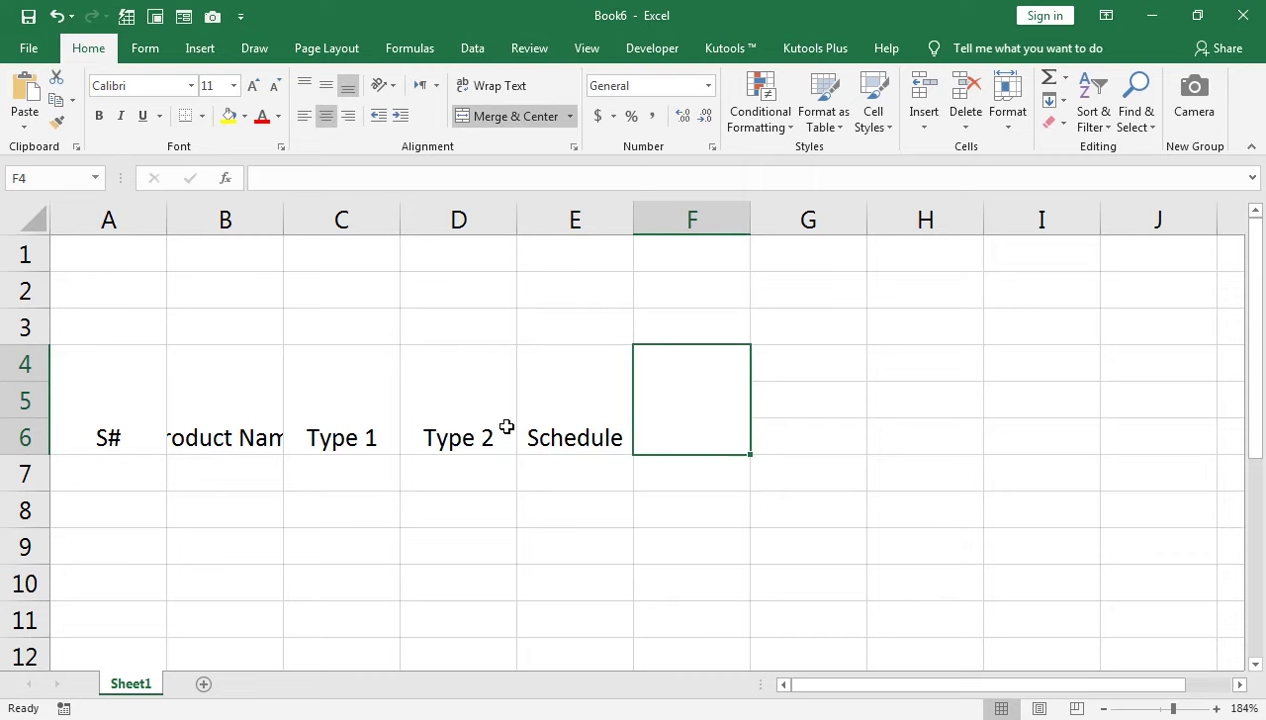
text(S)
key(BackSpace)
text(Dispa)
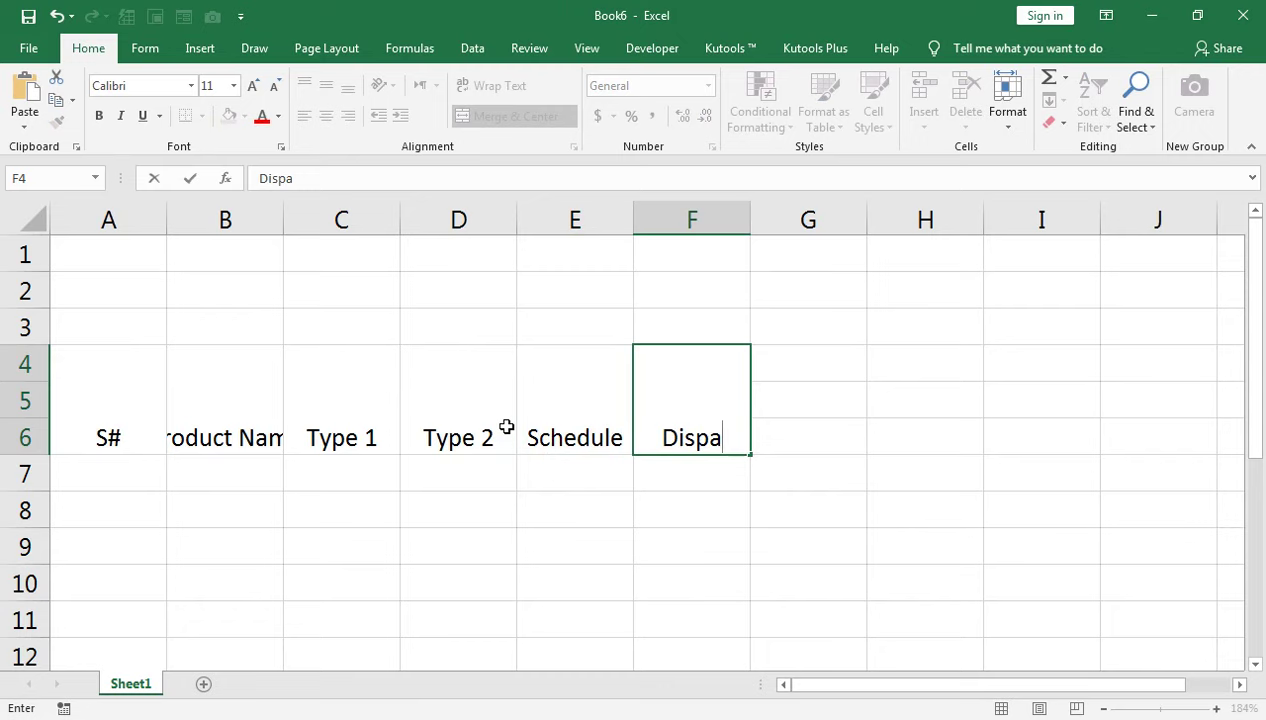
text(tches)
key(Tab)
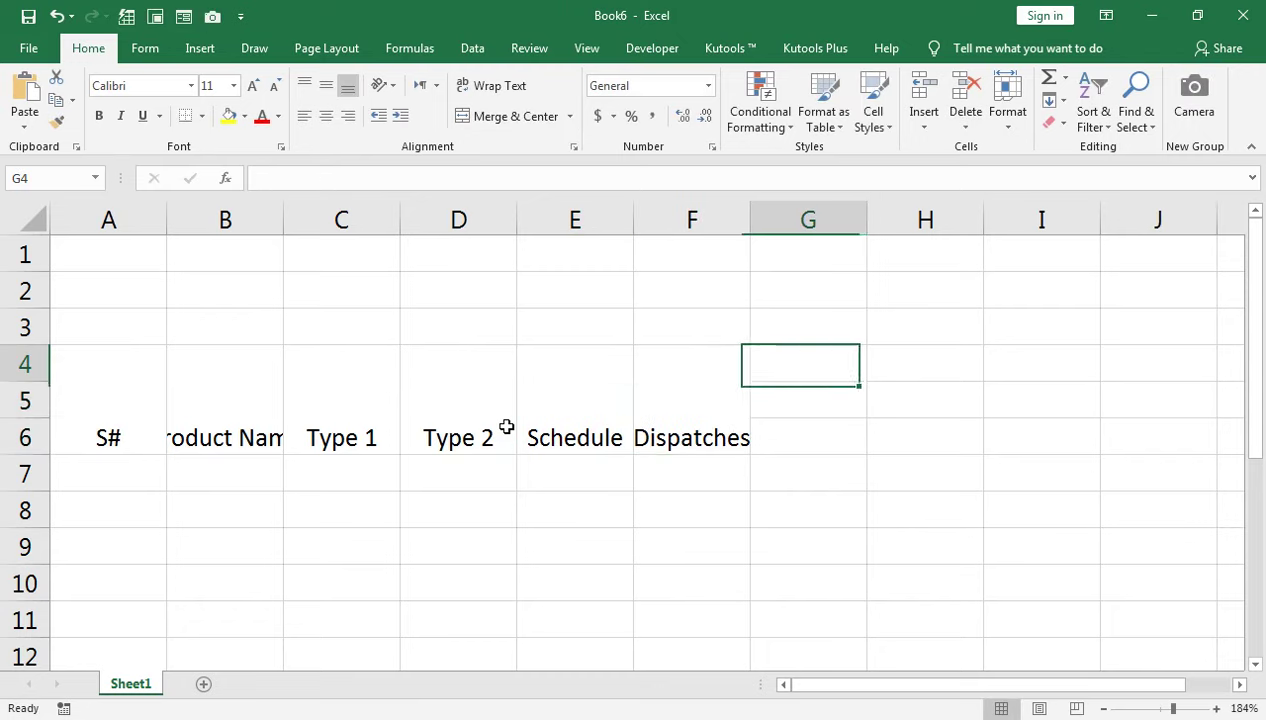
Merge G4:G6 and enter the Balance heading there, fixing the misspelling
drag(808, 363, 829, 426)
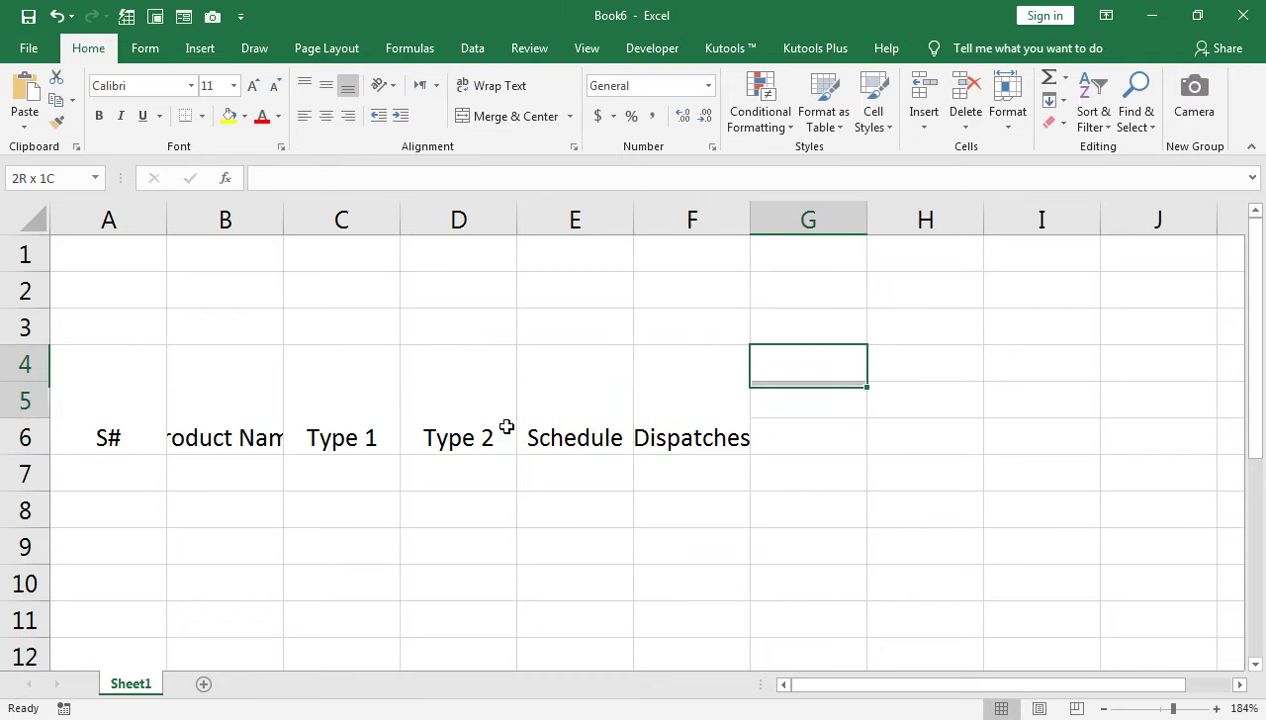
click(505, 116)
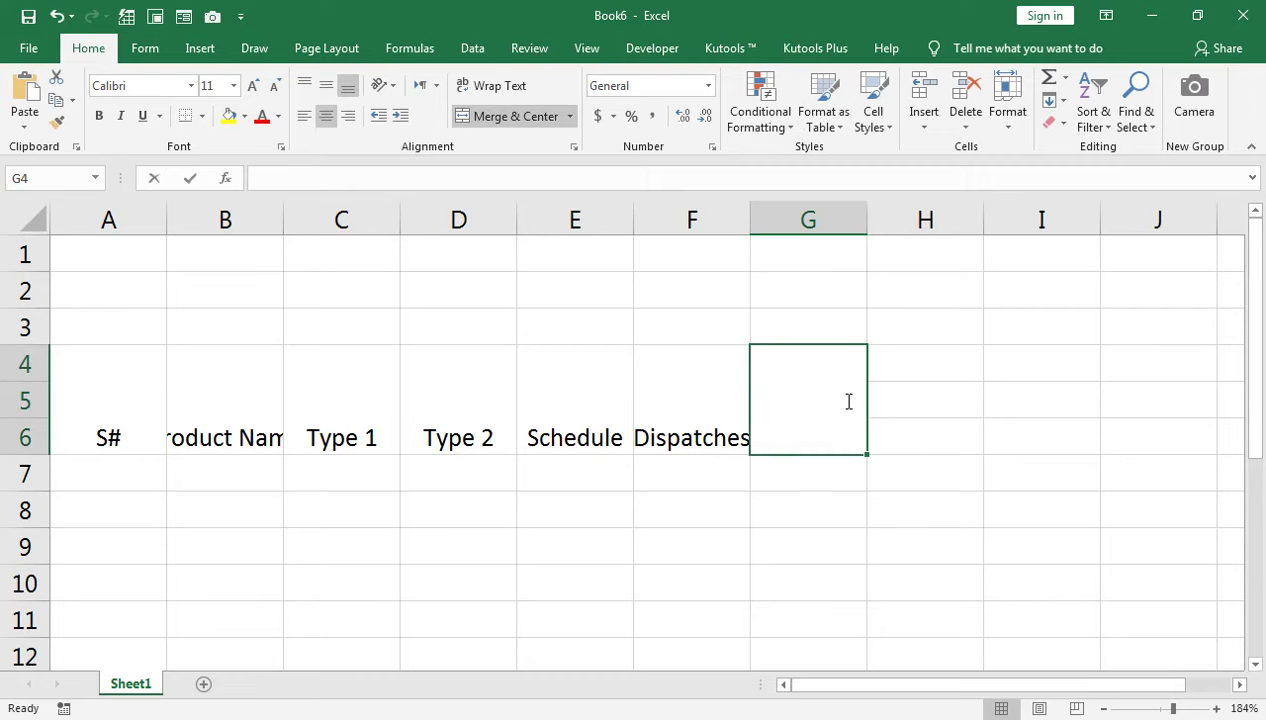
text(alance)
key(Tab)
key(Return)
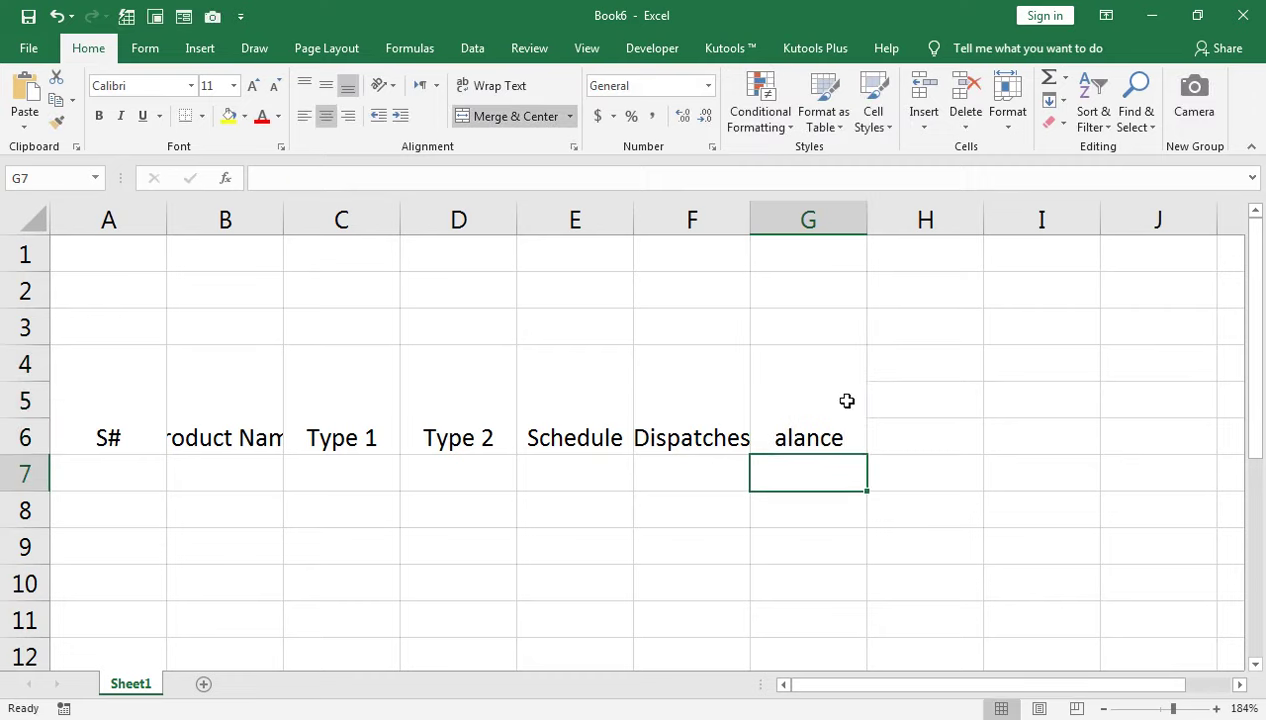
click(847, 400)
text(Balance)
key(Return)
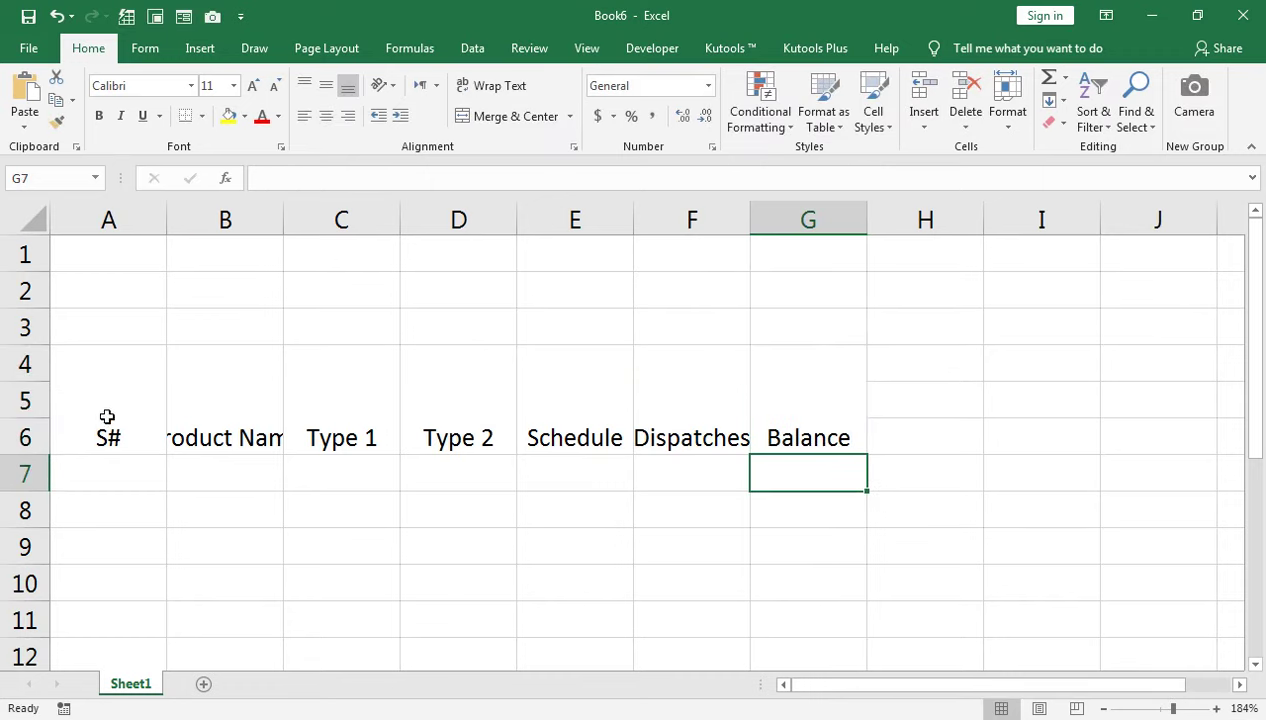
drag(107, 415, 786, 398)
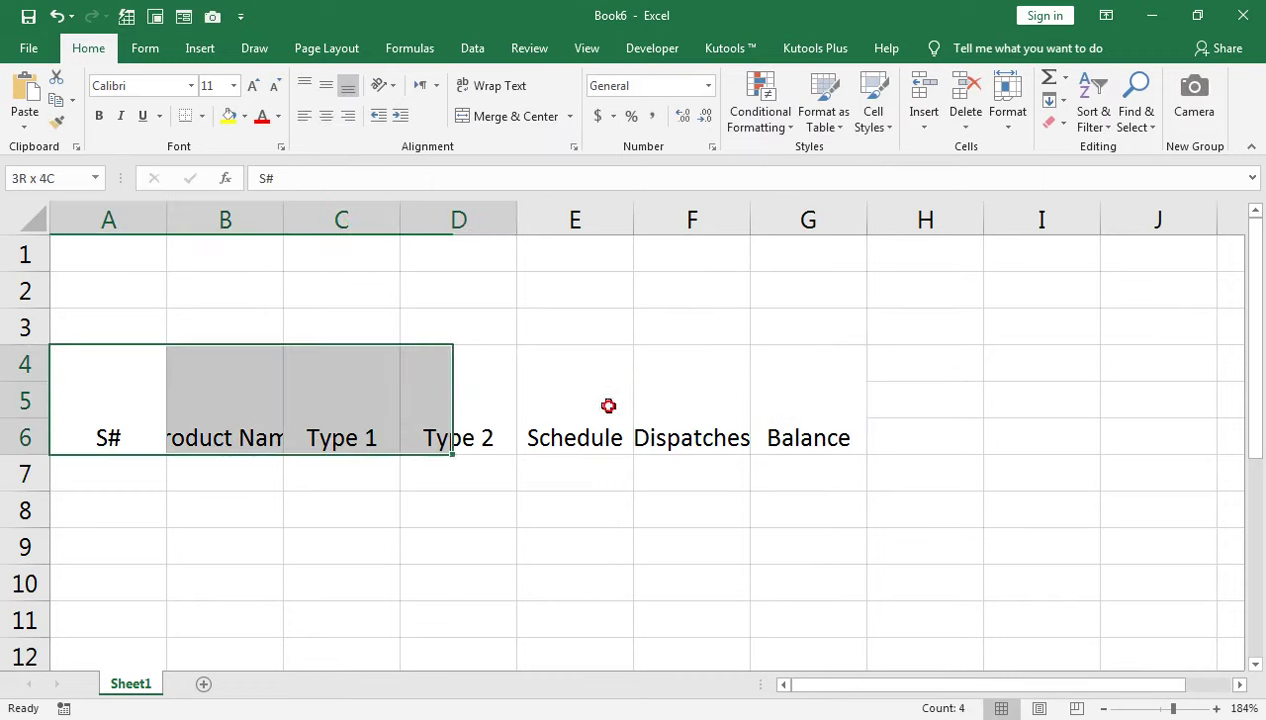
Middle-align the header labels and wrap Product Name onto two lines
click(326, 85)
click(200, 410)
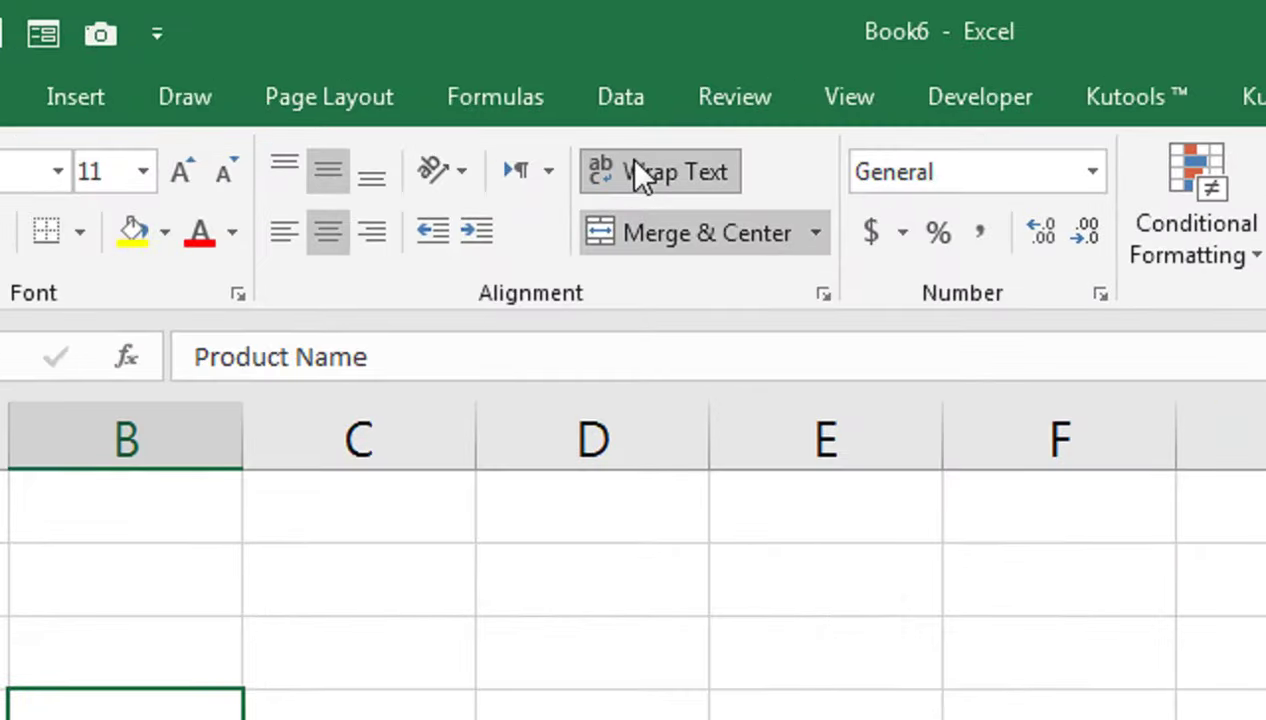
click(627, 157)
Label H4 as Date and enter =TODAY() in H5, showing 11/6/2020
key(Right)
key(Right)
key(Right)
key(Right)
key(Right)
key(Right)
text(Dat)
key(Right)
key(Left)
key(F2)
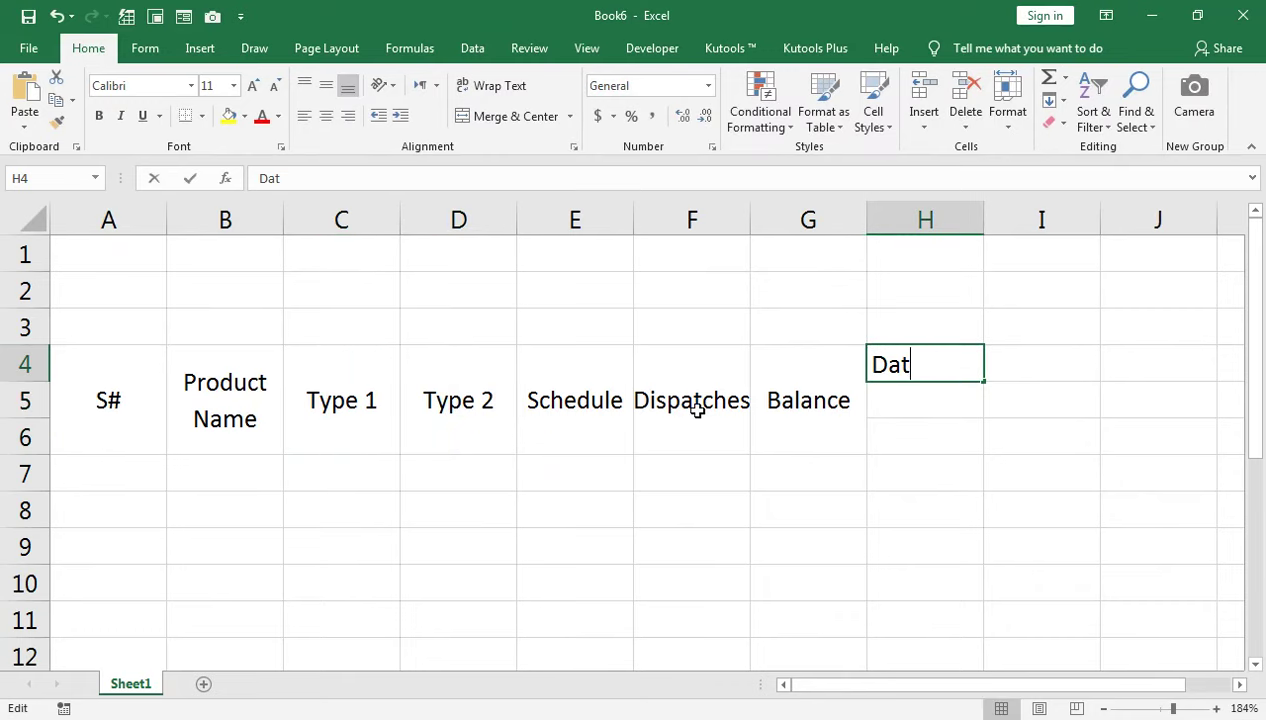
text(e)
key(Return)
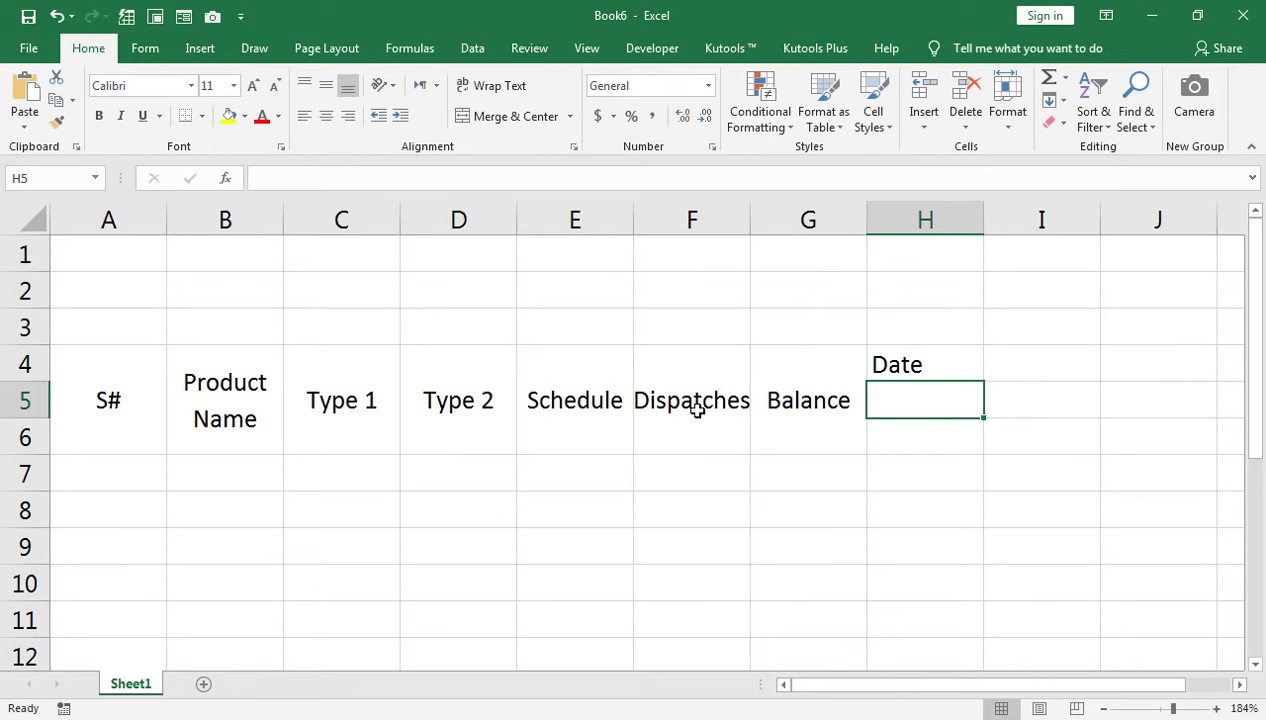
text(=Today)
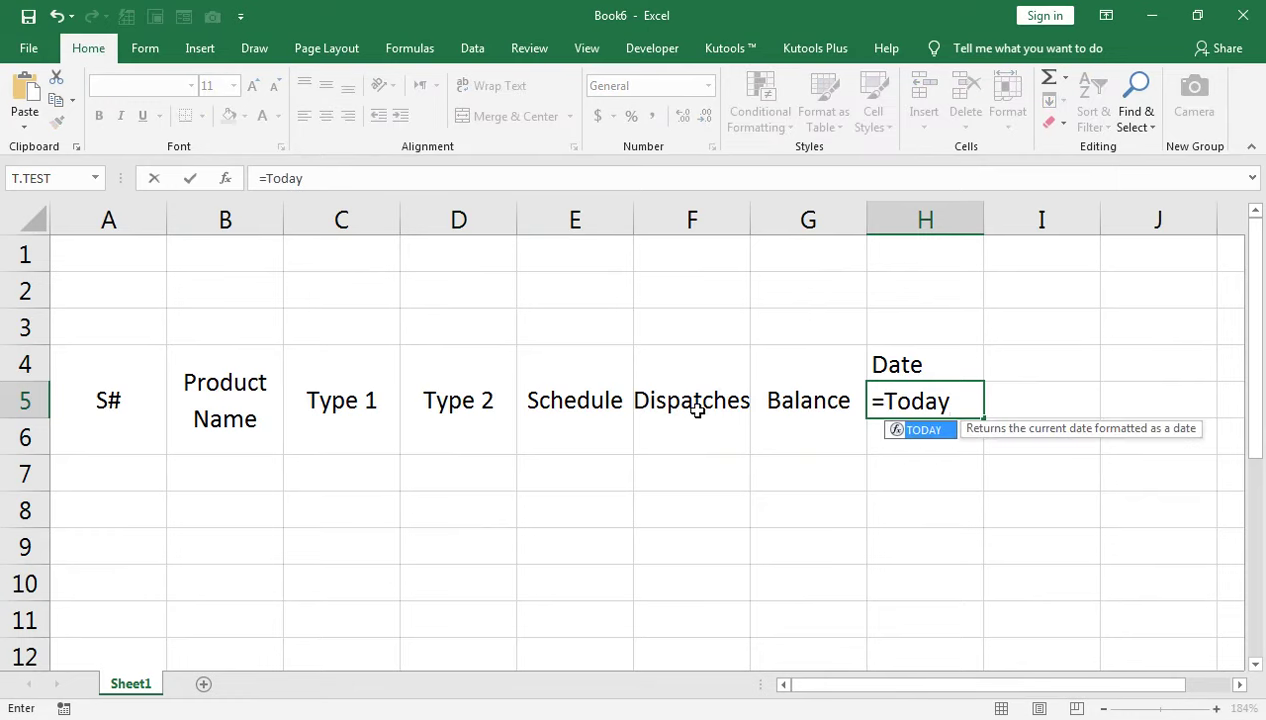
text(())
key(Return)
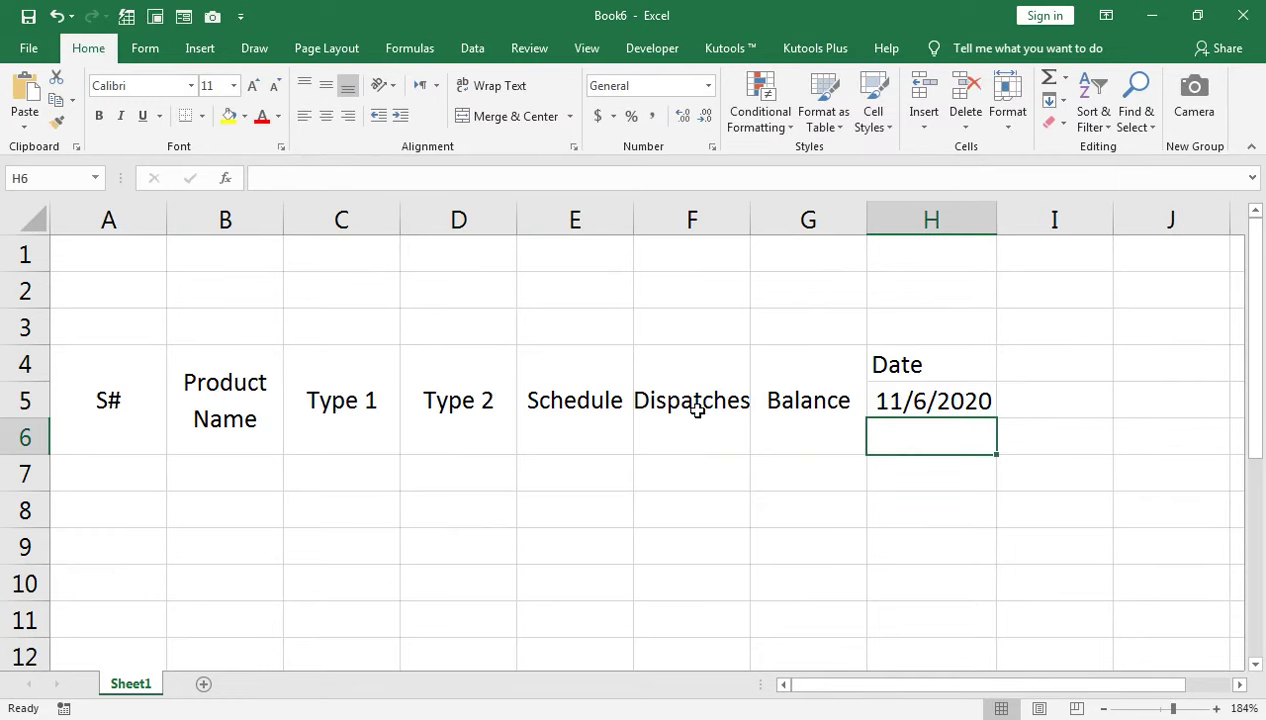
key(Up)
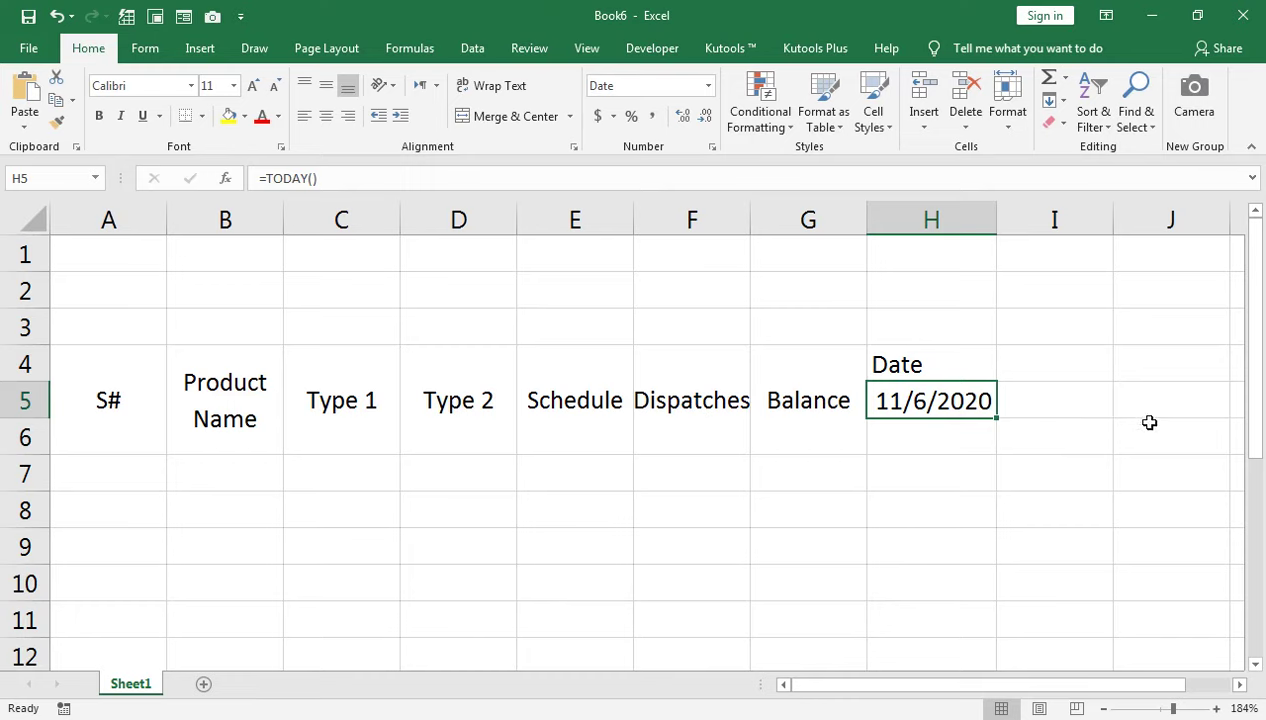
drag(1017, 351, 1126, 389)
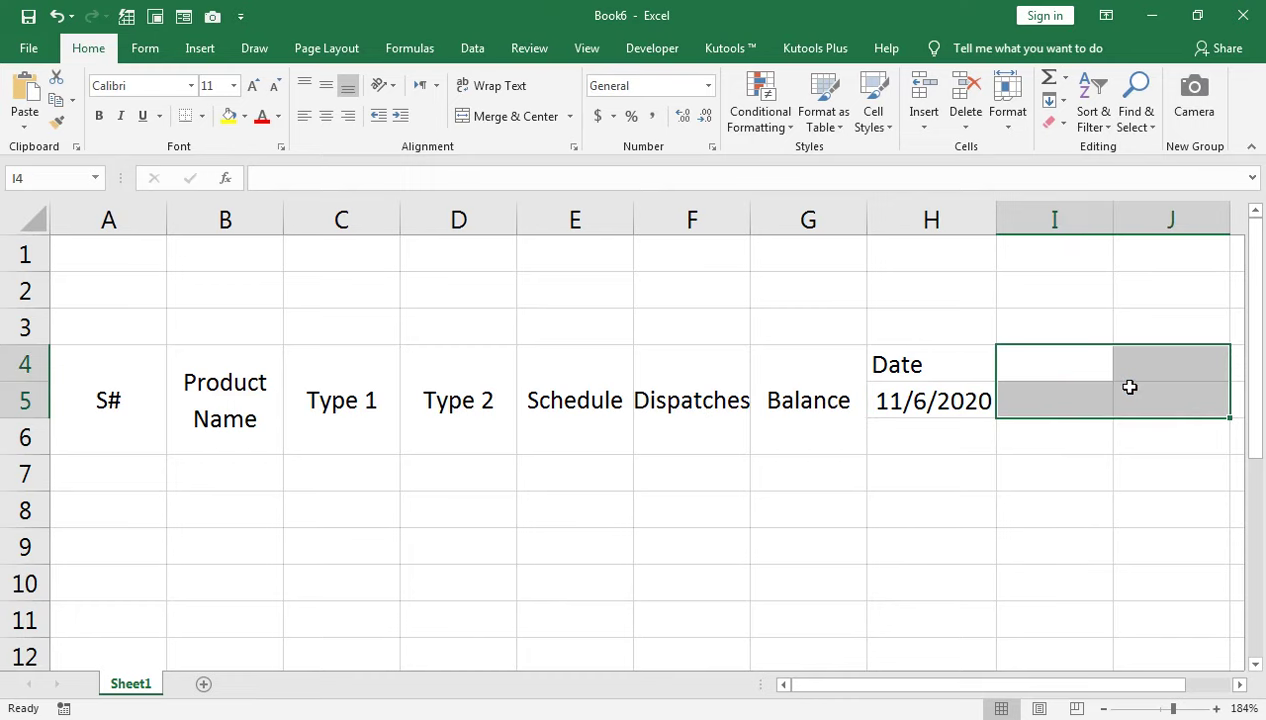
Merge I4:J4 and I5:J5 across each row with Merge Across
click(1239, 684)
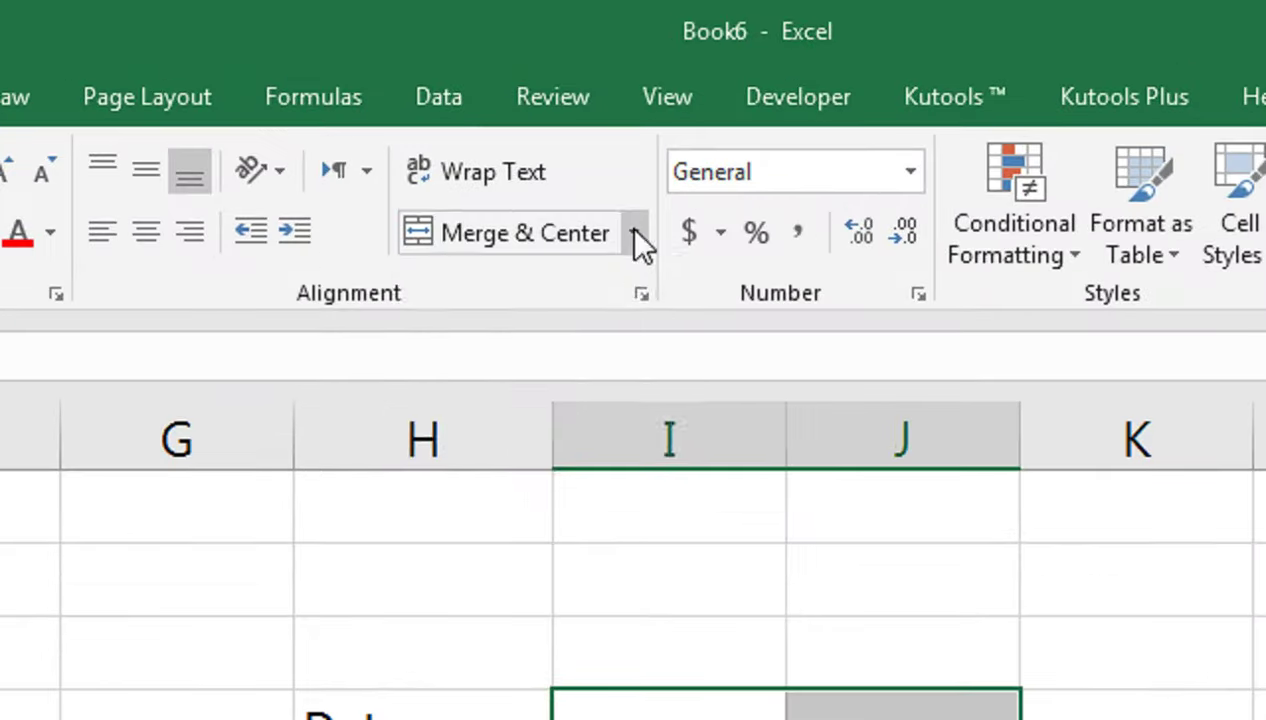
click(570, 116)
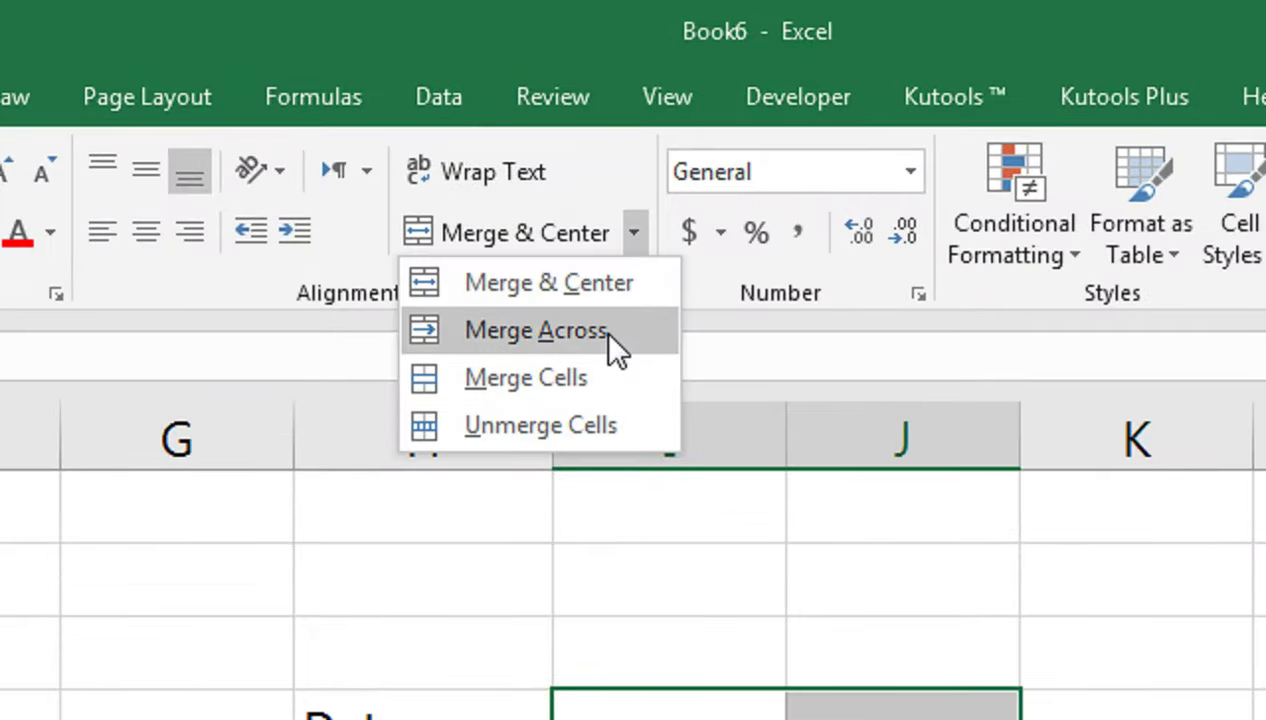
click(603, 332)
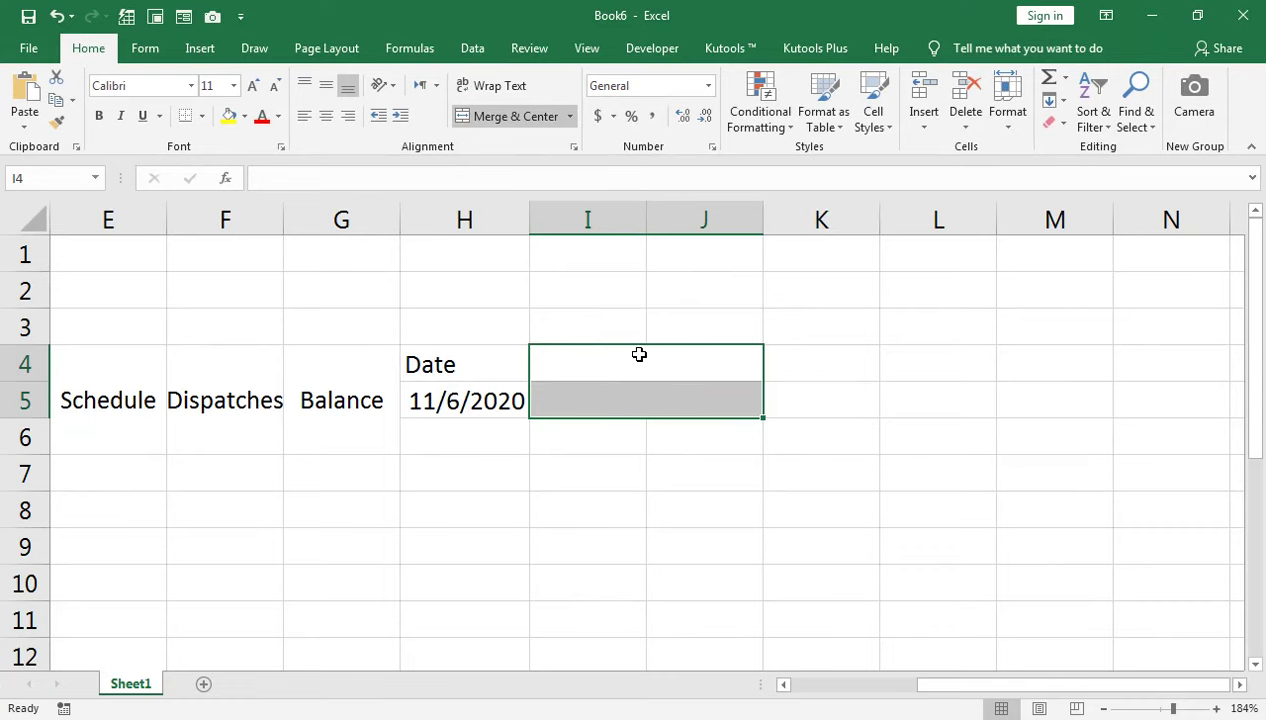
Enter 1-jan-2021 in merged cell I5 and centre it, displaying 1-Jan-21
click(628, 400)
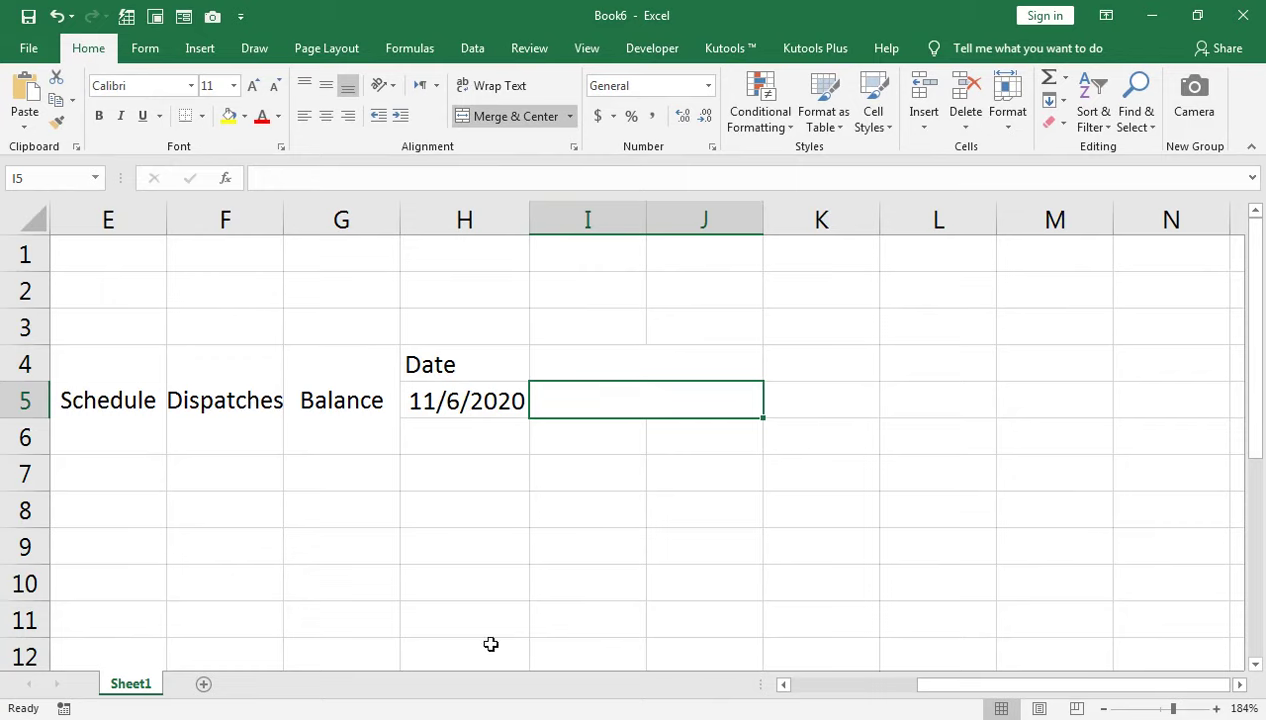
text(1+jan)
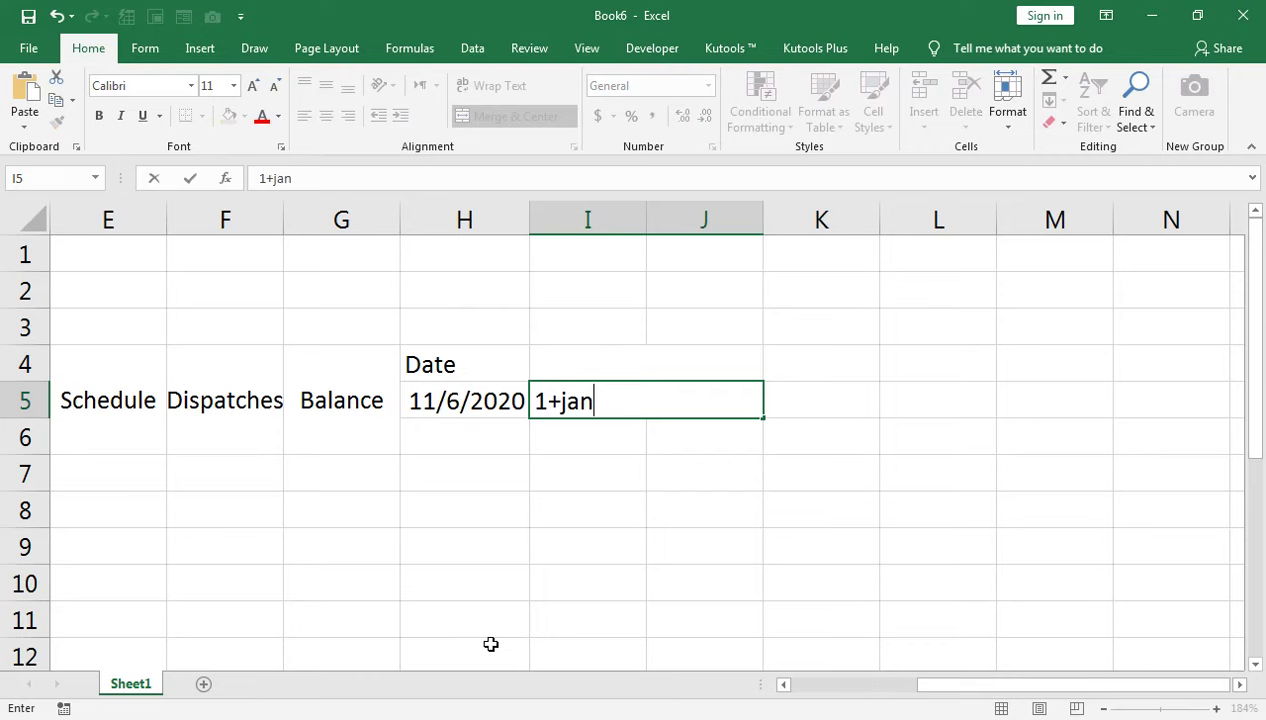
key(BackSpace)
key(BackSpace)
key(BackSpace)
key(BackSpace)
text(1-j)
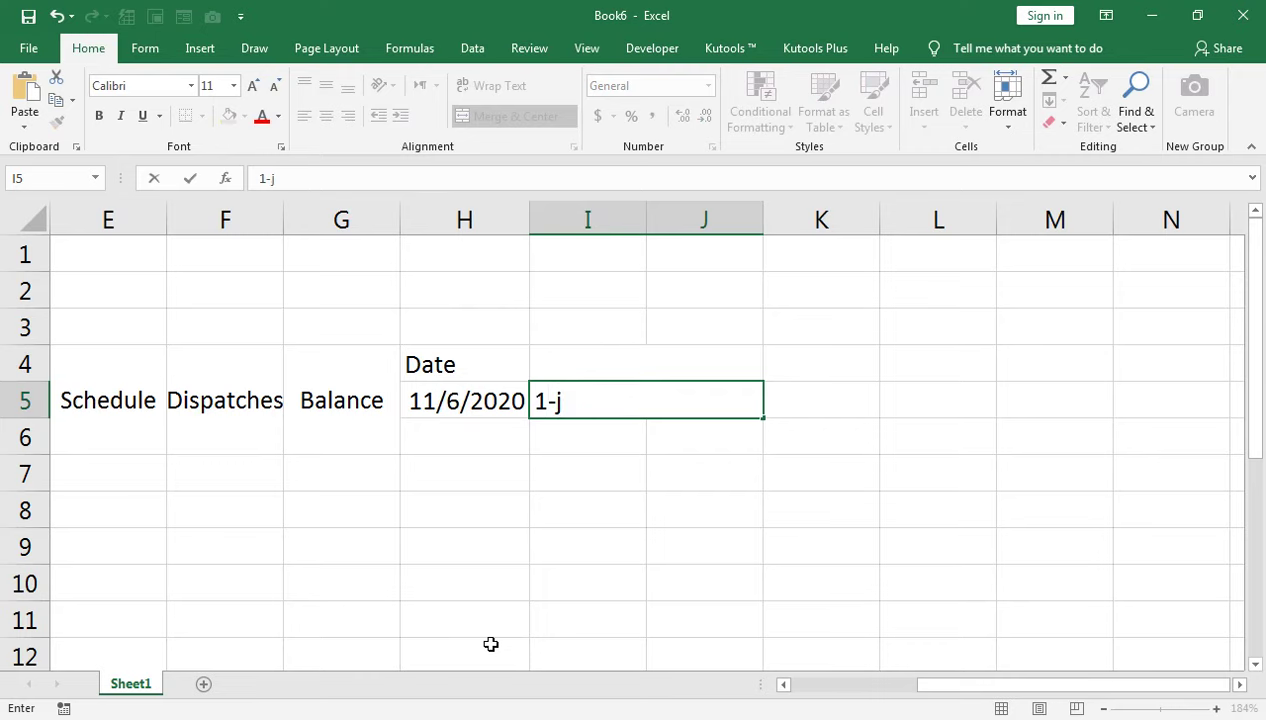
text(an-2021)
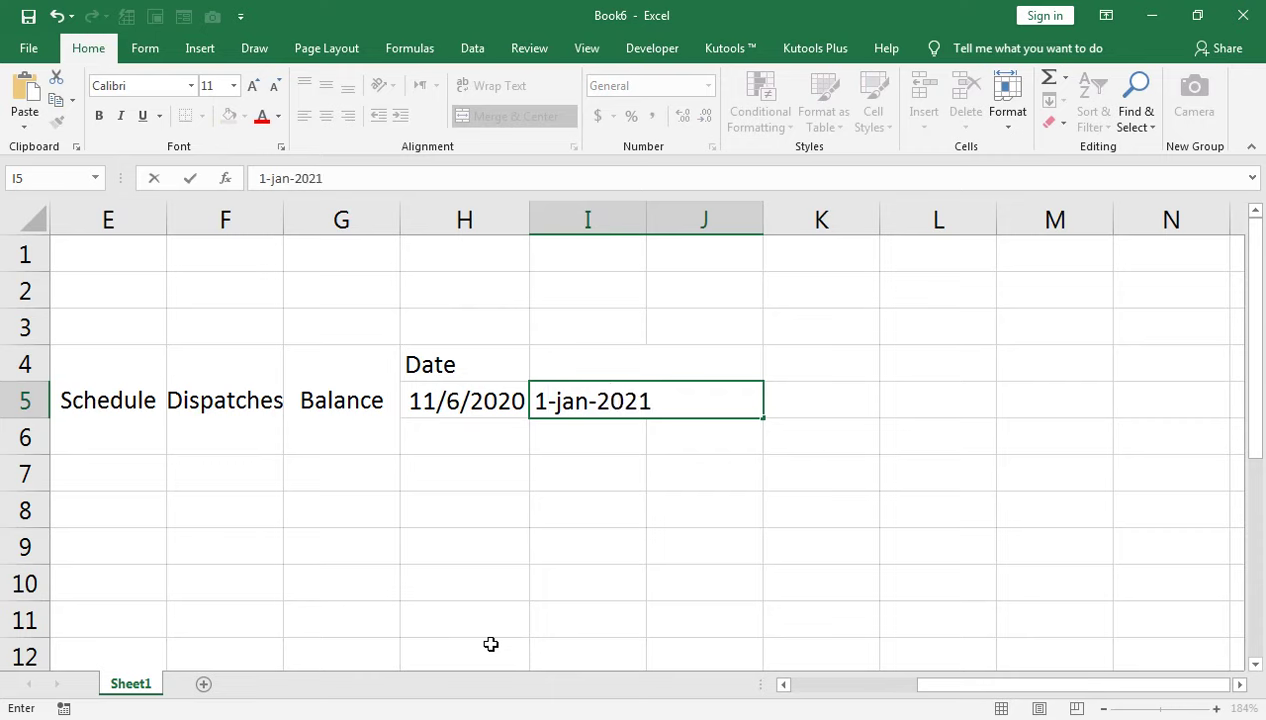
key(Return)
key(Up)
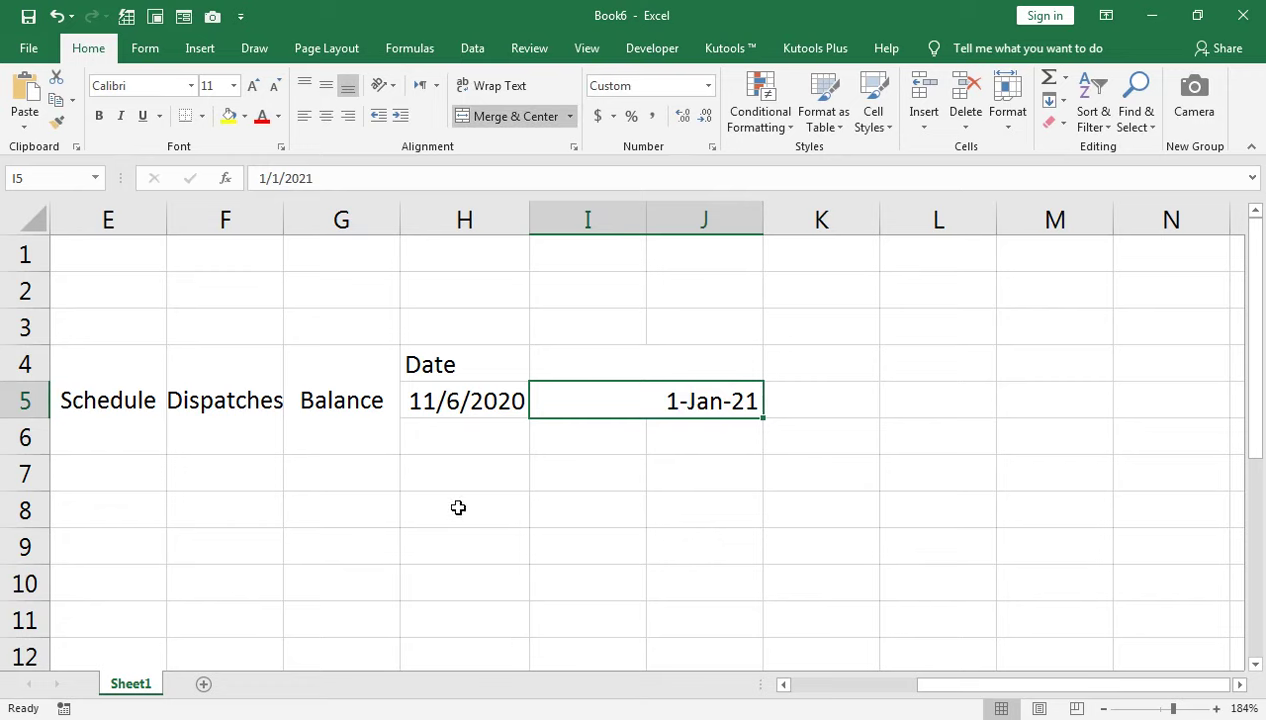
click(488, 117)
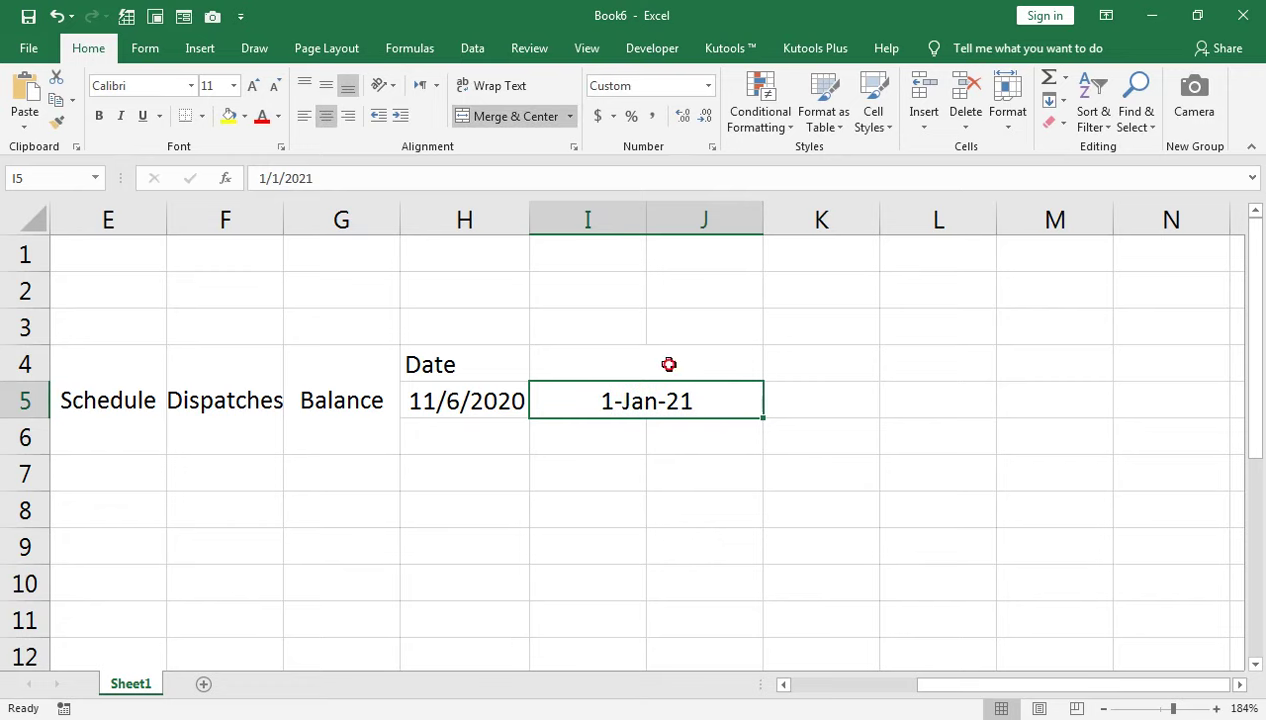
click(669, 364)
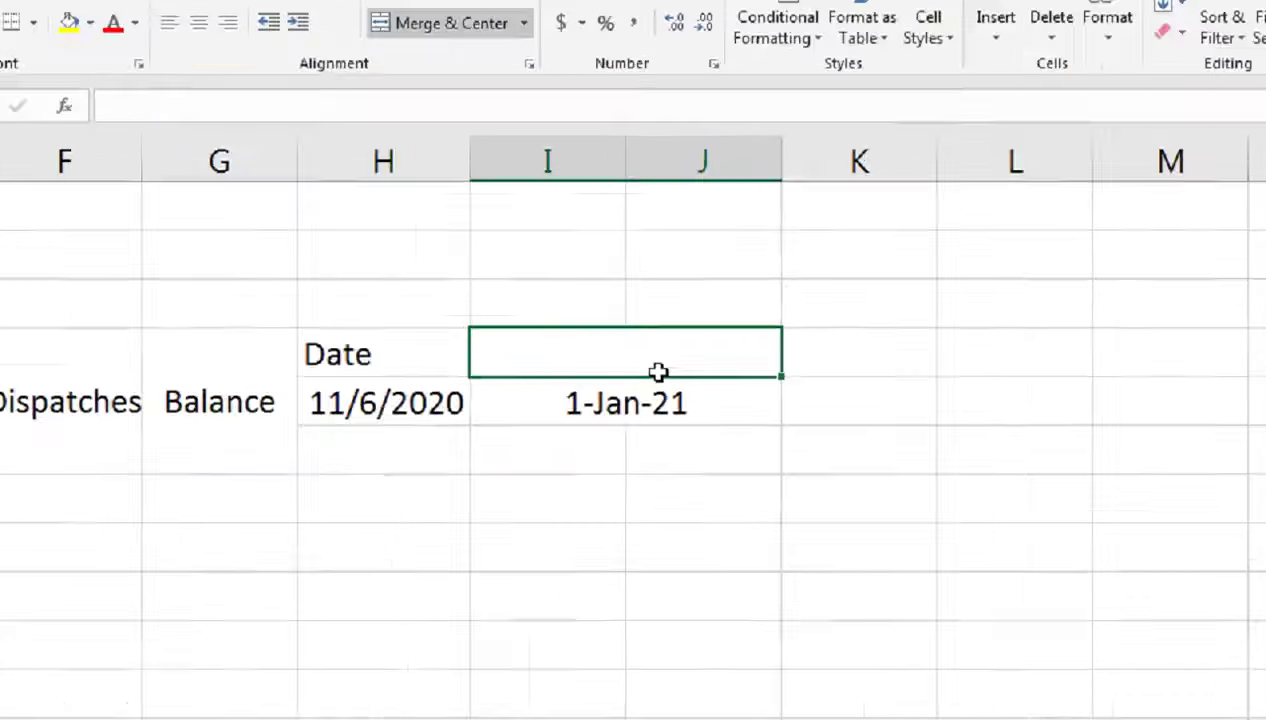
Begin the weekday formula =TEXT(I5,"ddd") in merged cell I4
text(=tet)
key(BackSpace)
text(x)
key(Tab)
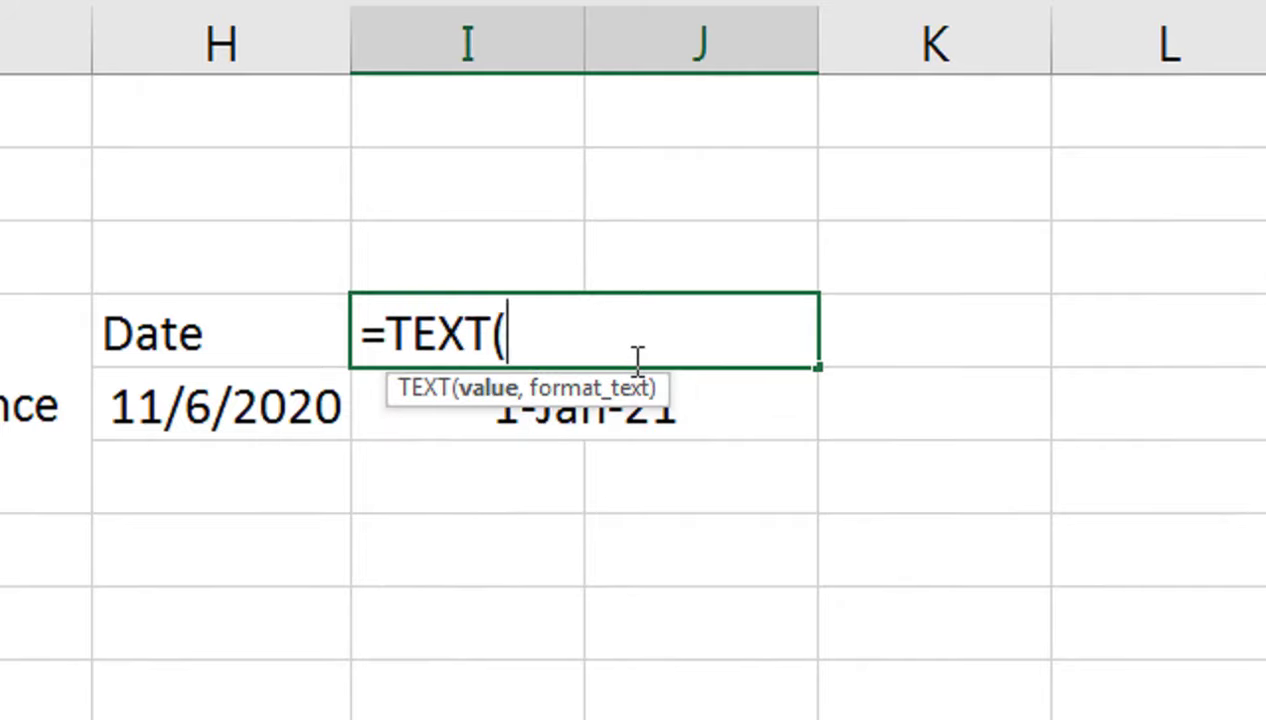
key(Down)
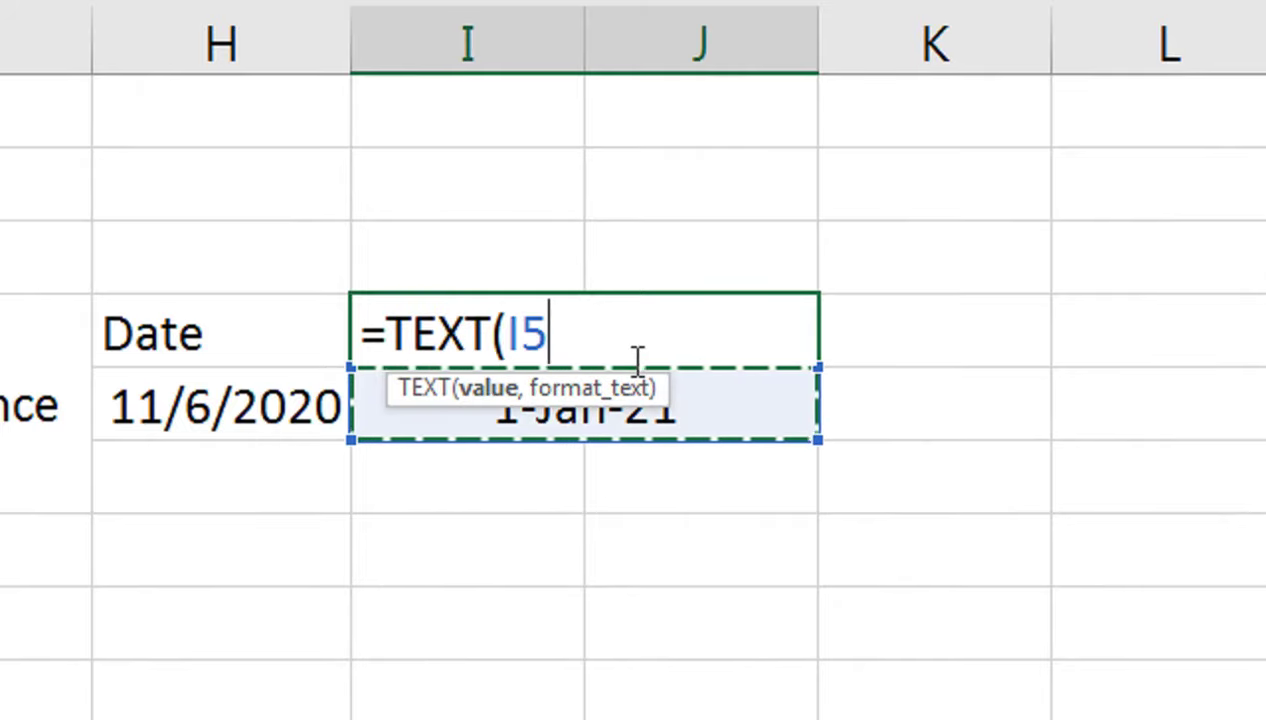
text(,"ddd")
Finish the TEXT formula so I4 shows Fri, and narrow columns I and J
key(Return)
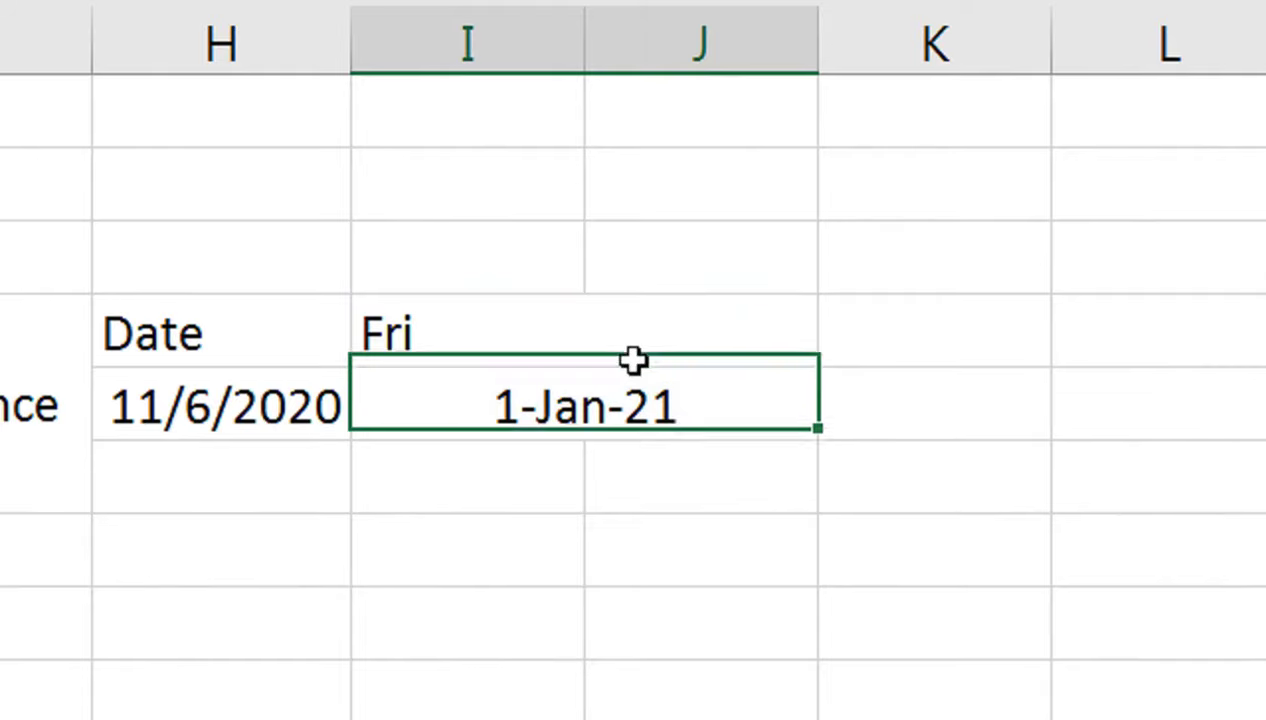
click(633, 360)
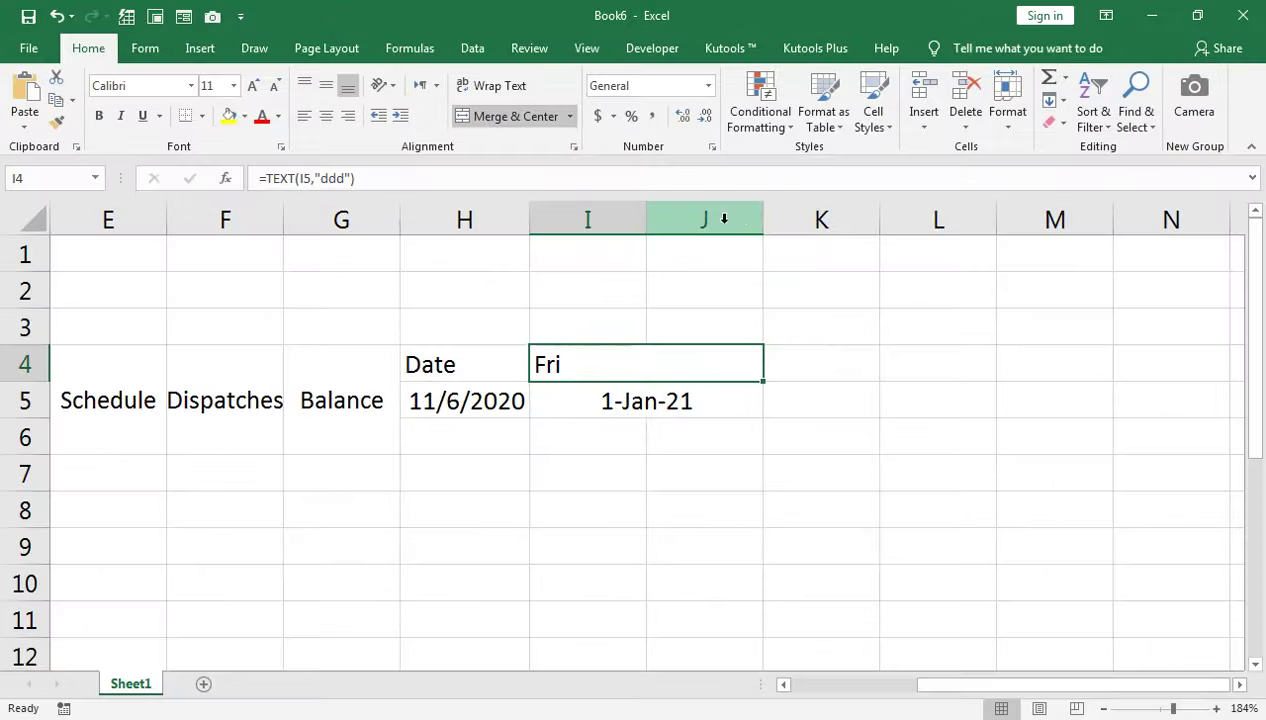
mouse_move(560, 219)
mouse_down()
mouse_move(740, 235)
mouse_move(720, 221)
mouse_up()
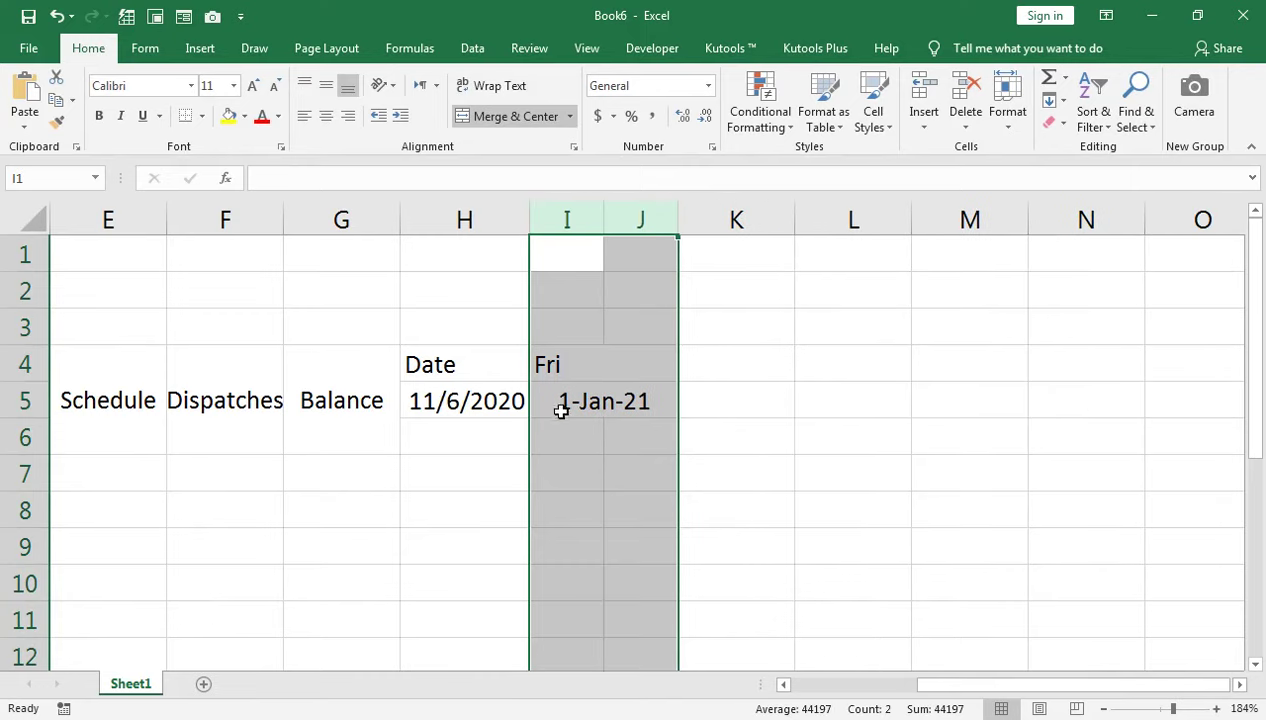
Label I6 as Plan and J6 as Actual
click(575, 434)
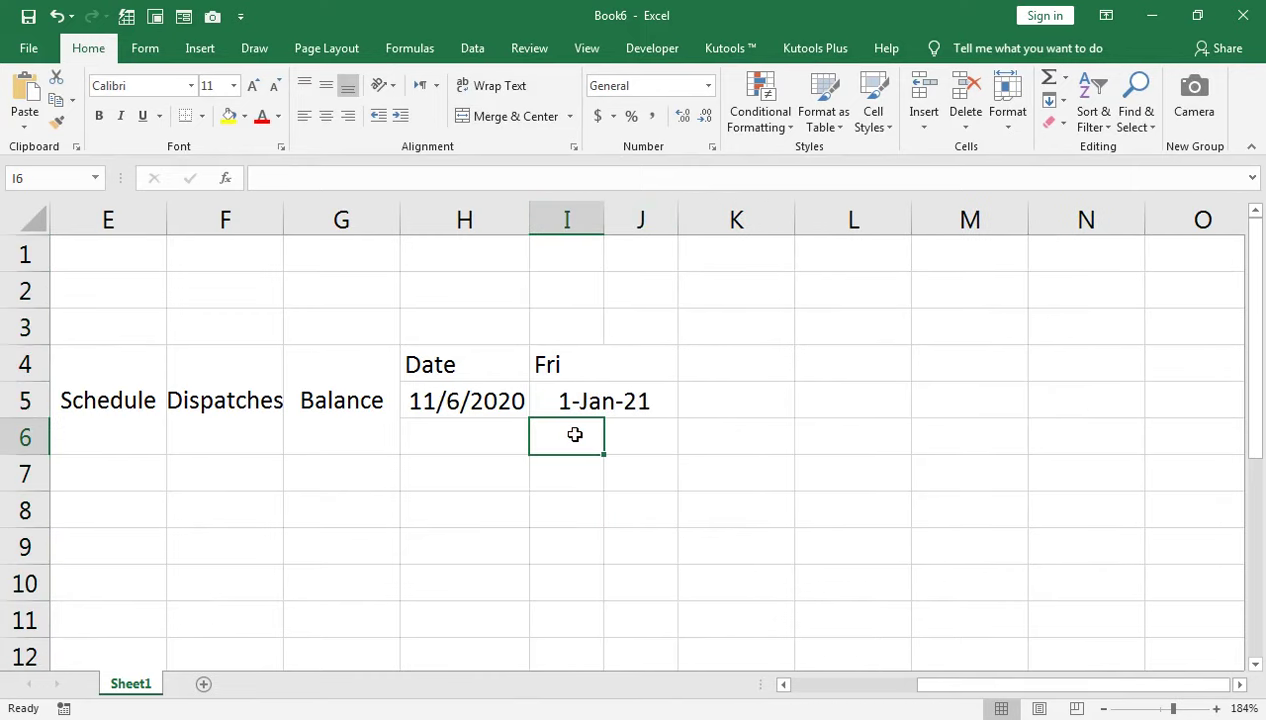
text(PL)
key(BackSpace)
text(lan)
key(Tab)
text(A)
text(u)
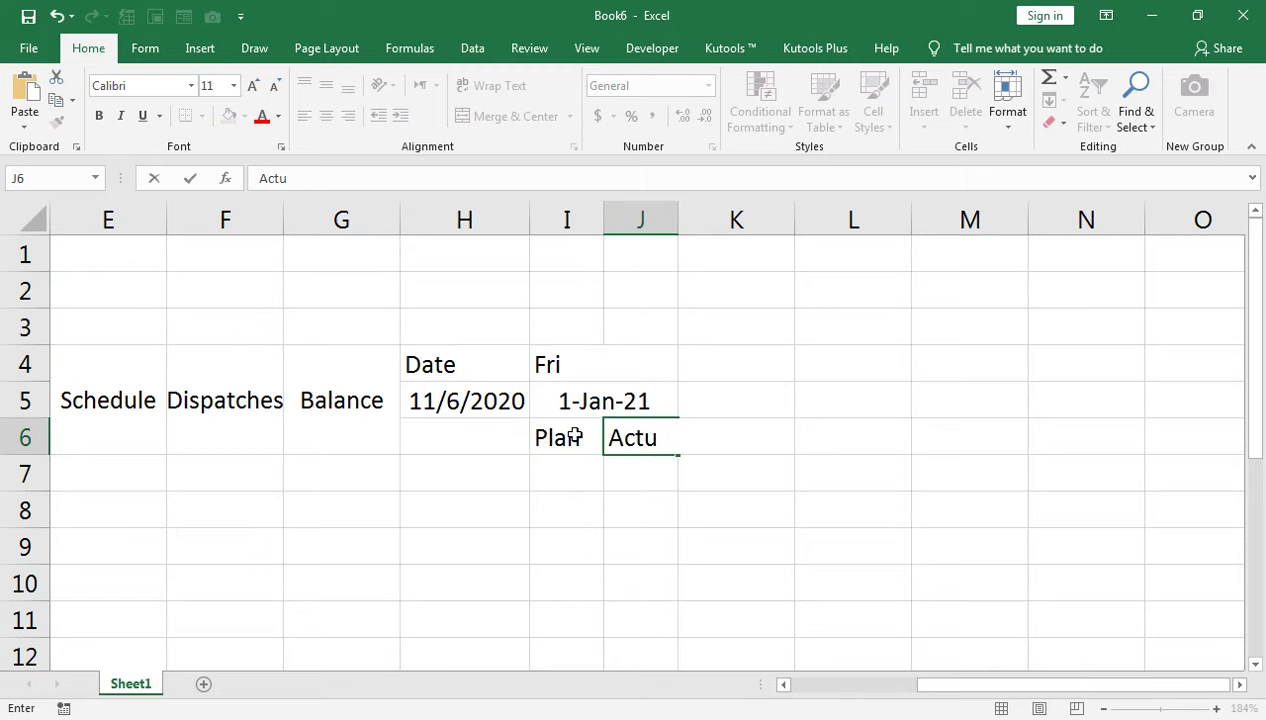
text(lalal)
key(Return)
click(575, 437)
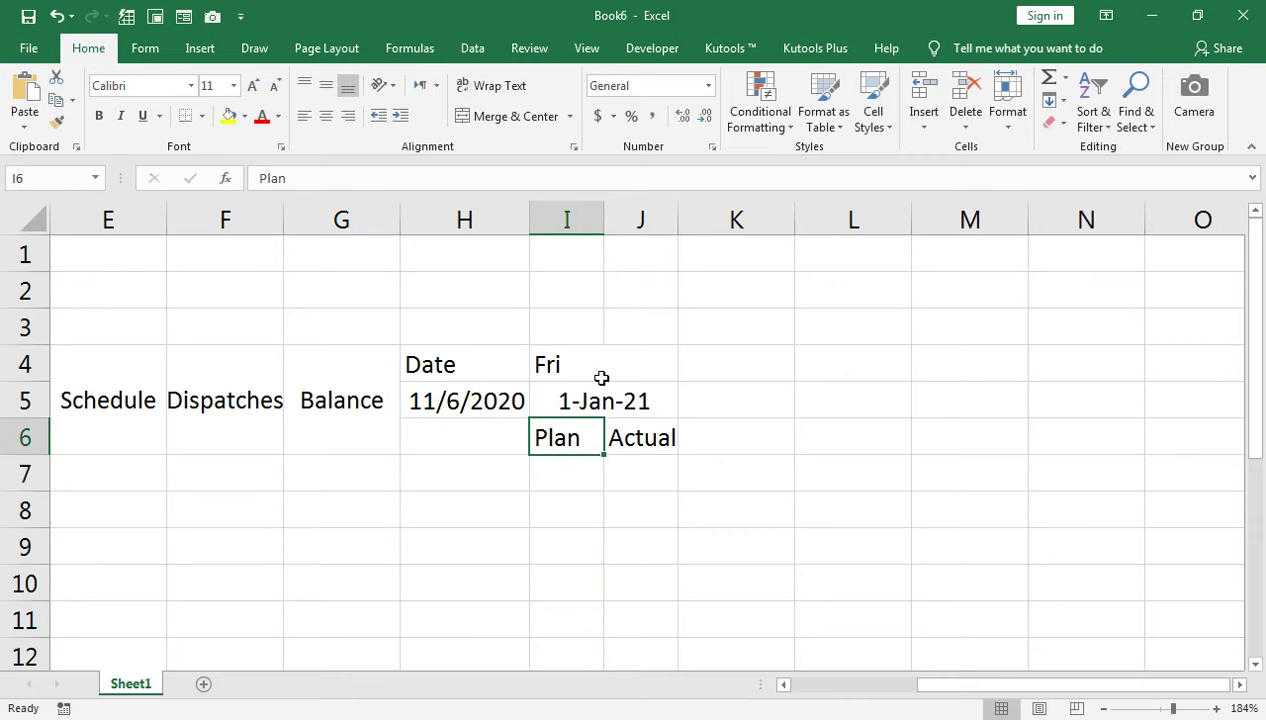
drag(600, 370, 600, 430)
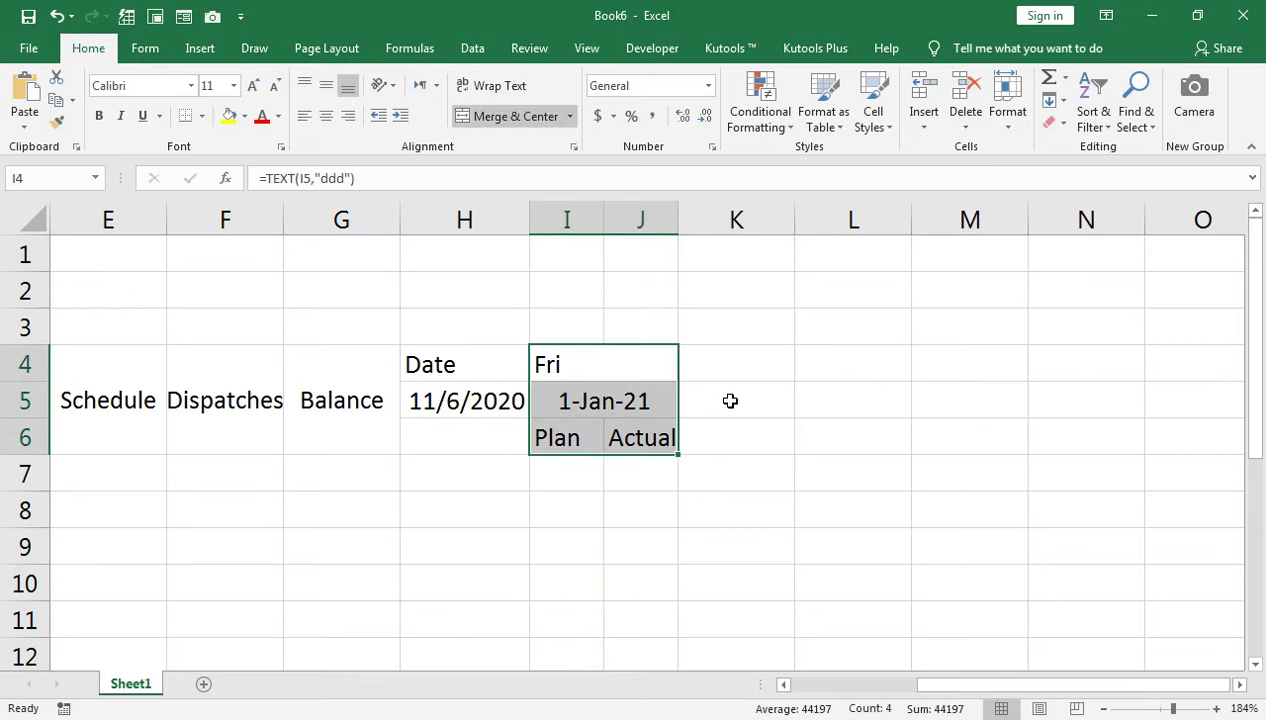
Fill the I4:J6 day, date and Plan/Actual block rightward through 5-Feb-21
click(1163, 709)
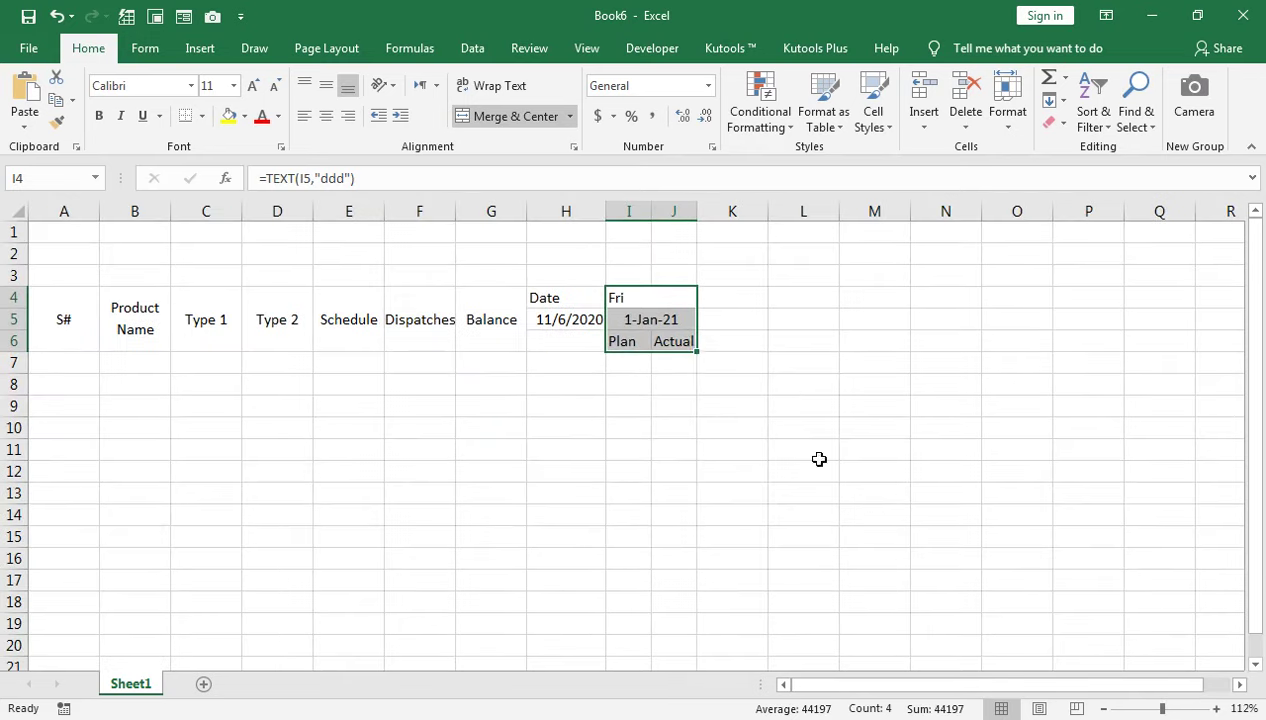
mouse_move(697, 351)
mouse_down()
mouse_move(1262, 349)
mouse_move(1012, 348)
mouse_up()
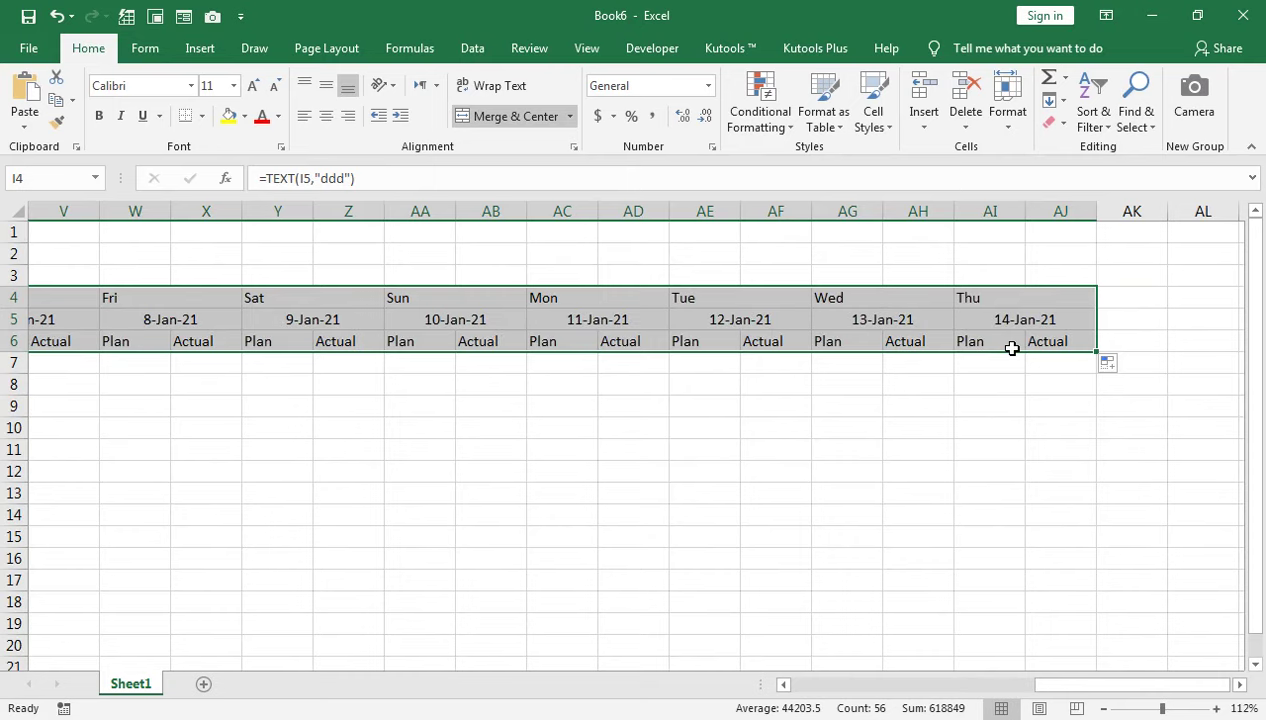
drag(1096, 351, 1262, 350)
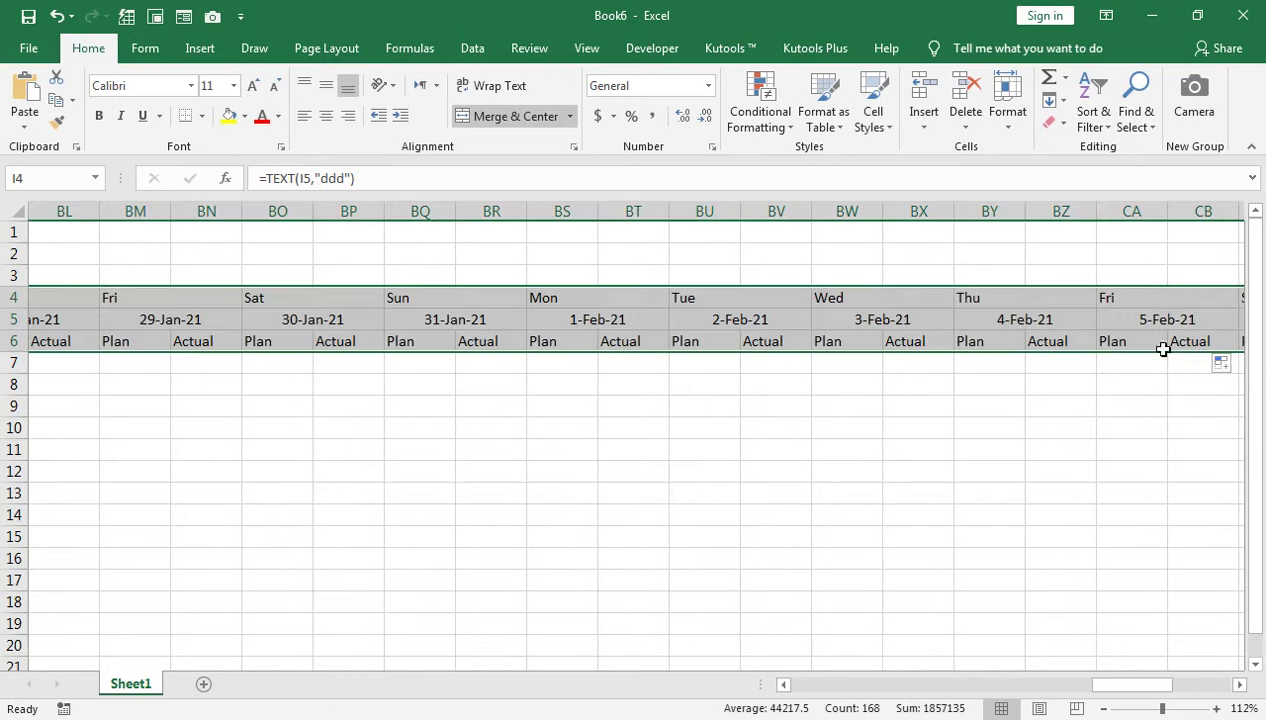
click(558, 202)
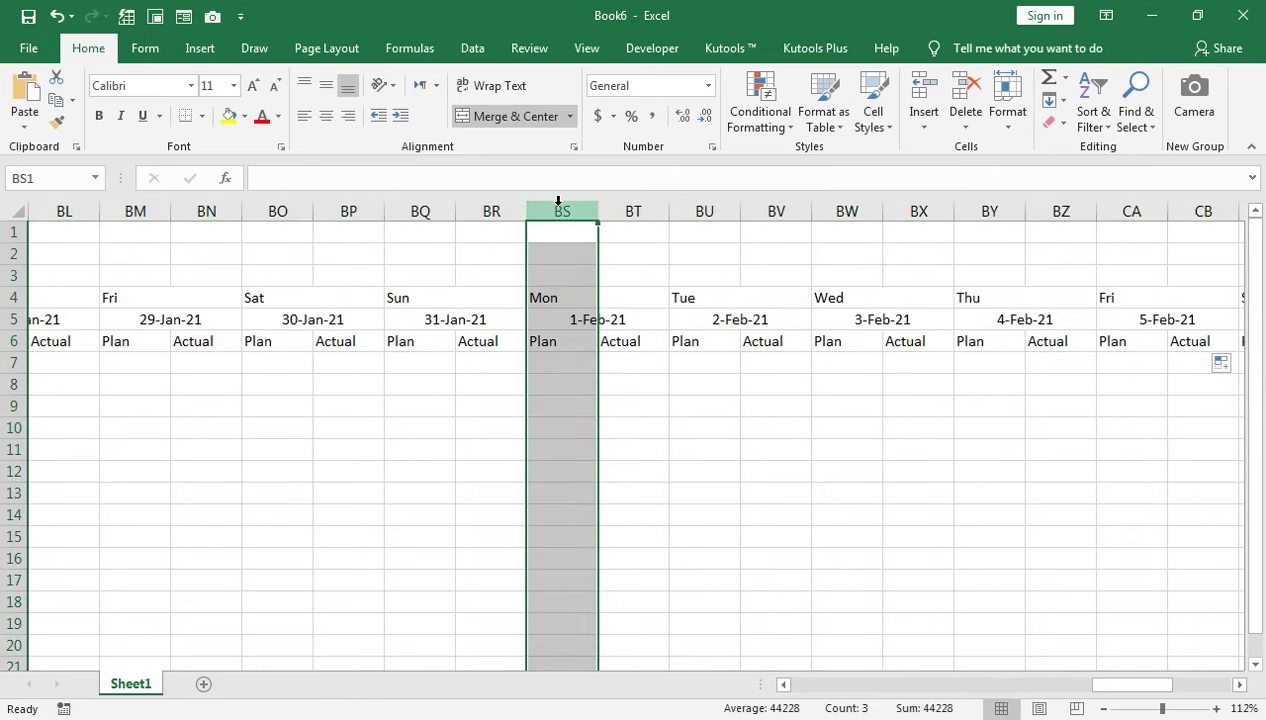
Remove the February header blocks so the dates end at Sun 31-Jan-21
key(ctrl+shift+Right)
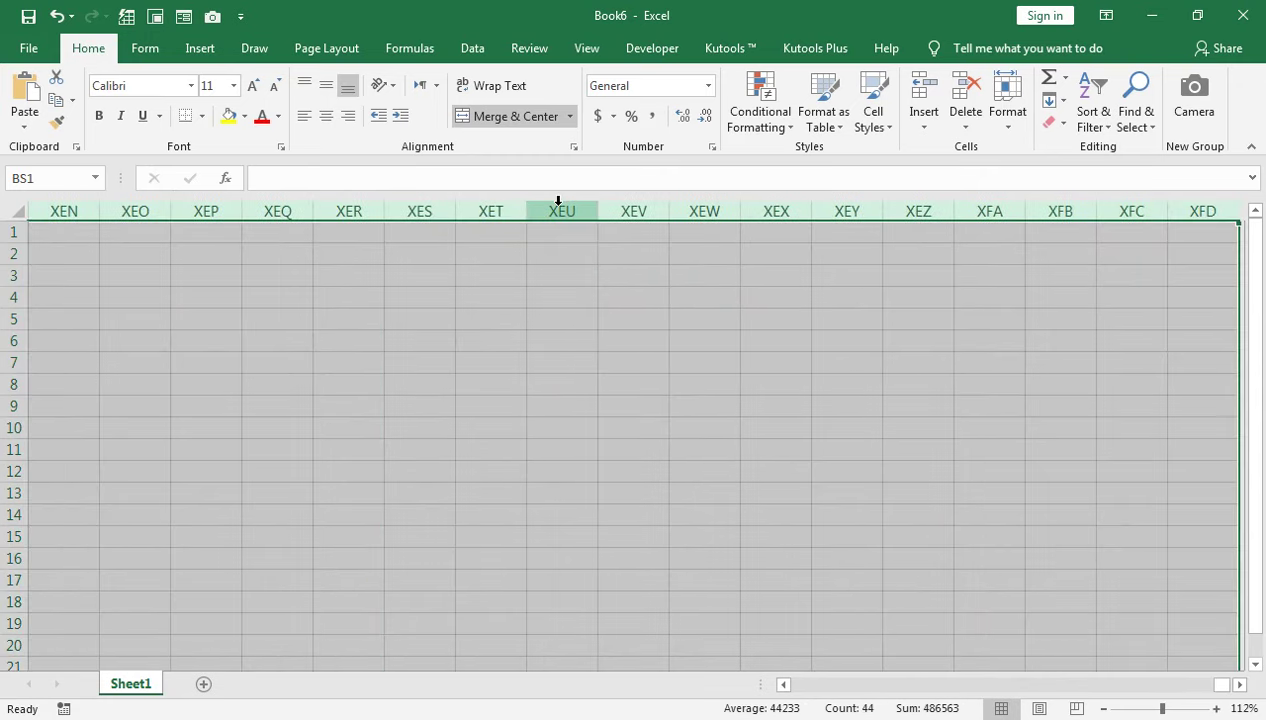
key(ctrl+0)
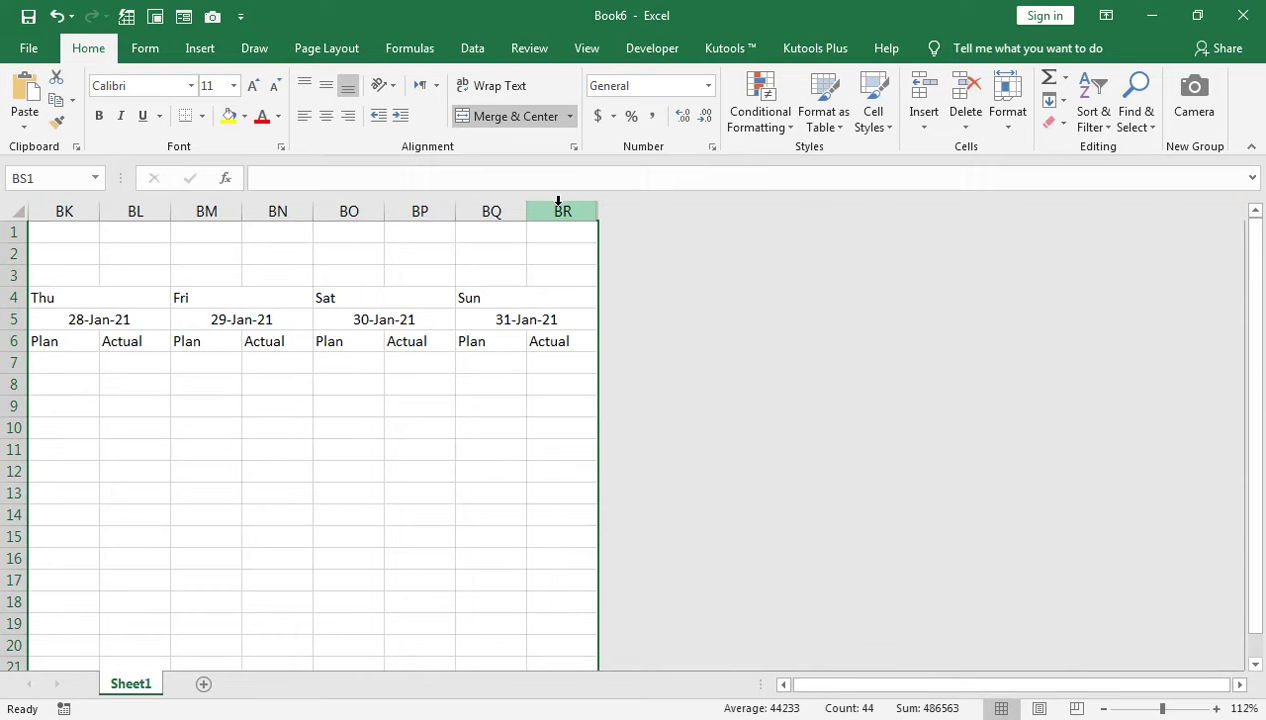
right_click(558, 202)
click(616, 486)
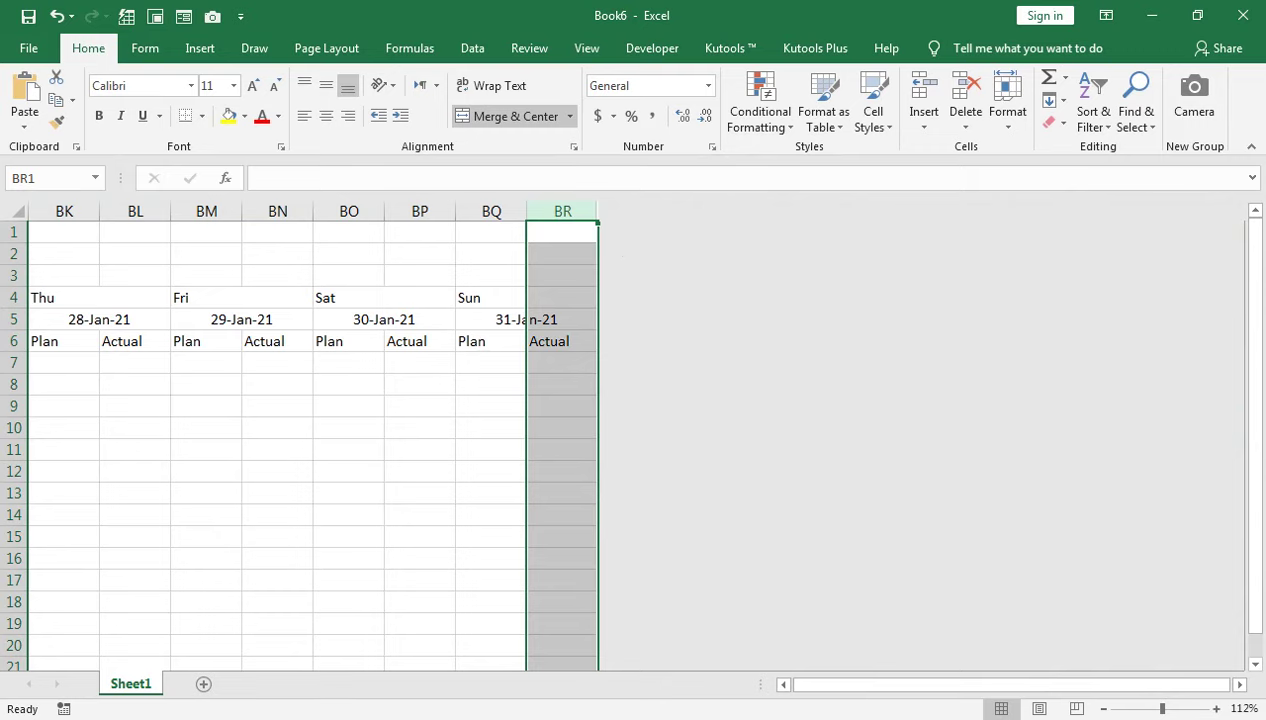
key(ctrl+z)
key(ctrl+z)
key(ctrl+z)
key(ctrl+z)
Select the whole table range A4:BR19
key(Down)
key(Down)
key(Down)
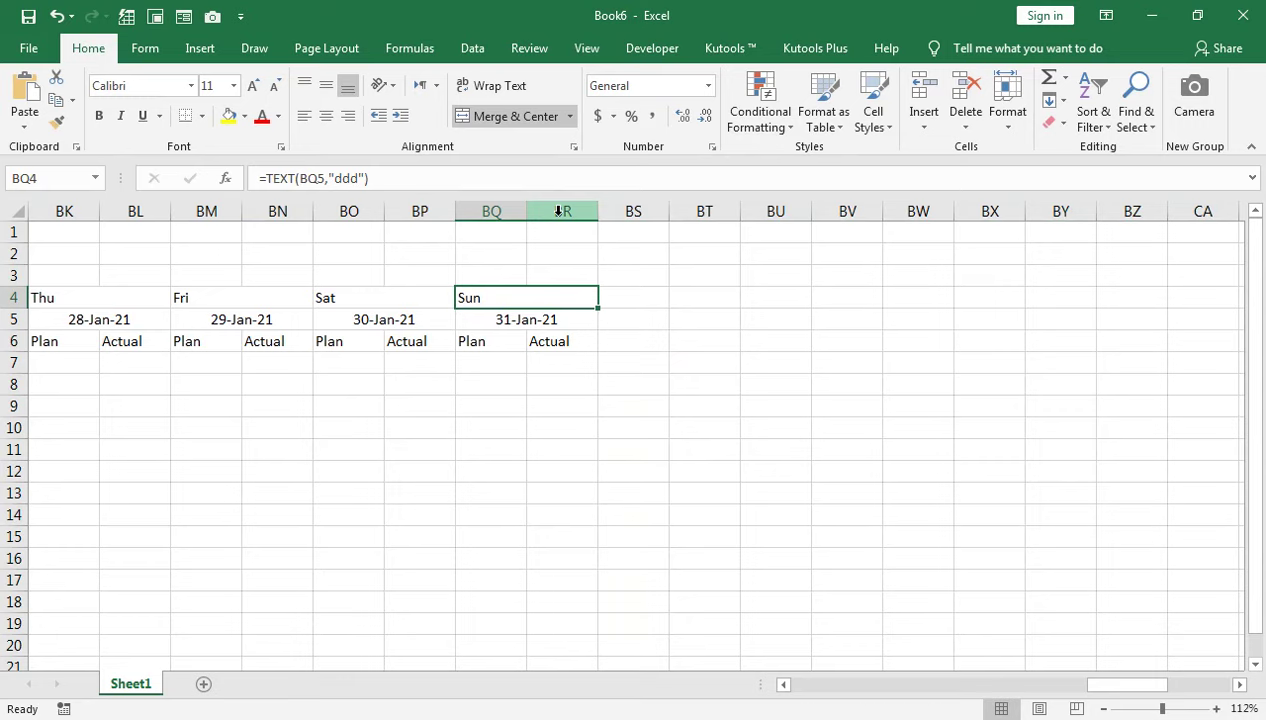
key(shift+Down)
key(shift+Down)
key(shift+Left)
key(shift+Left)
key(shift+Left)
key(ctrl+shift+Left)
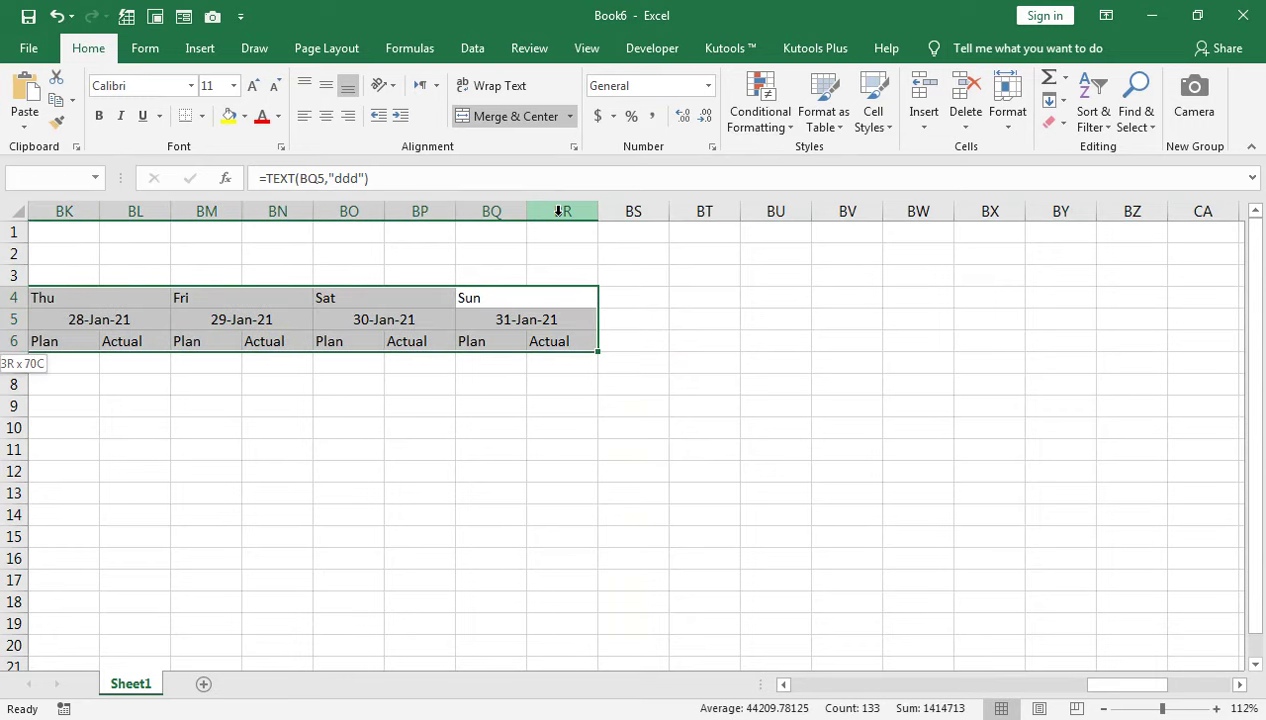
key(ctrl+shift+Down)
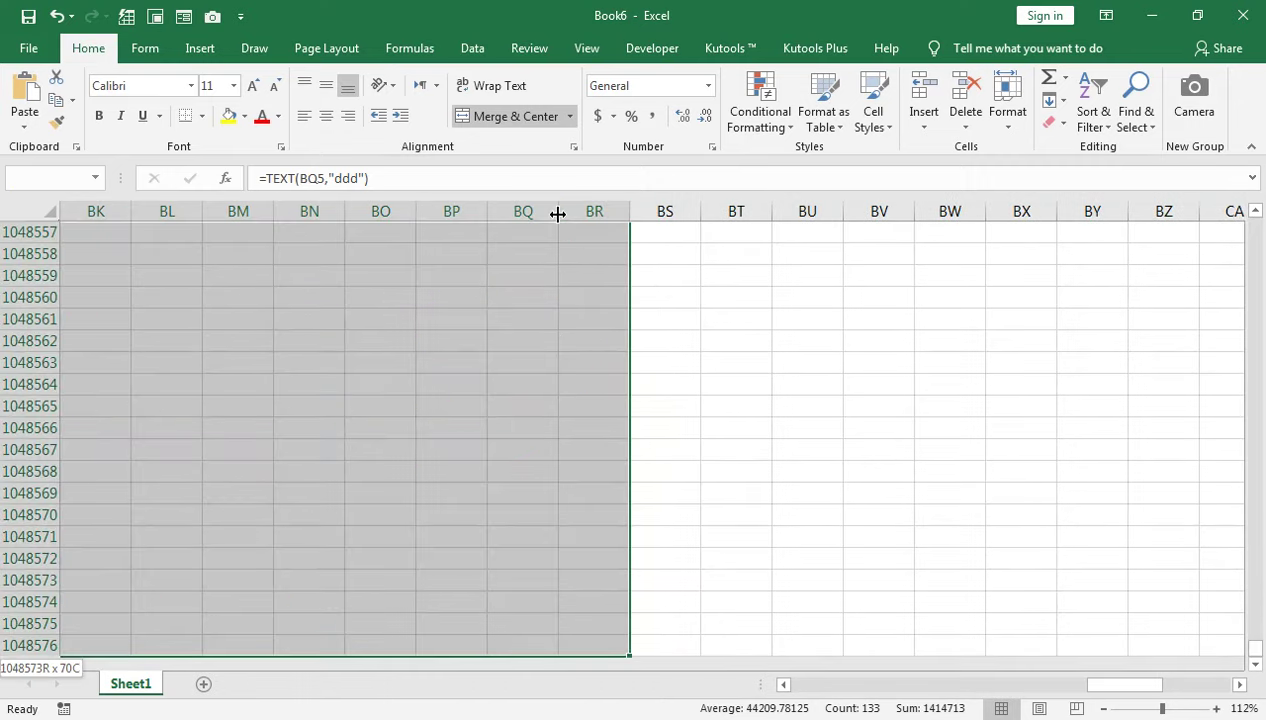
key(ctrl+shift+Up)
key(shift+Down)
key(shift+Down)
key(shift+Down)
key(shift+Down)
key(shift+Down)
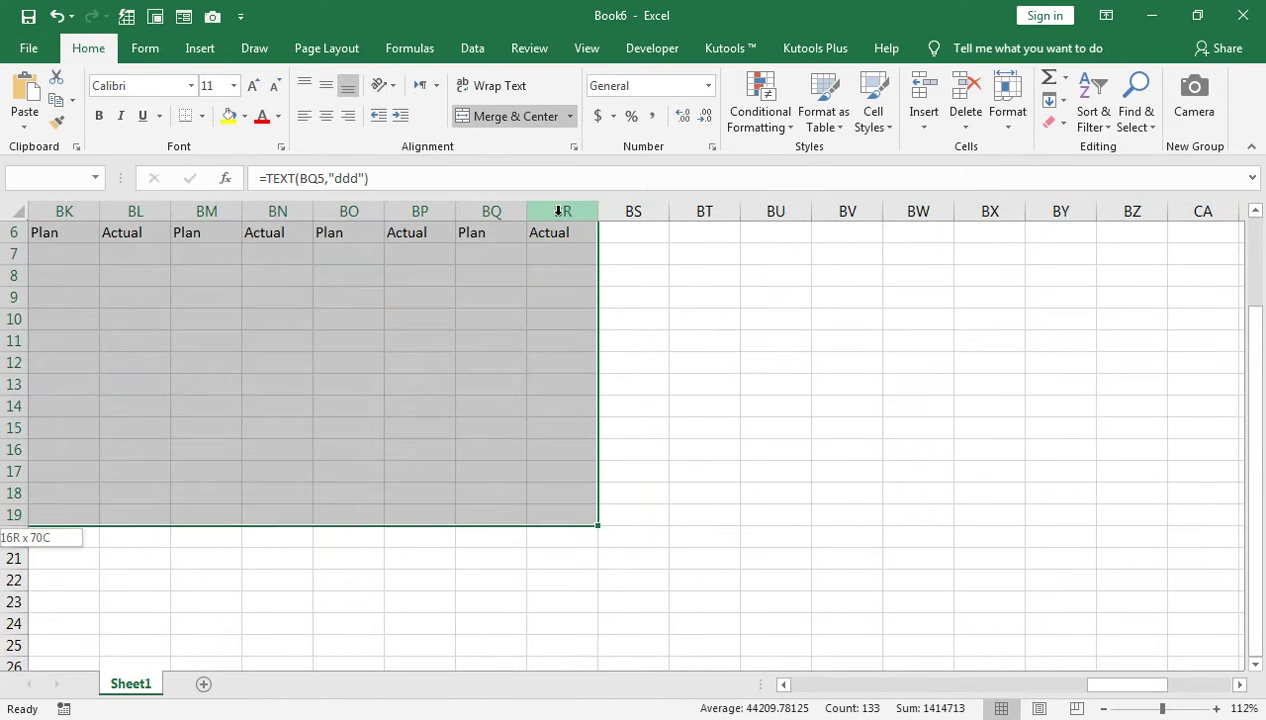
drag(1119, 686, 777, 686)
scroll(511, 379, up, 2)
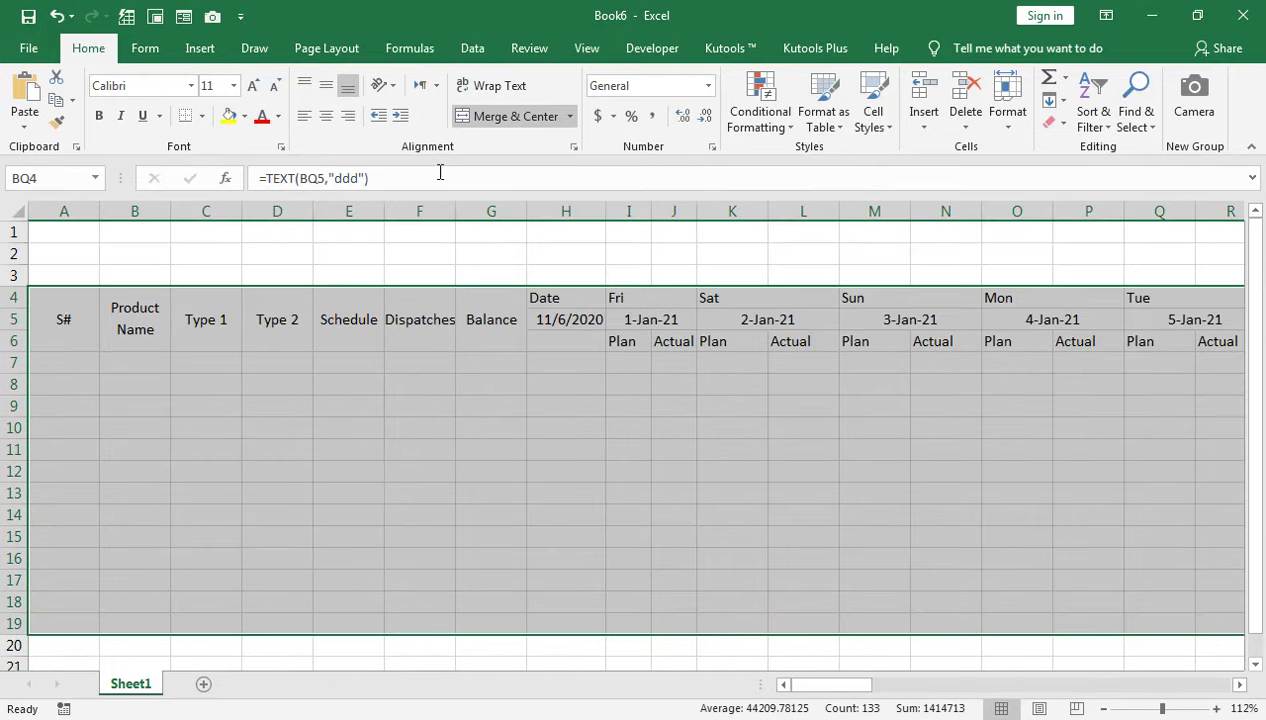
Apply All Borders to A4:BR19, then select header rows 4–6
click(202, 116)
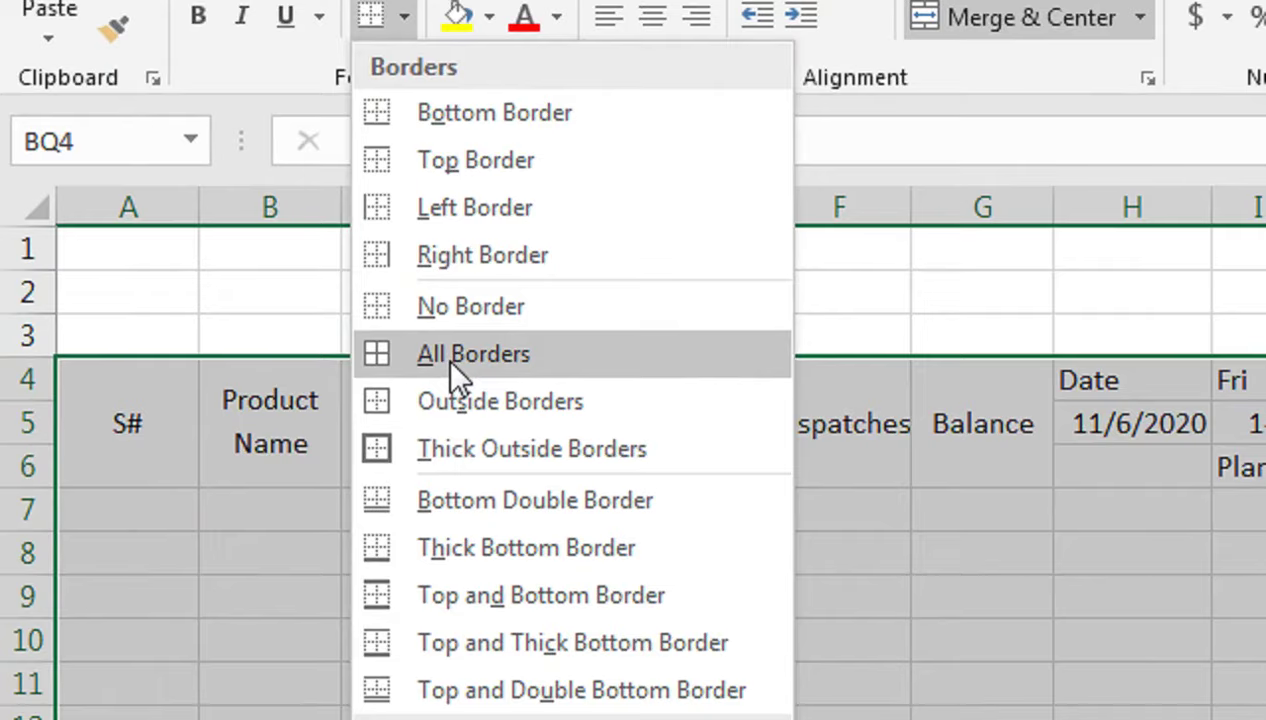
click(230, 288)
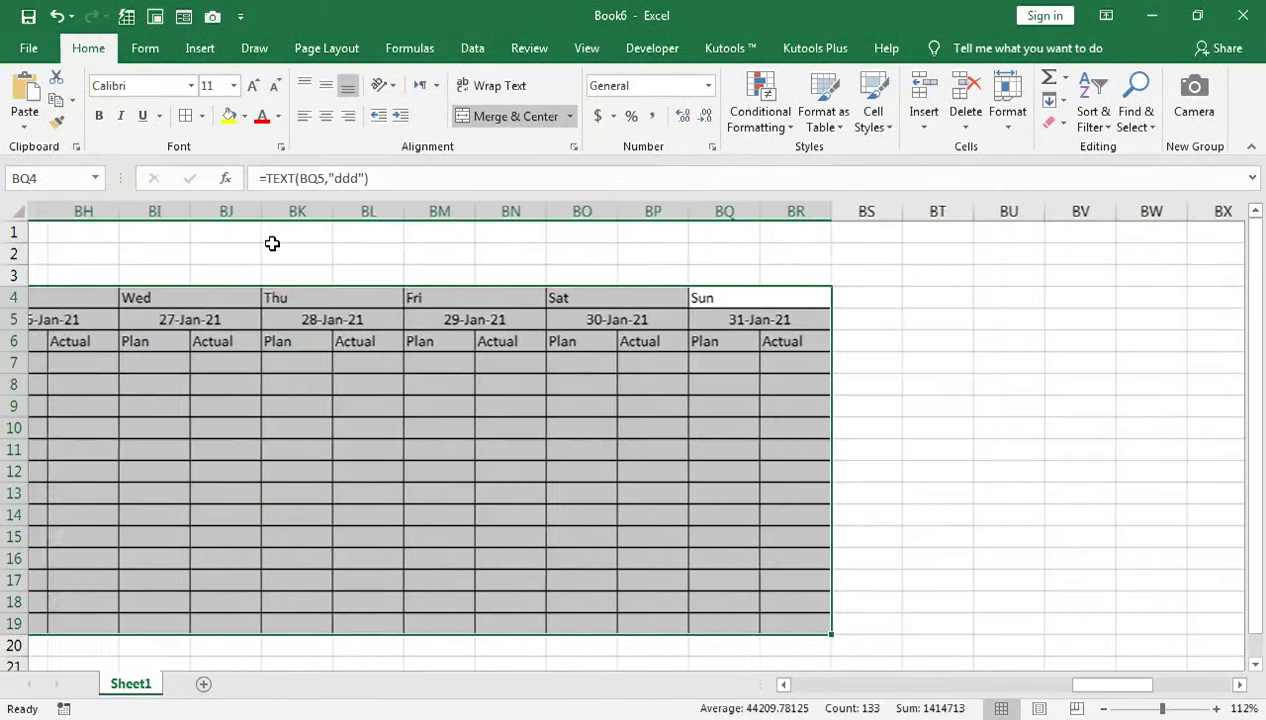
click(601, 297)
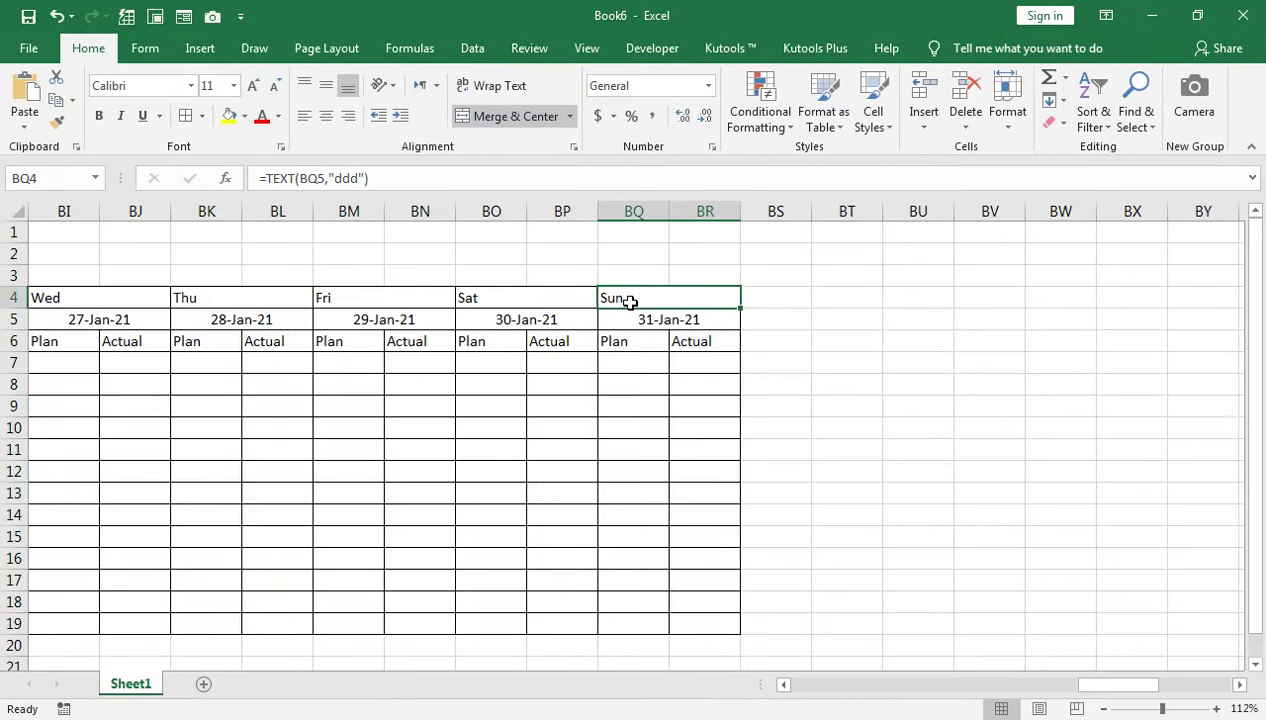
drag(630, 302, 30, 341)
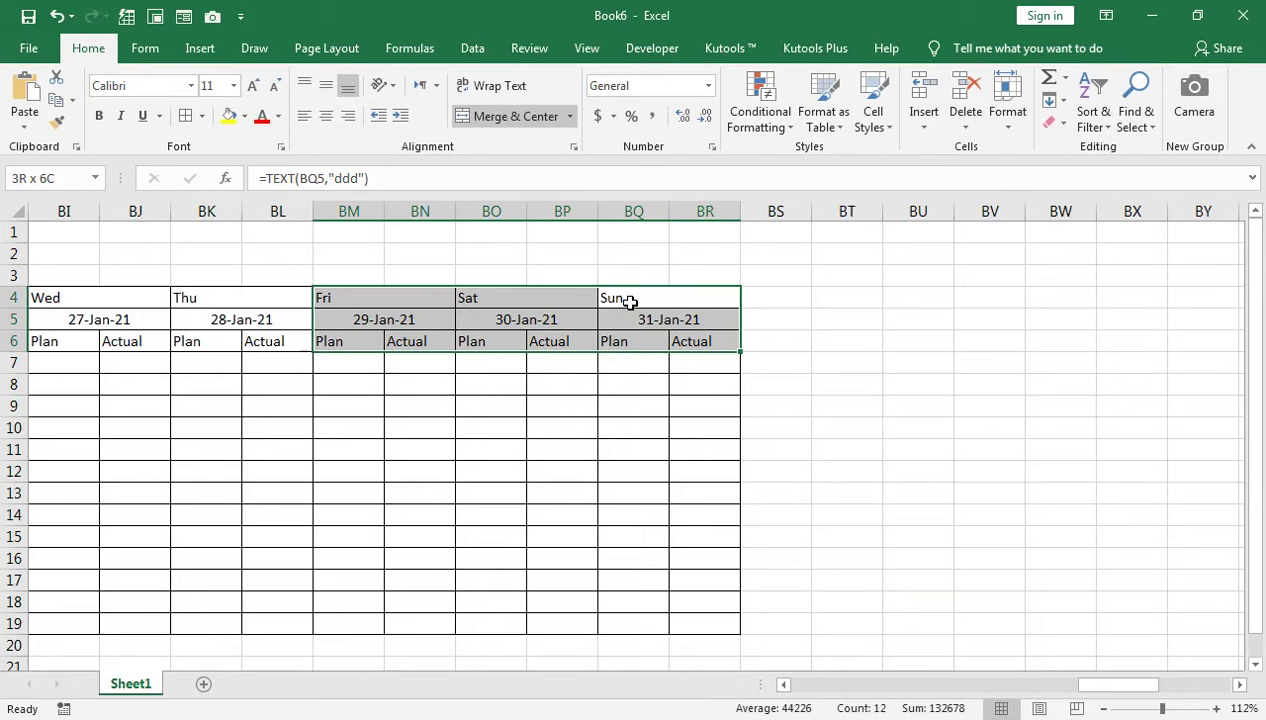
drag(630, 301, 630, 301)
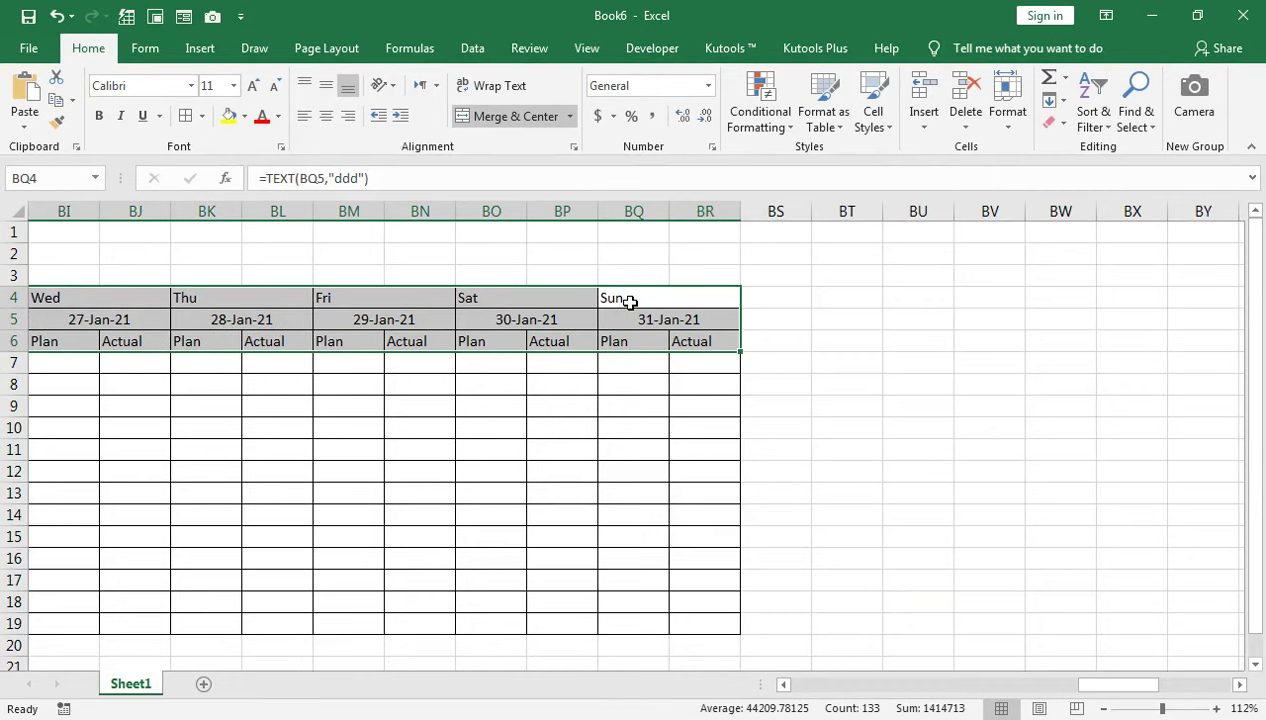
drag(1108, 685, 763, 700)
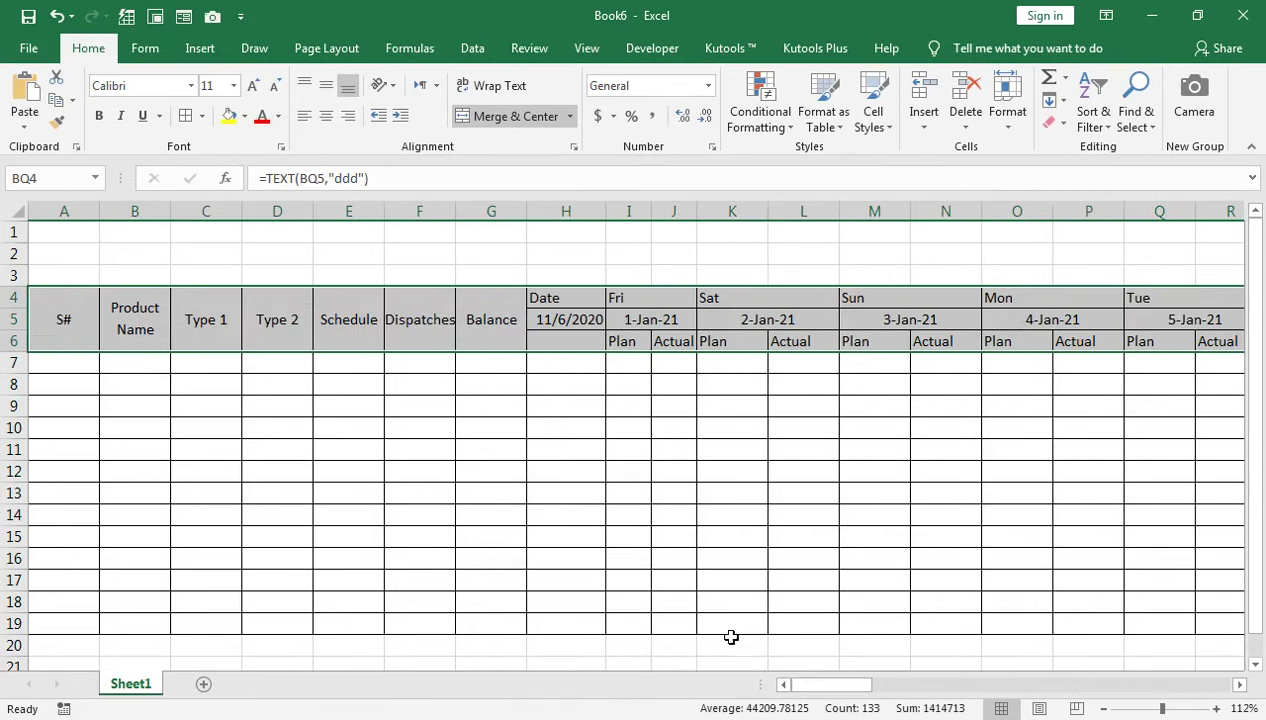
click(322, 118)
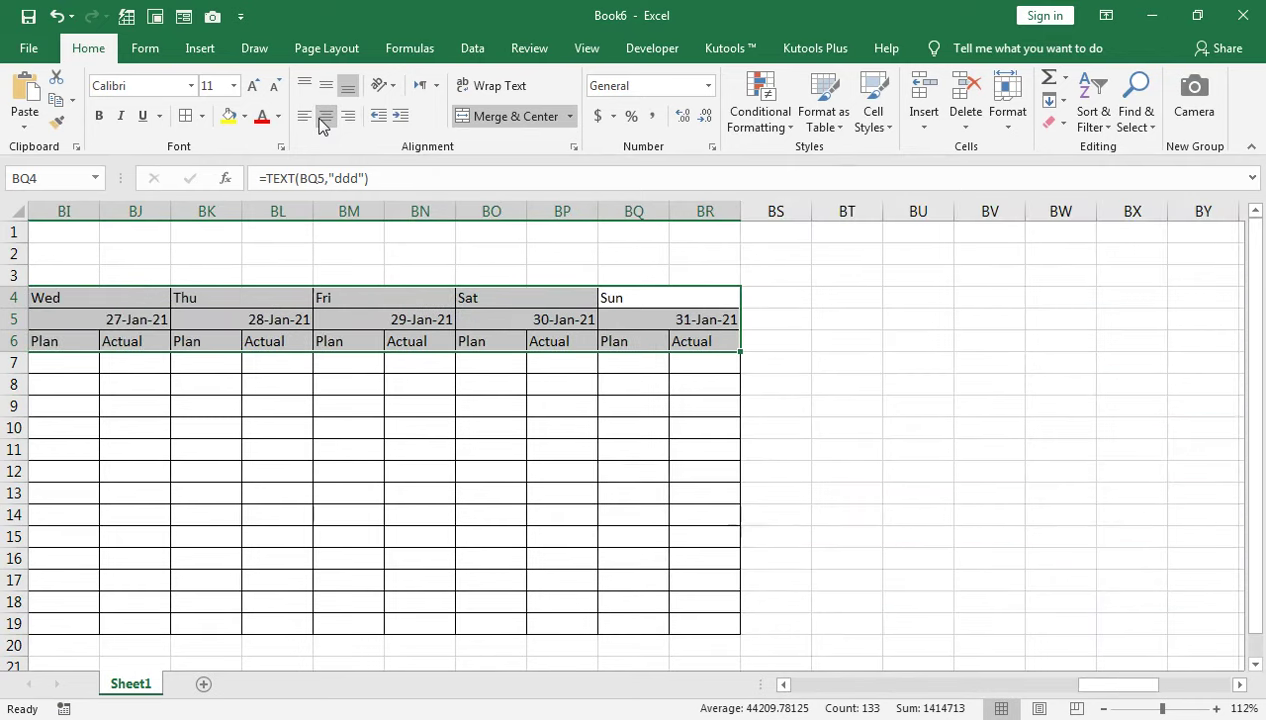
click(322, 118)
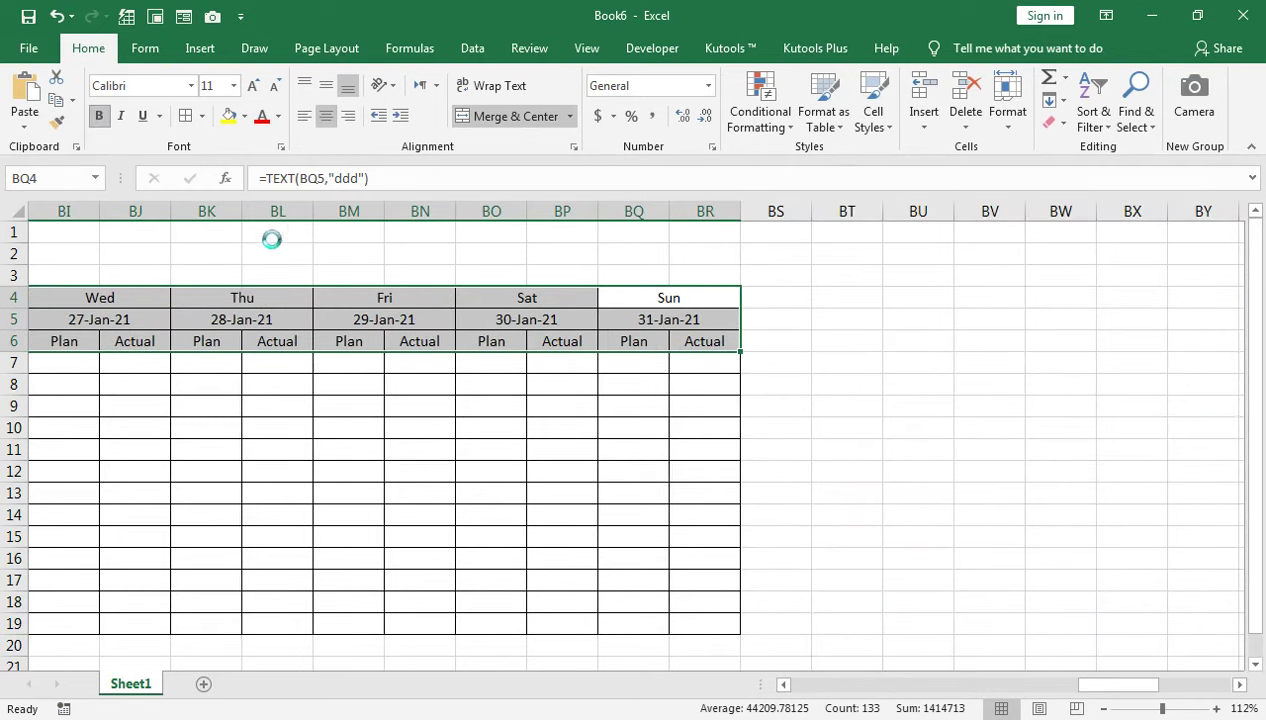
key(ctrl+b)
click(404, 311)
key(Left)
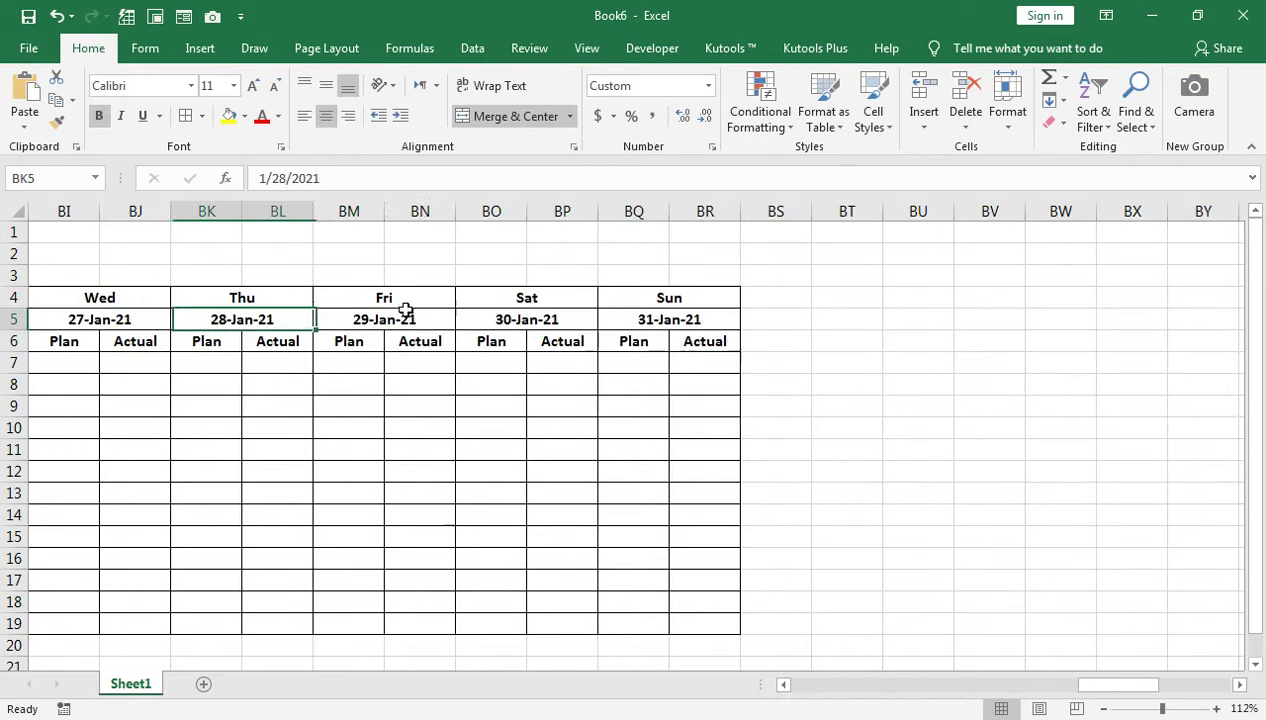
key(Left)
key(Left)
key(Left)
key(Left)
key(Left)
key(Left)
key(Left)
key(Left)
key(Left)
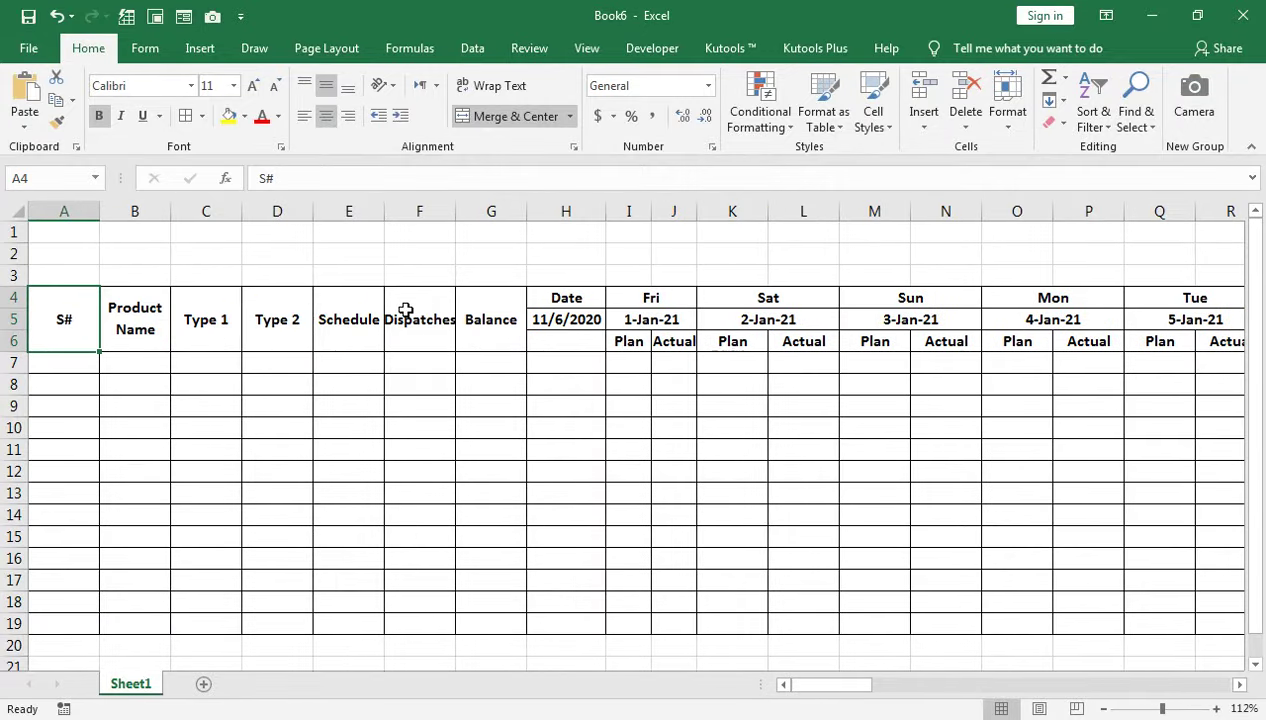
click(644, 362)
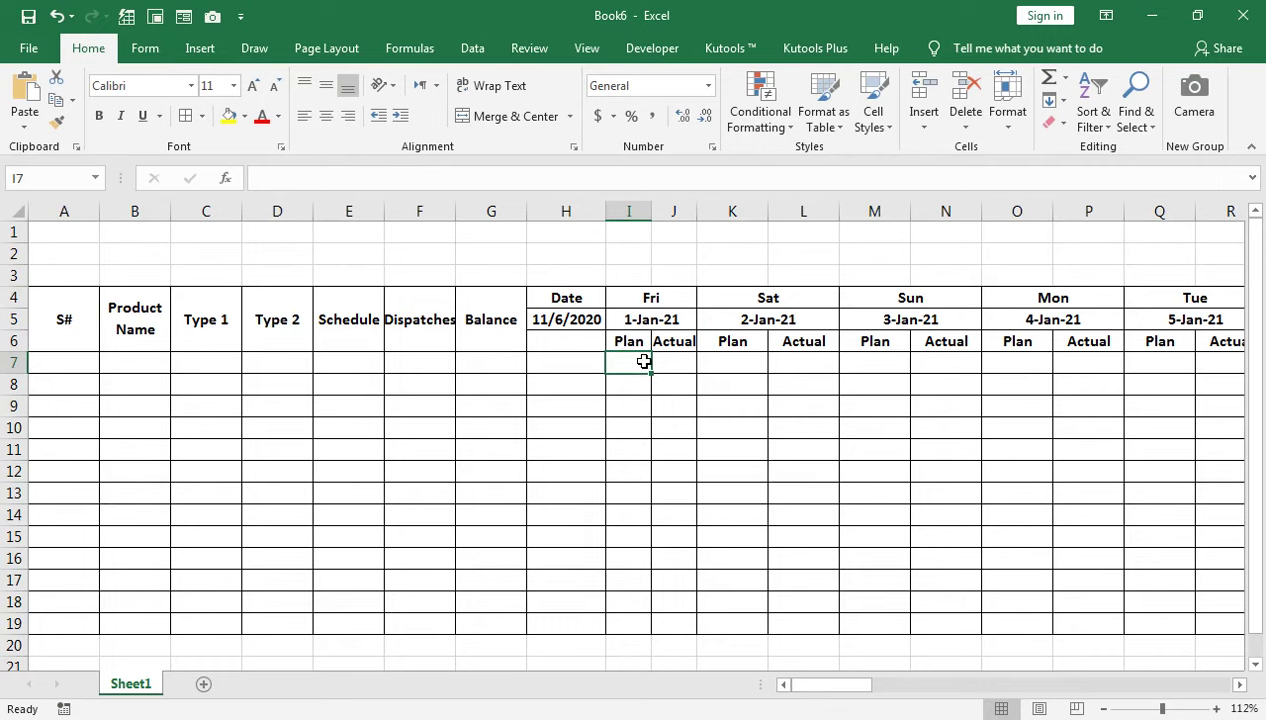
click(252, 310)
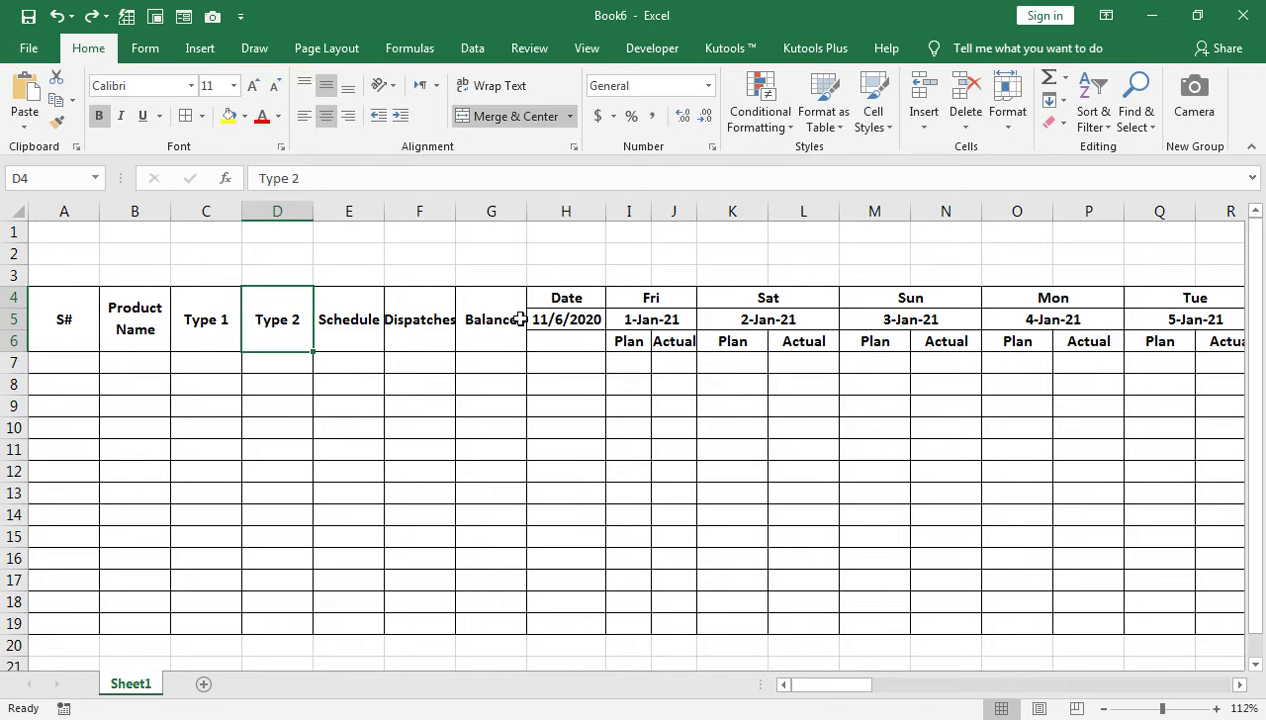
mouse_move(10, 296)
mouse_down()
mouse_move(12, 343)
mouse_move(15, 297)
mouse_up()
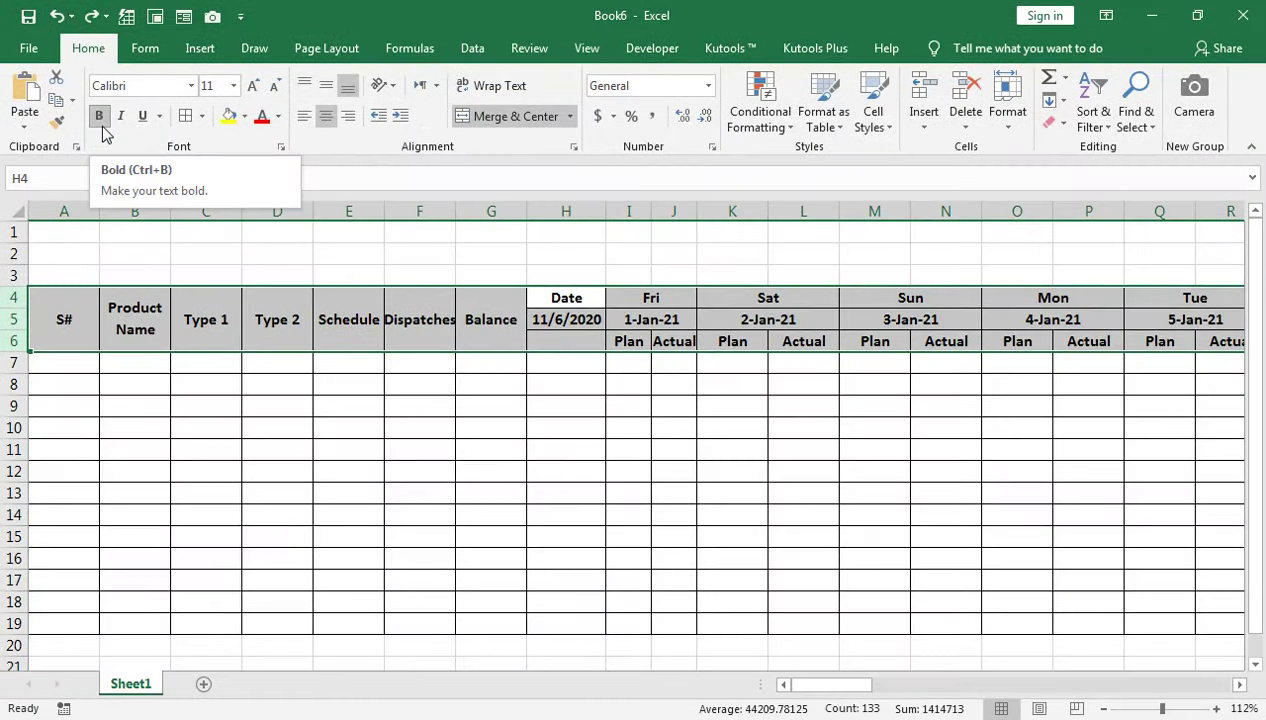
click(100, 120)
click(302, 332)
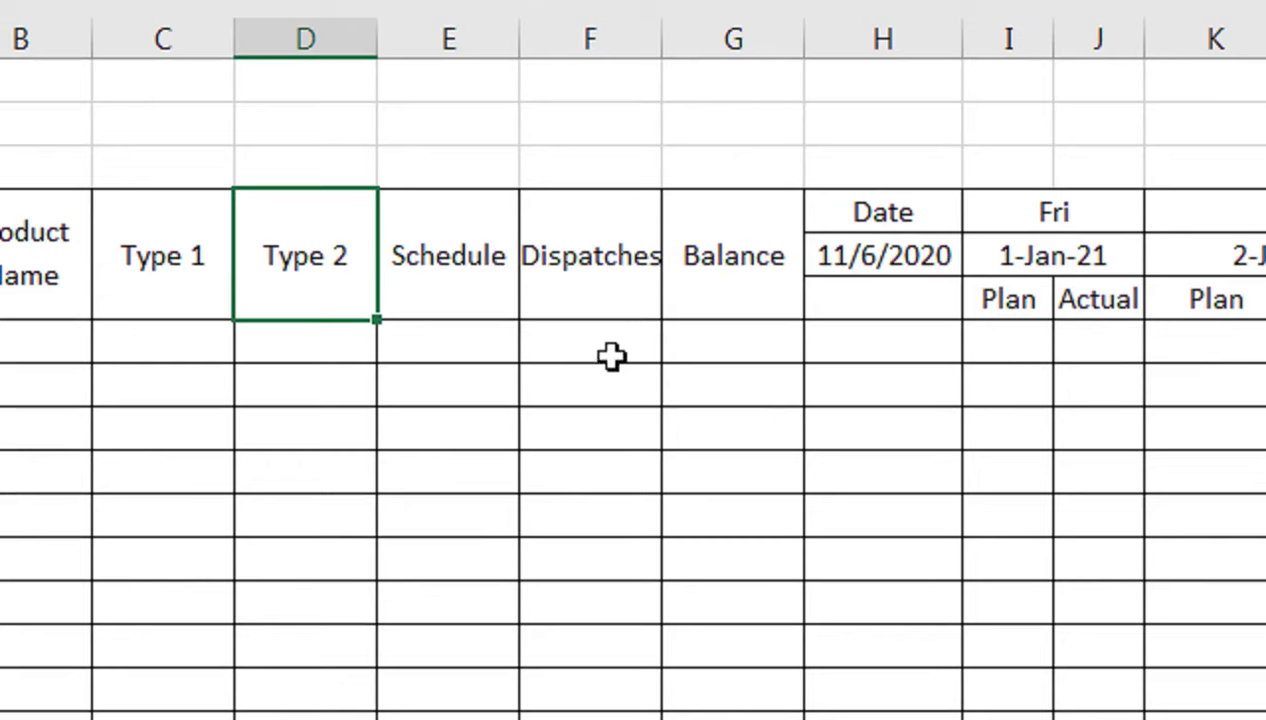
click(402, 358)
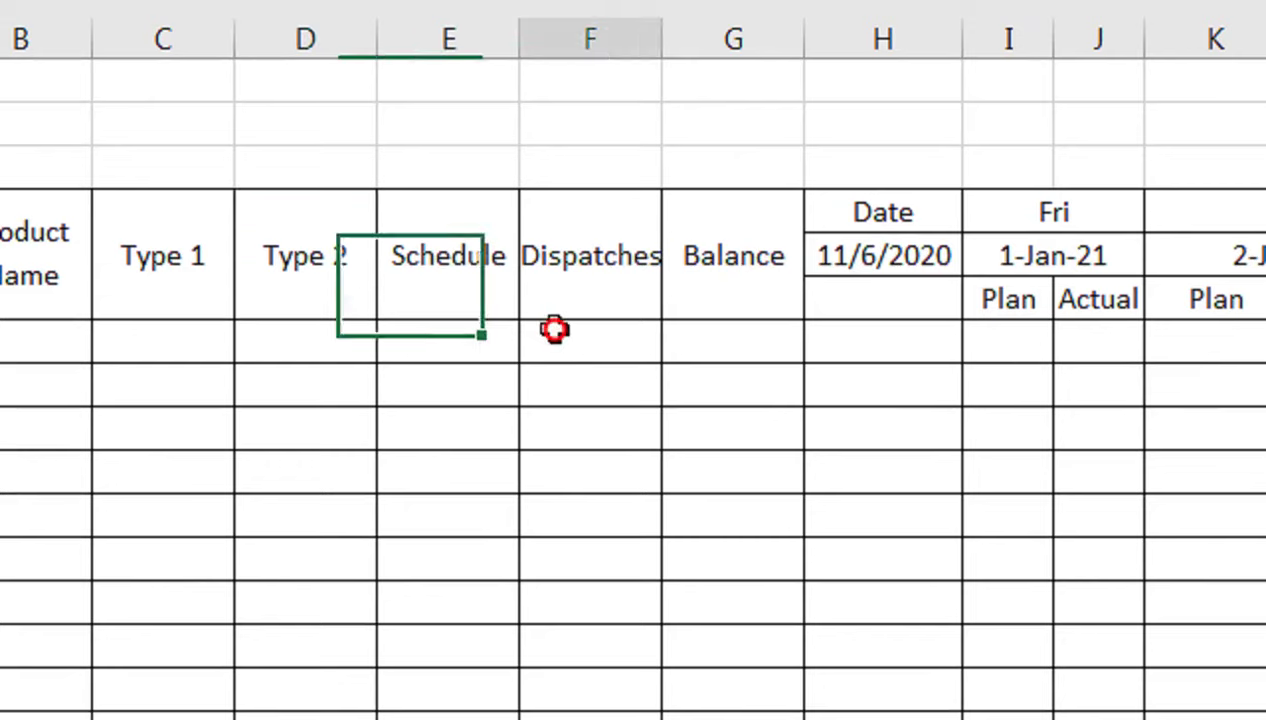
click(783, 330)
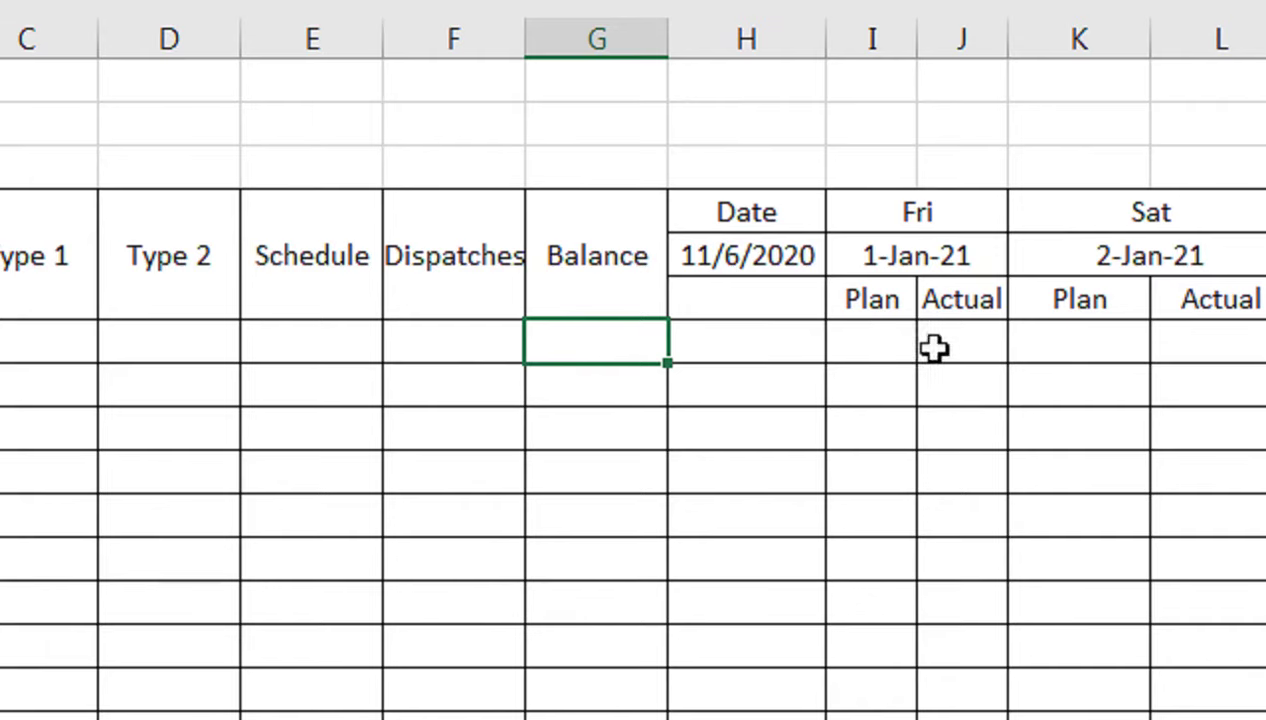
scroll(940, 350, right, 2)
scroll(952, 353, right, 1)
scroll(952, 353, right, 2)
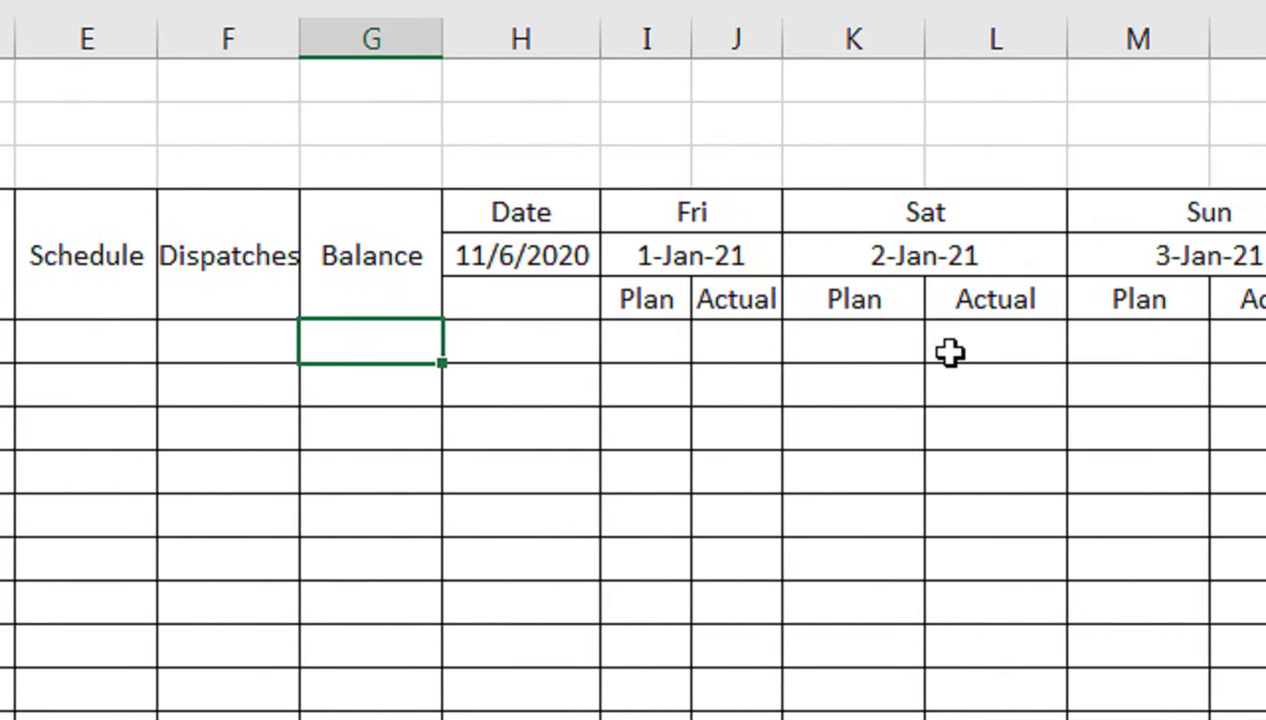
scroll(955, 353, right, 1)
scroll(278, 365, left, 1)
scroll(290, 355, left, 2)
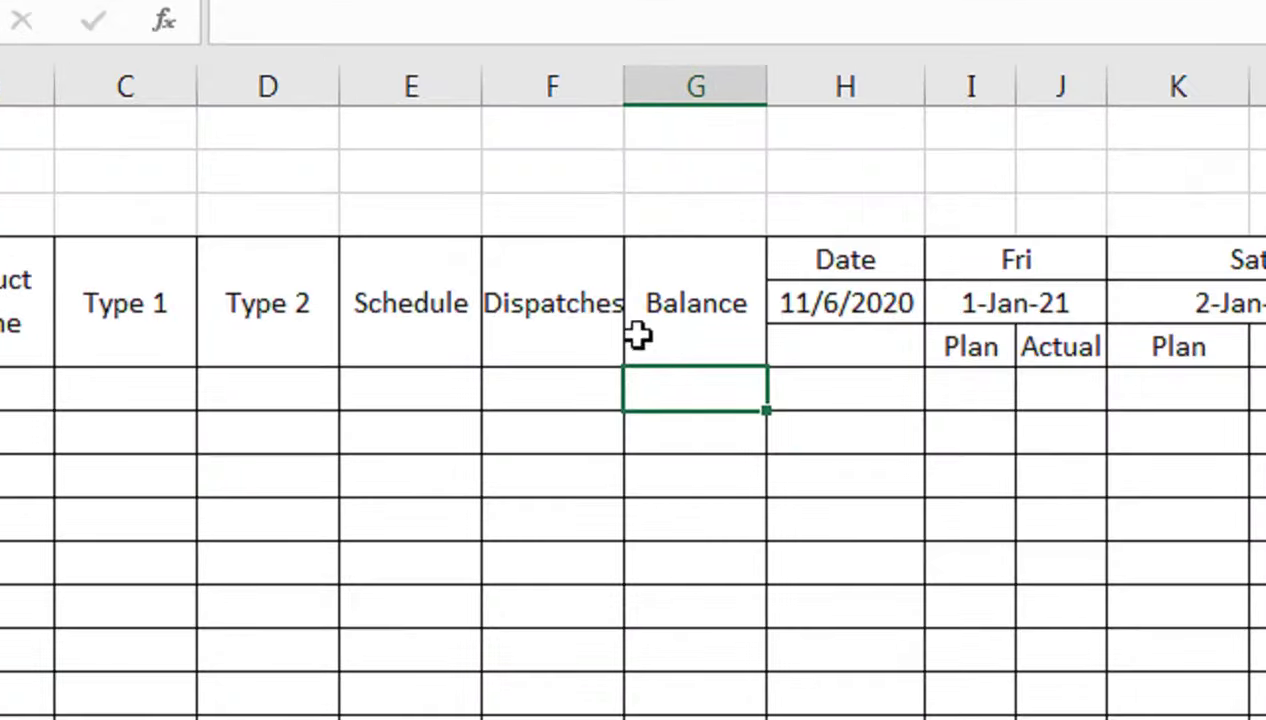
click(412, 359)
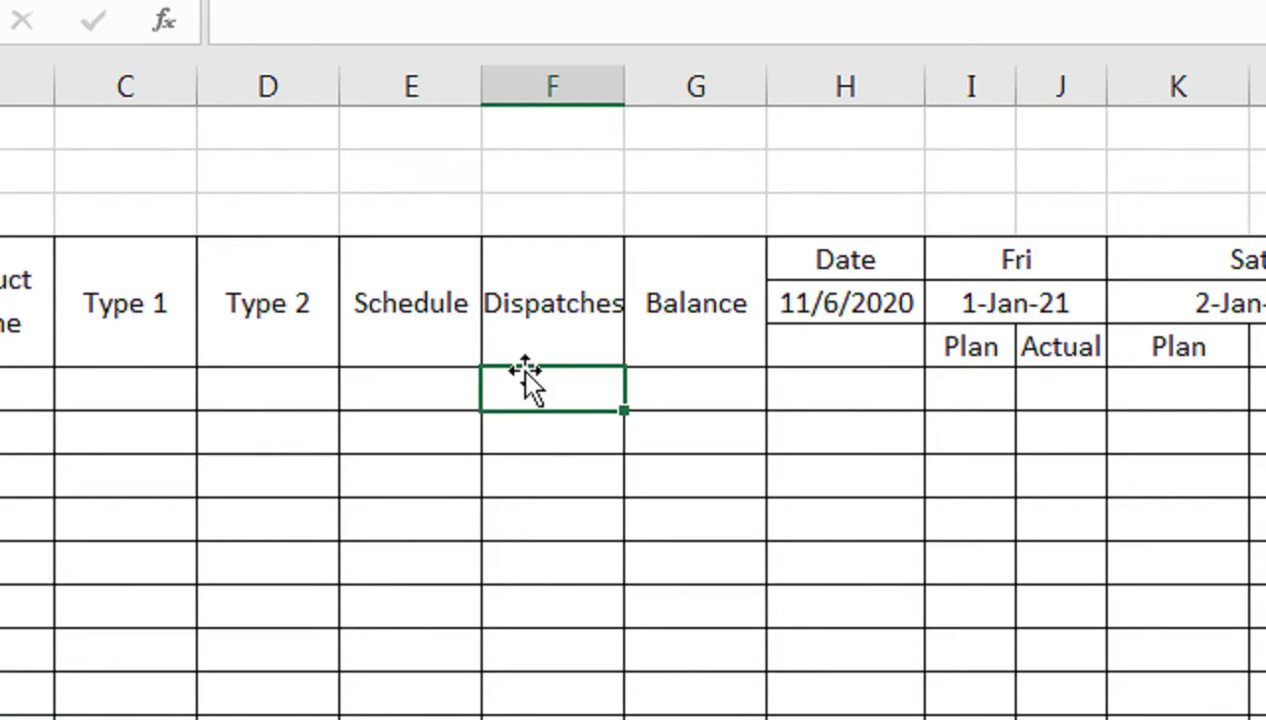
Start a SUMIF in F7 with absolute range $I$6:$BR$19 and criteria $J$6
text(=sumif)
key(Tab)
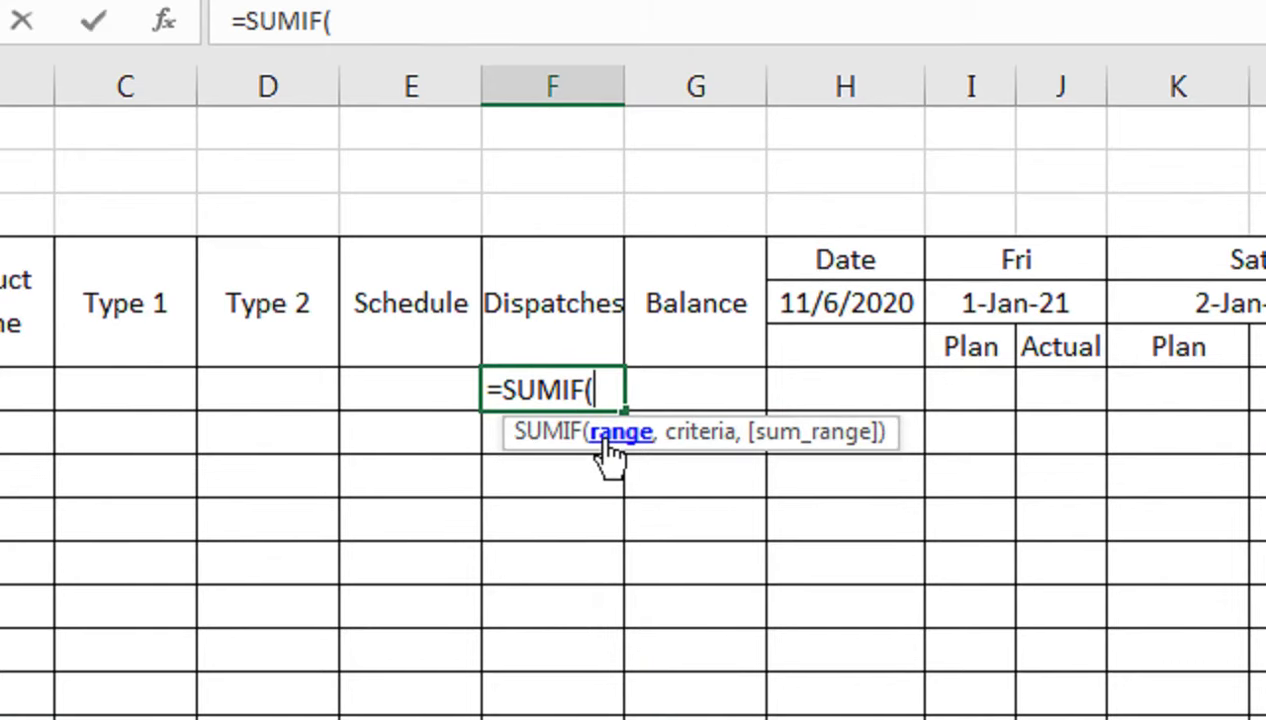
click(972, 348)
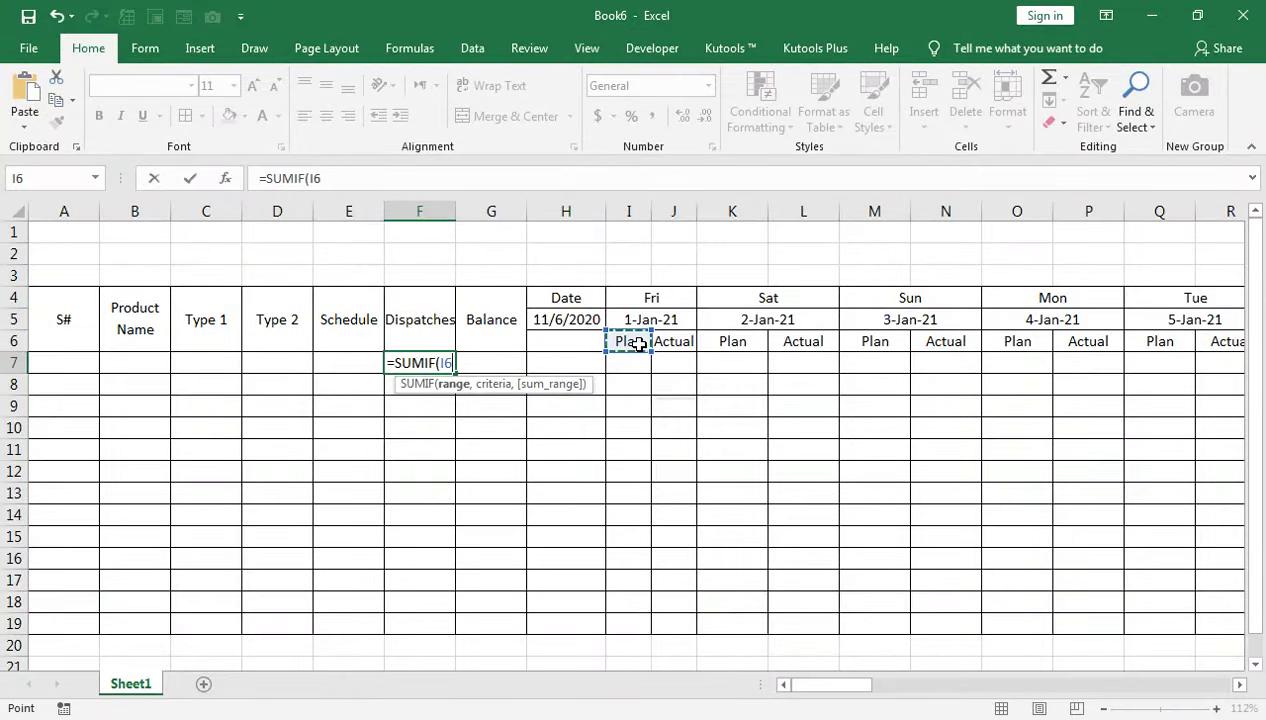
key(shift+Down)
key(shift+Down)
key(shift+Down)
key(shift+Down)
key(shift+Down)
key(shift+Down)
key(shift+Down)
key(shift+Down)
key(shift+Down)
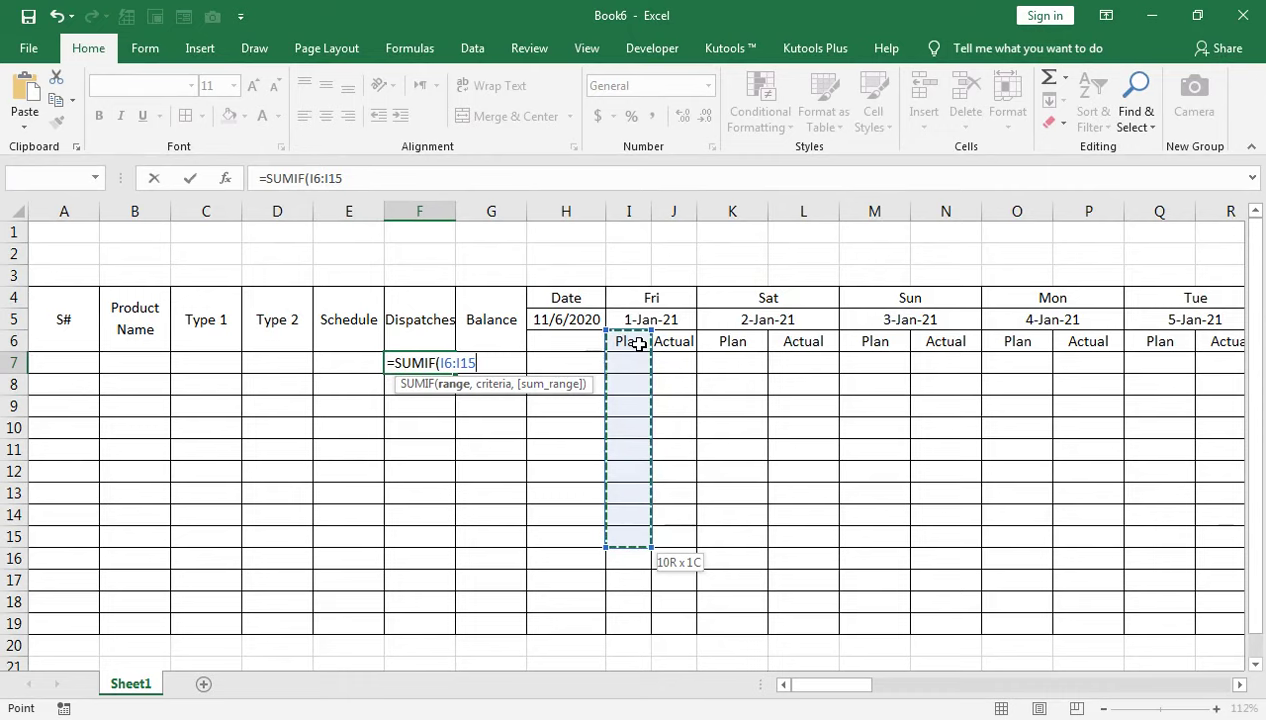
key(shift+Down)
key(shift+Down)
key(shift+Down)
key(shift+Down)
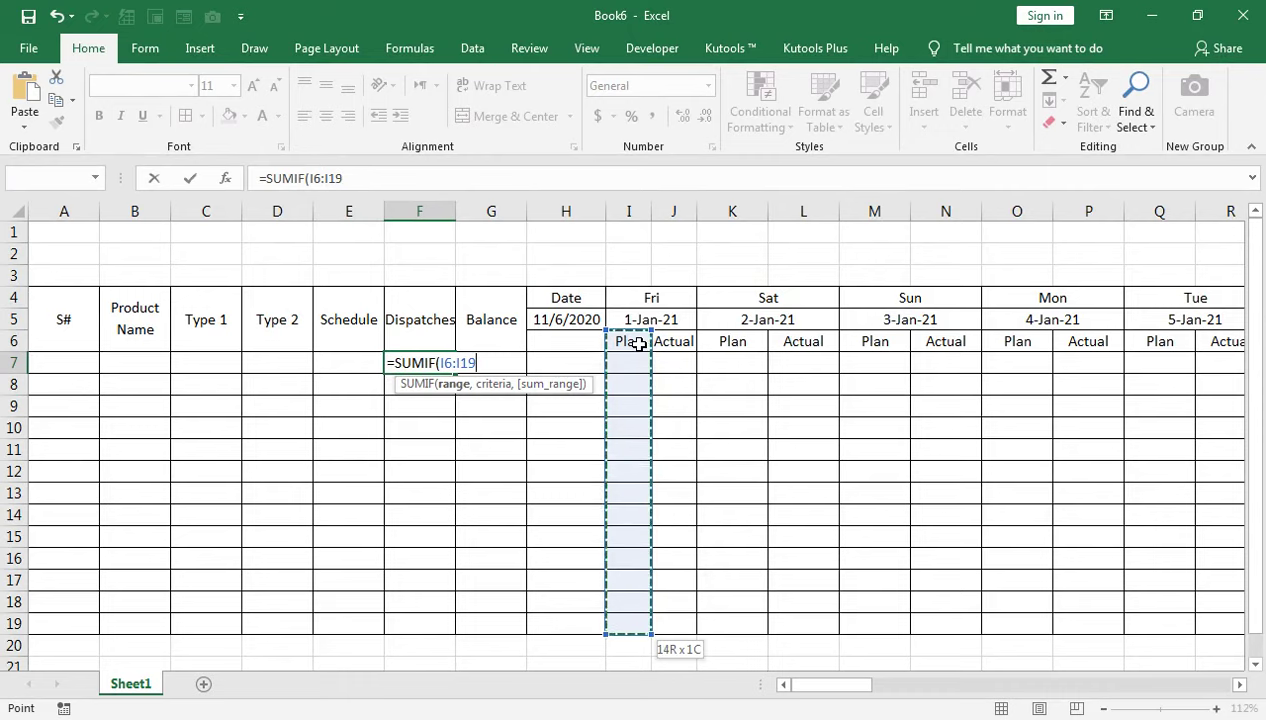
key(ctrl+shift+Right)
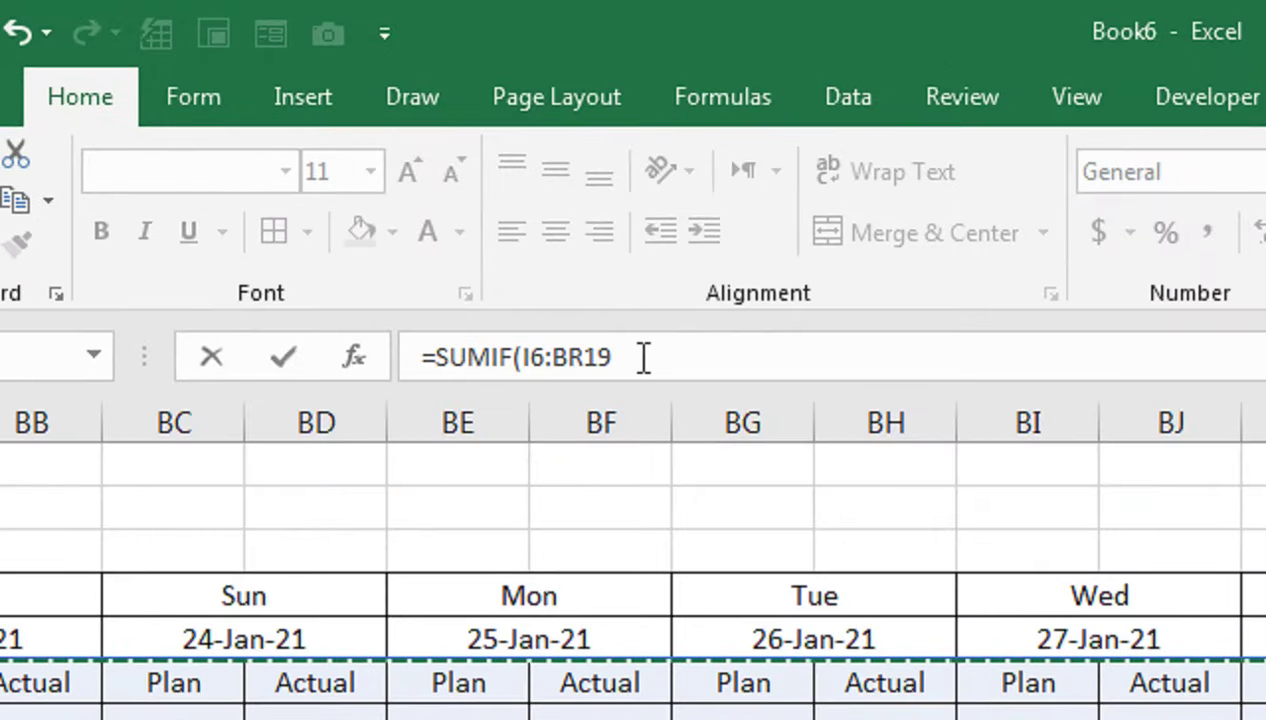
key(F4)
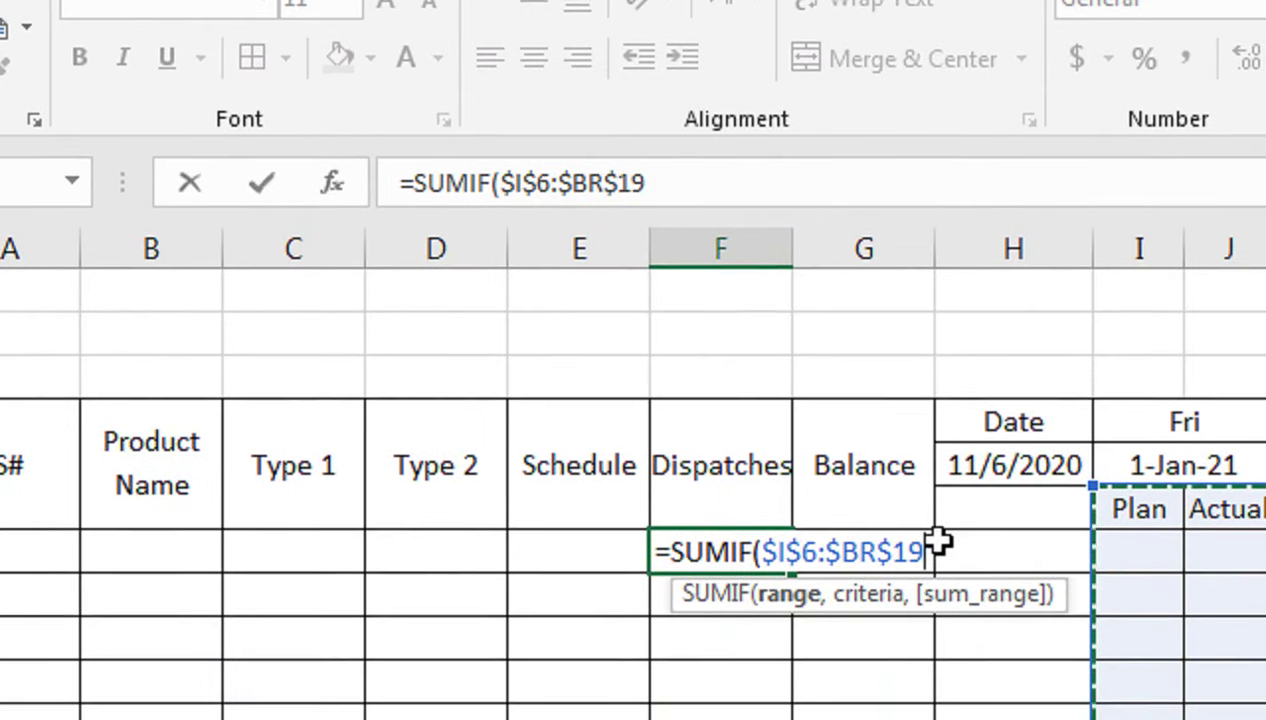
text(,)
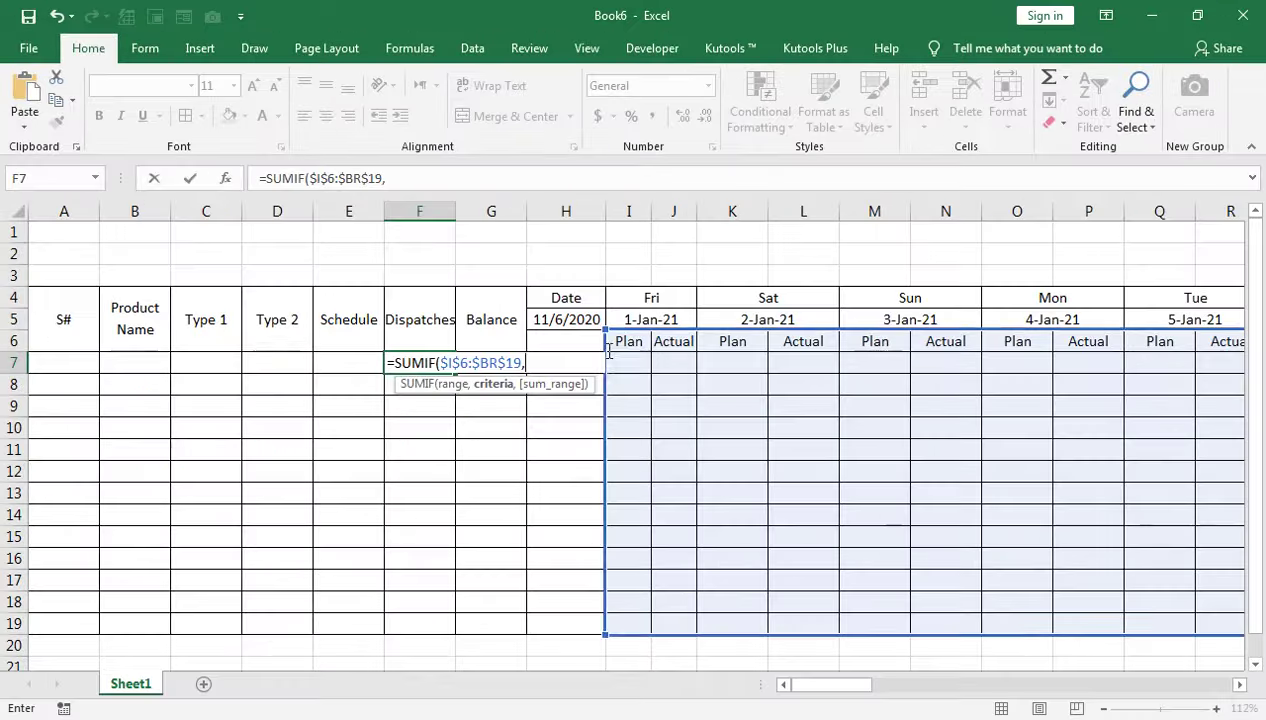
click(670, 343)
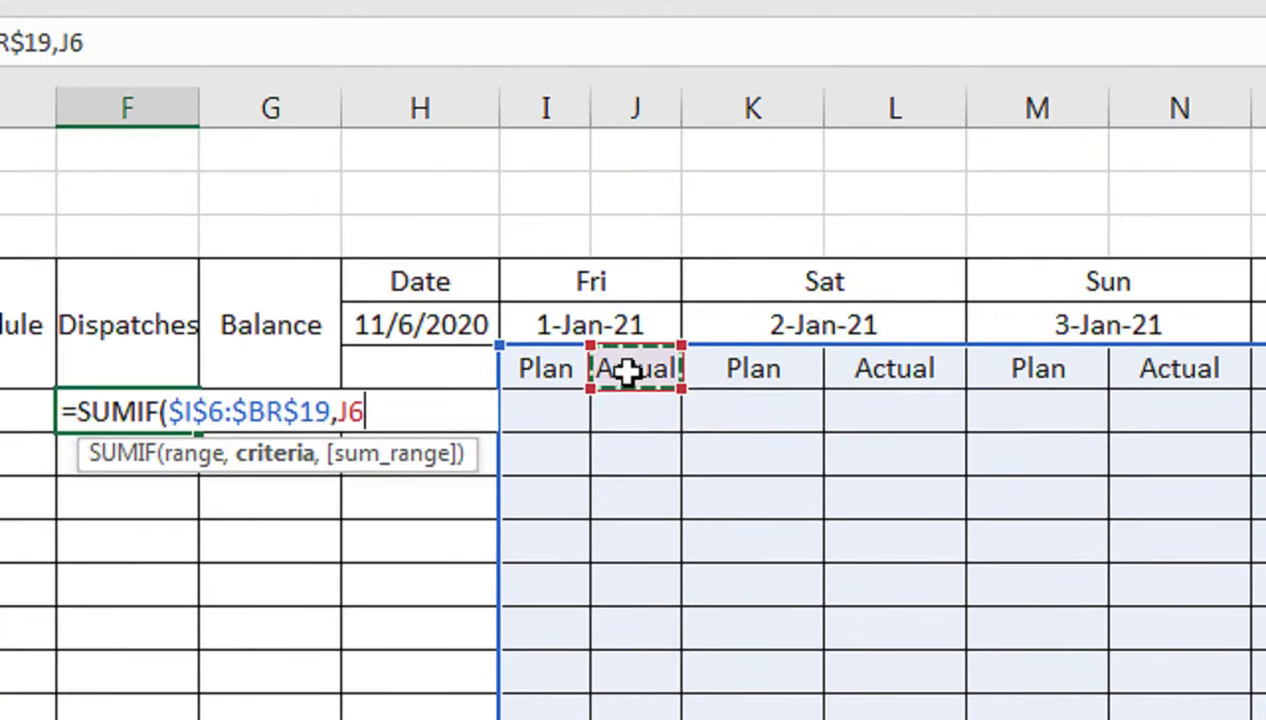
key(F4)
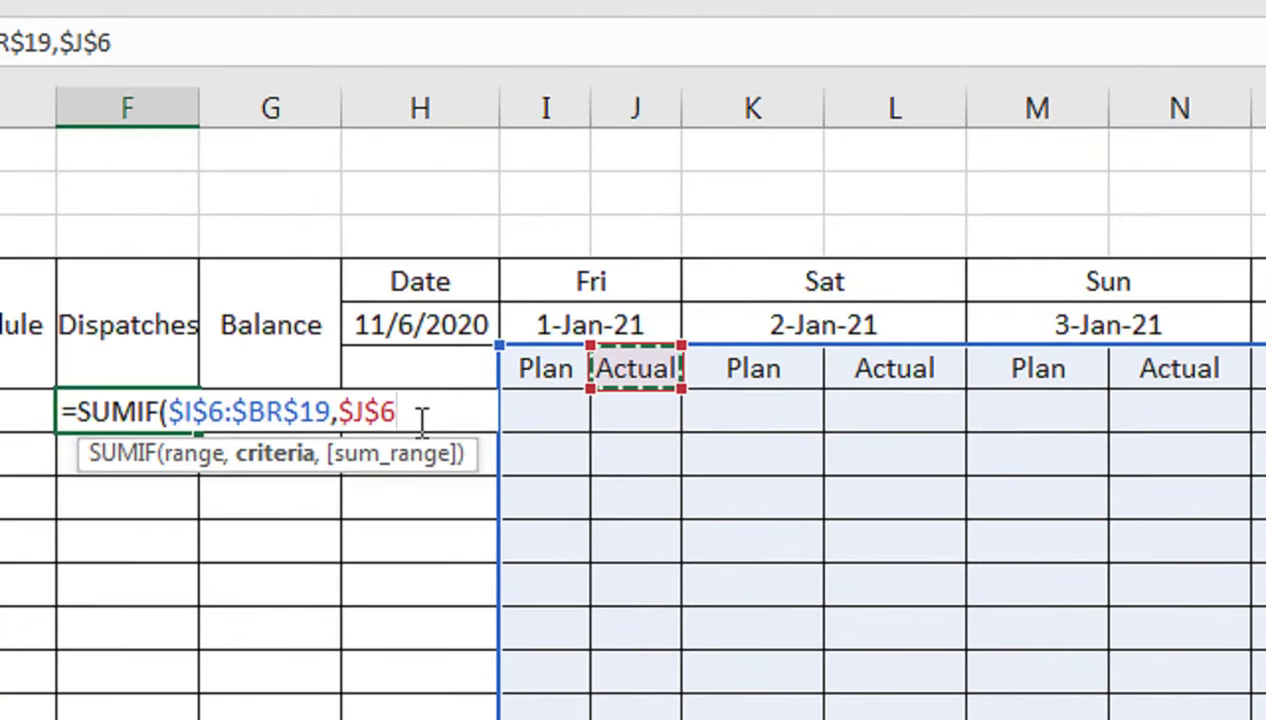
Finish the formula with sum range I7:BR7, commit it, and fill it down to F19
text(,)
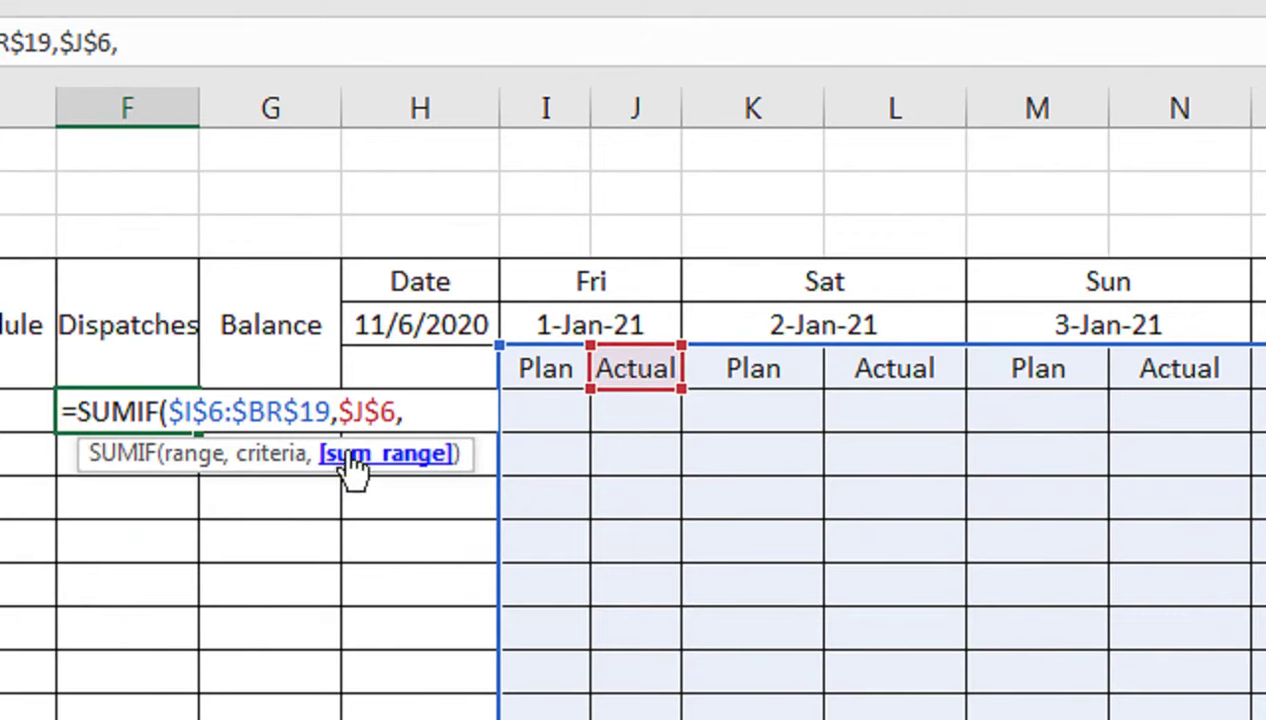
click(540, 400)
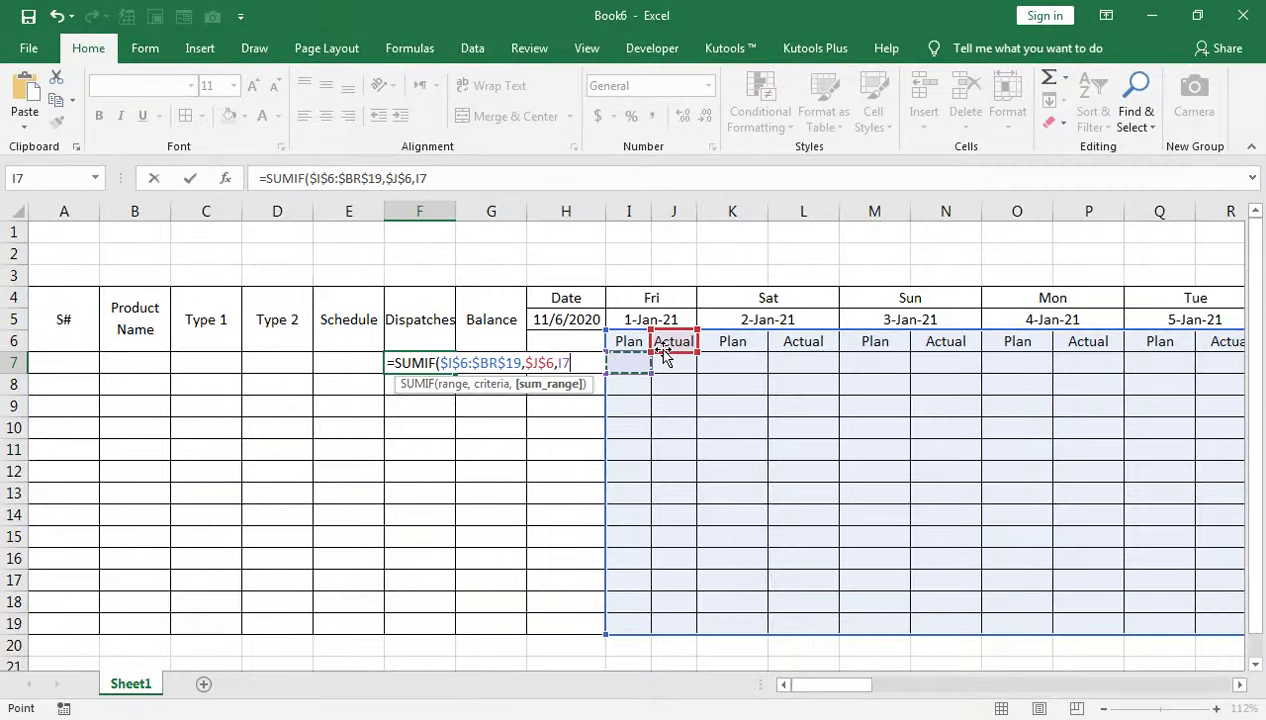
drag(665, 355, 662, 349)
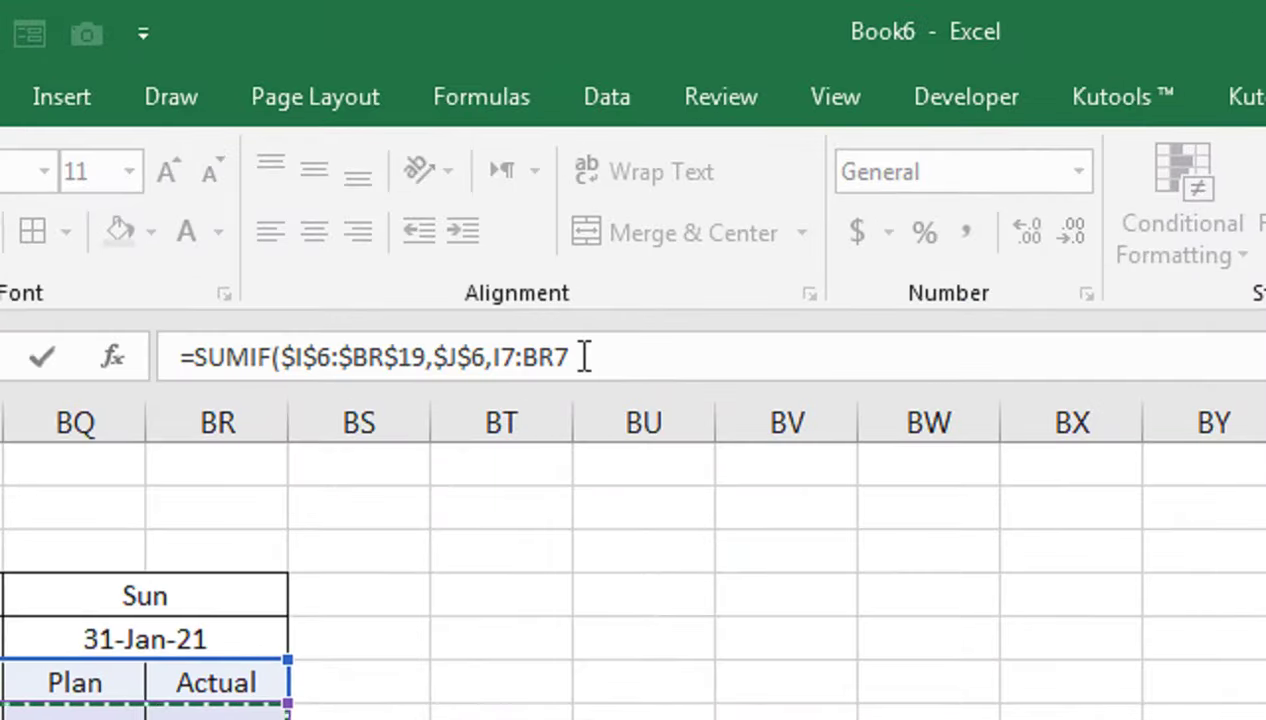
click(568, 354)
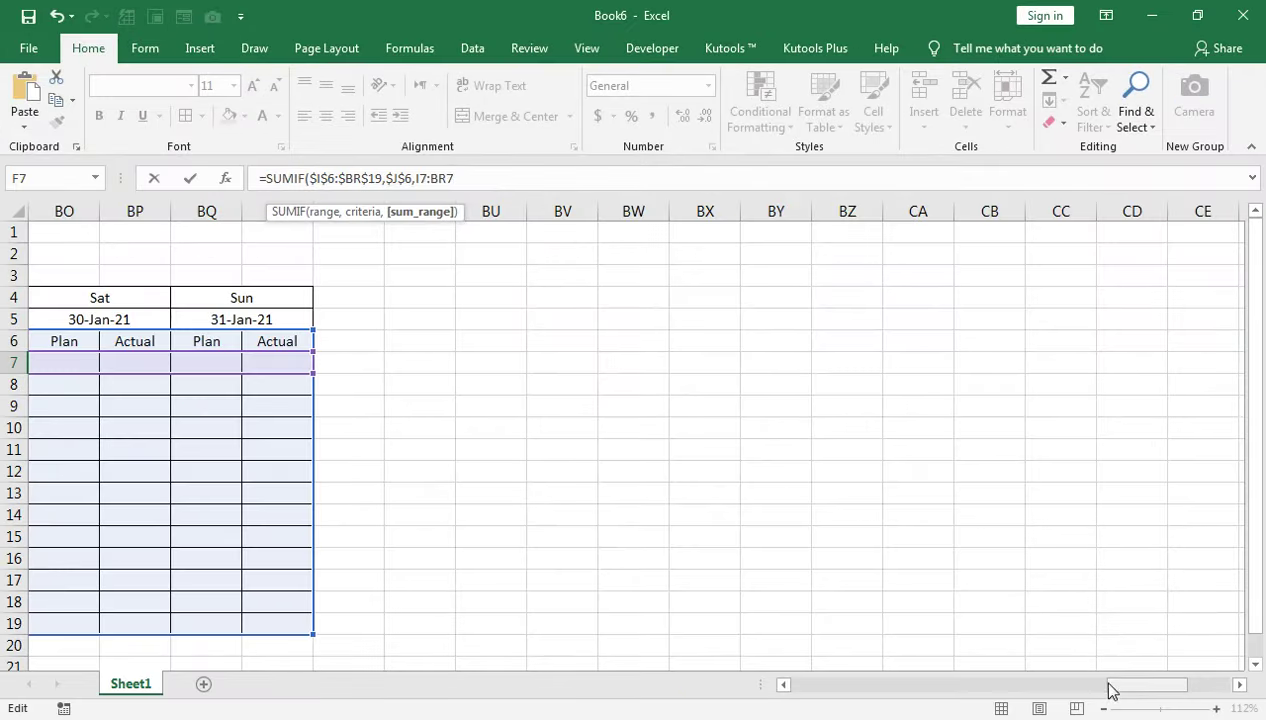
drag(1108, 686, 786, 678)
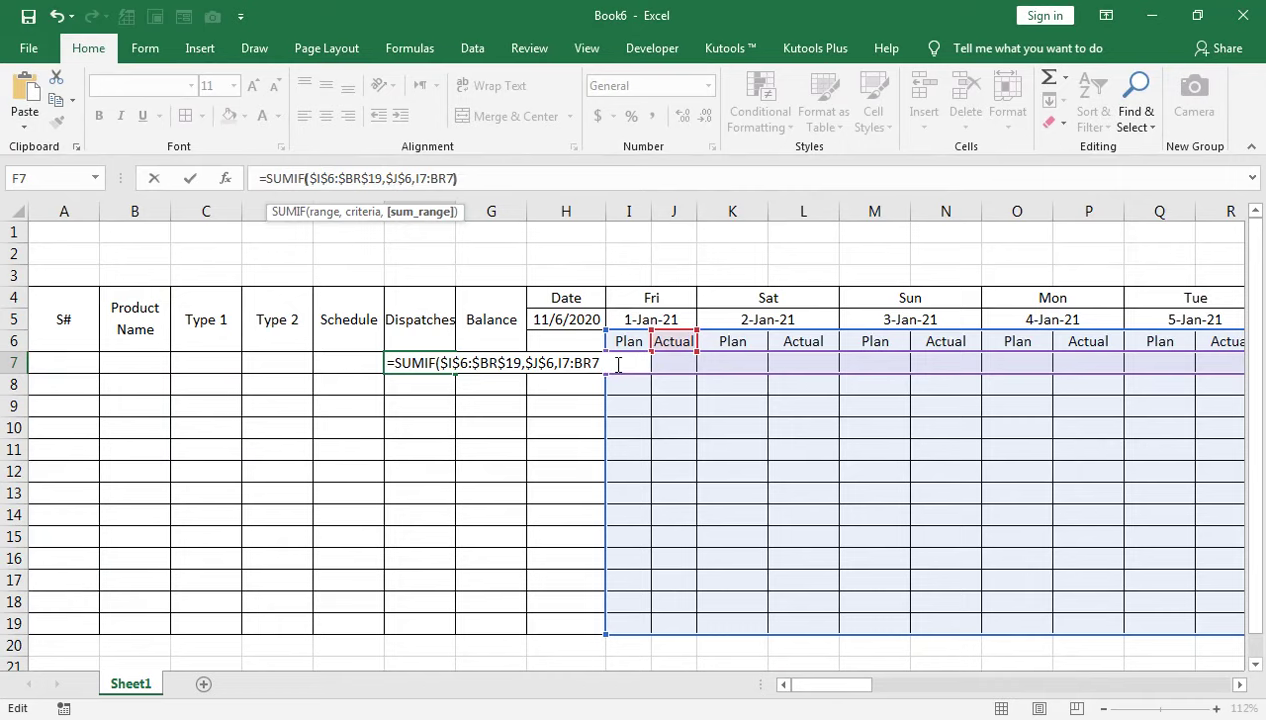
text())
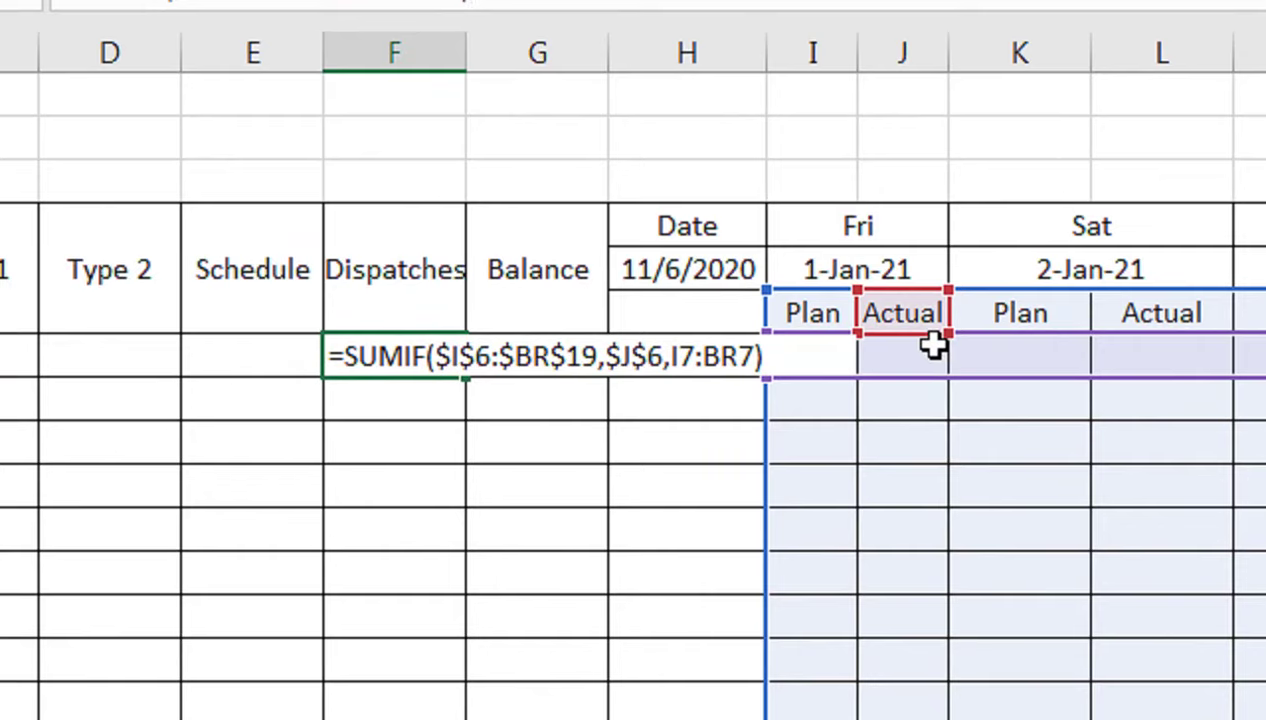
key(Return)
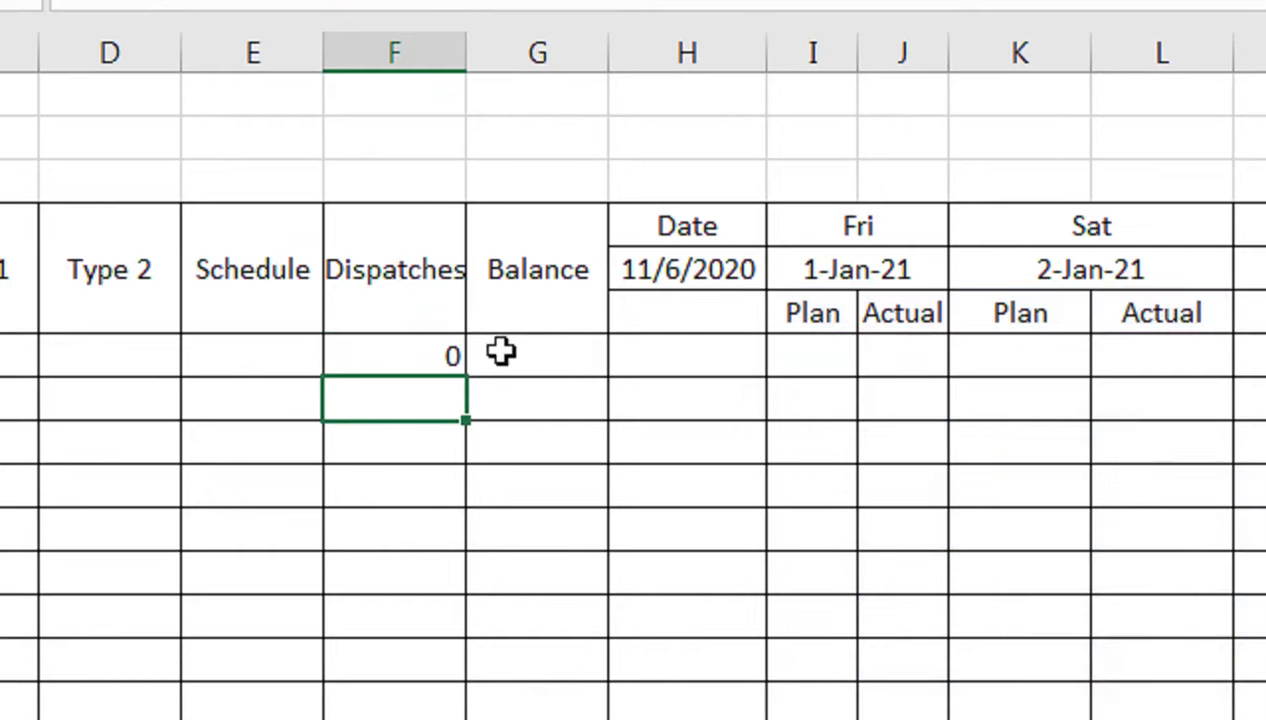
click(460, 352)
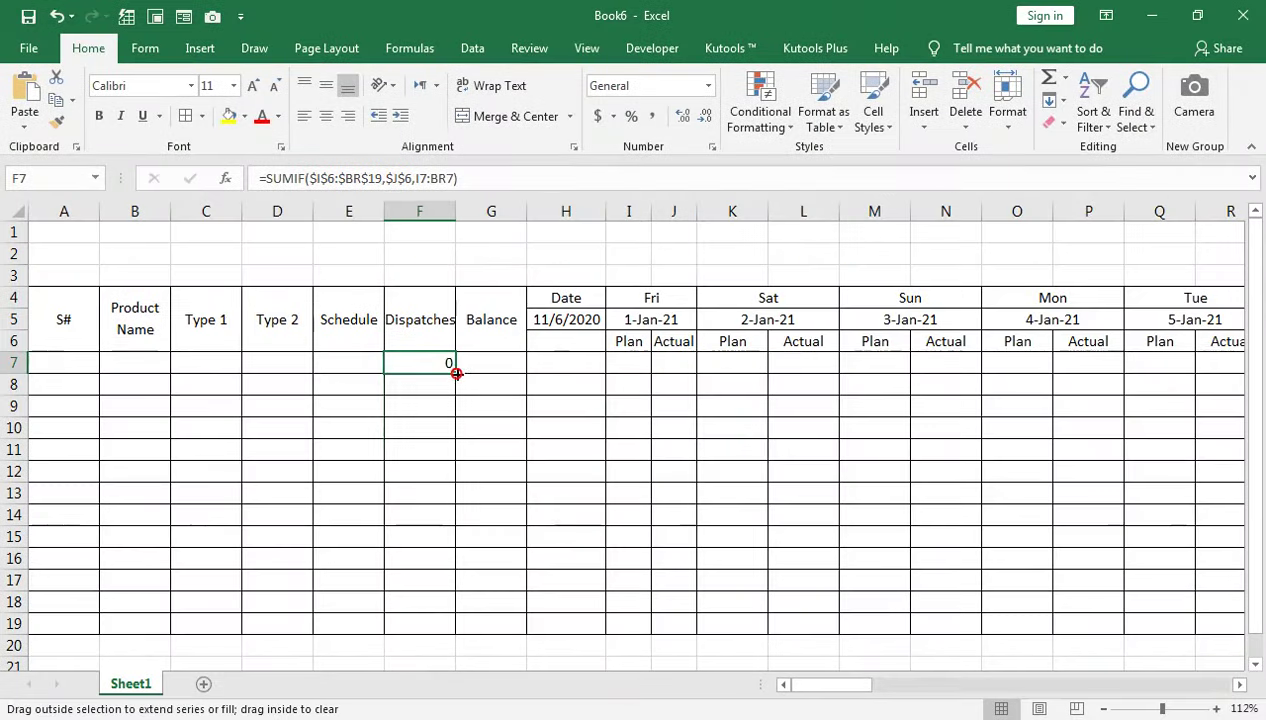
drag(468, 378, 440, 625)
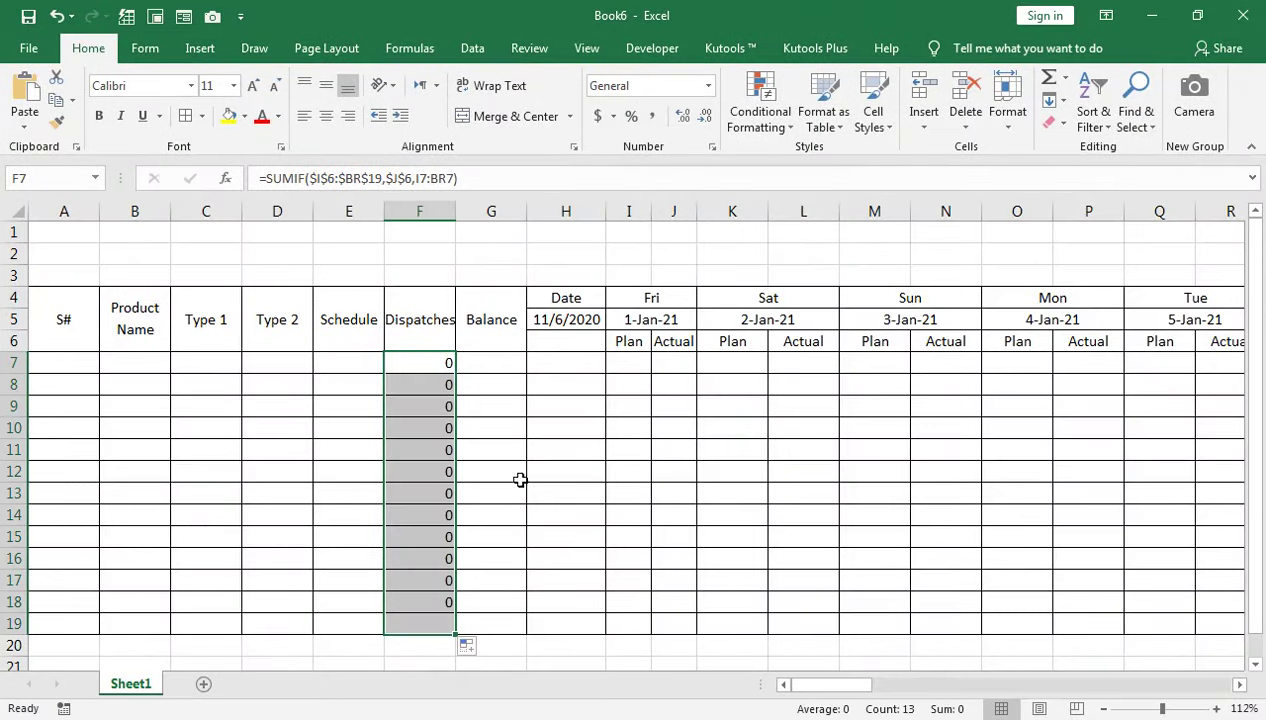
click(472, 362)
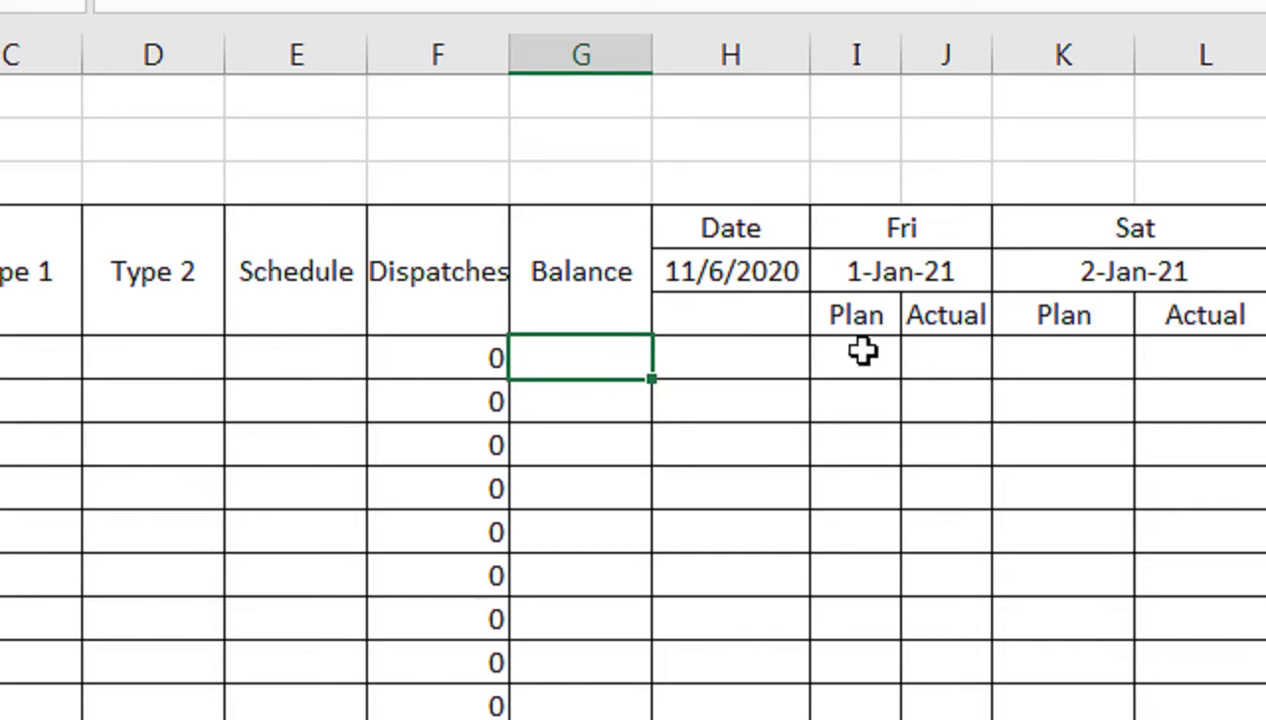
Enter =E7-F7 in Balance cell G7 and fill it down to G19
click(574, 353)
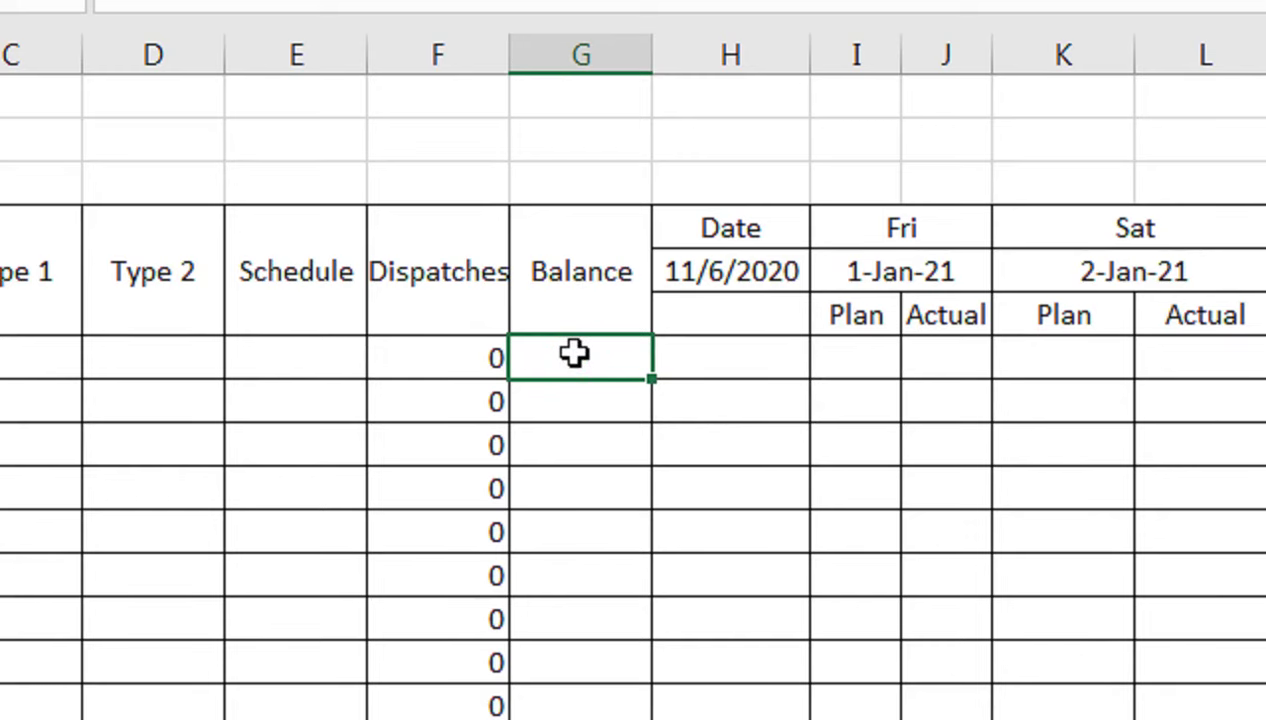
text(=)
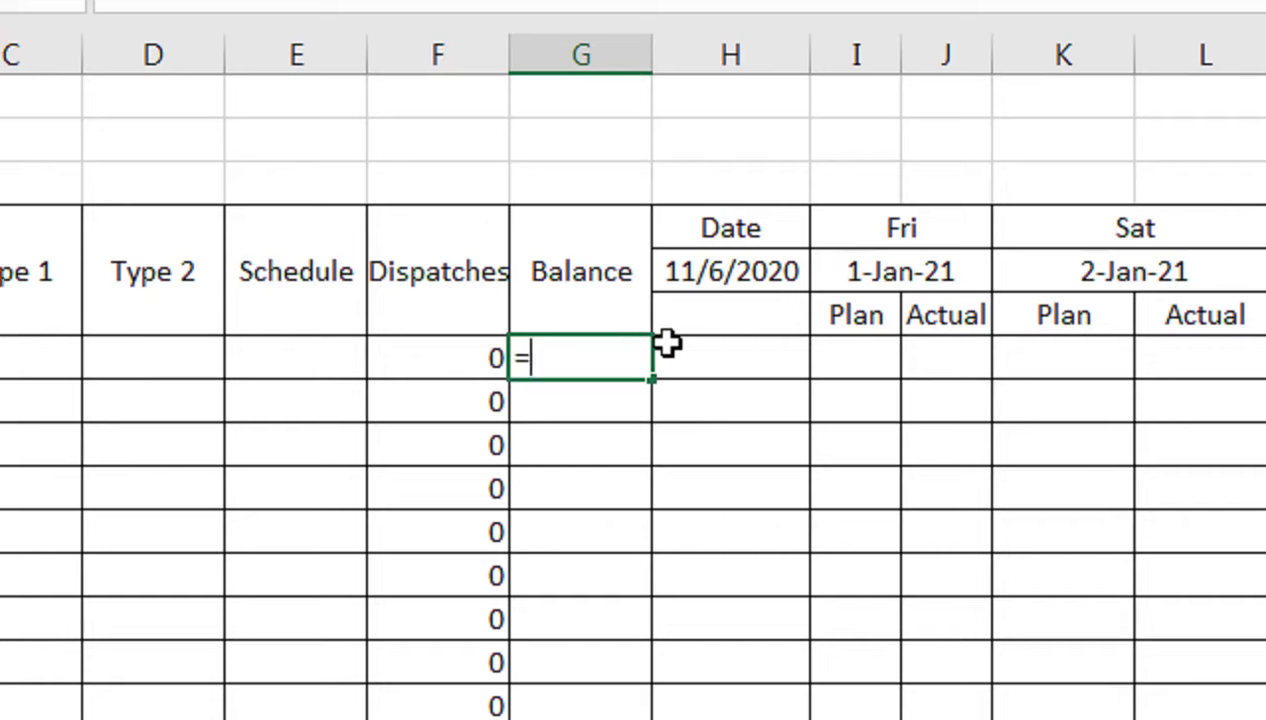
click(350, 332)
click(328, 355)
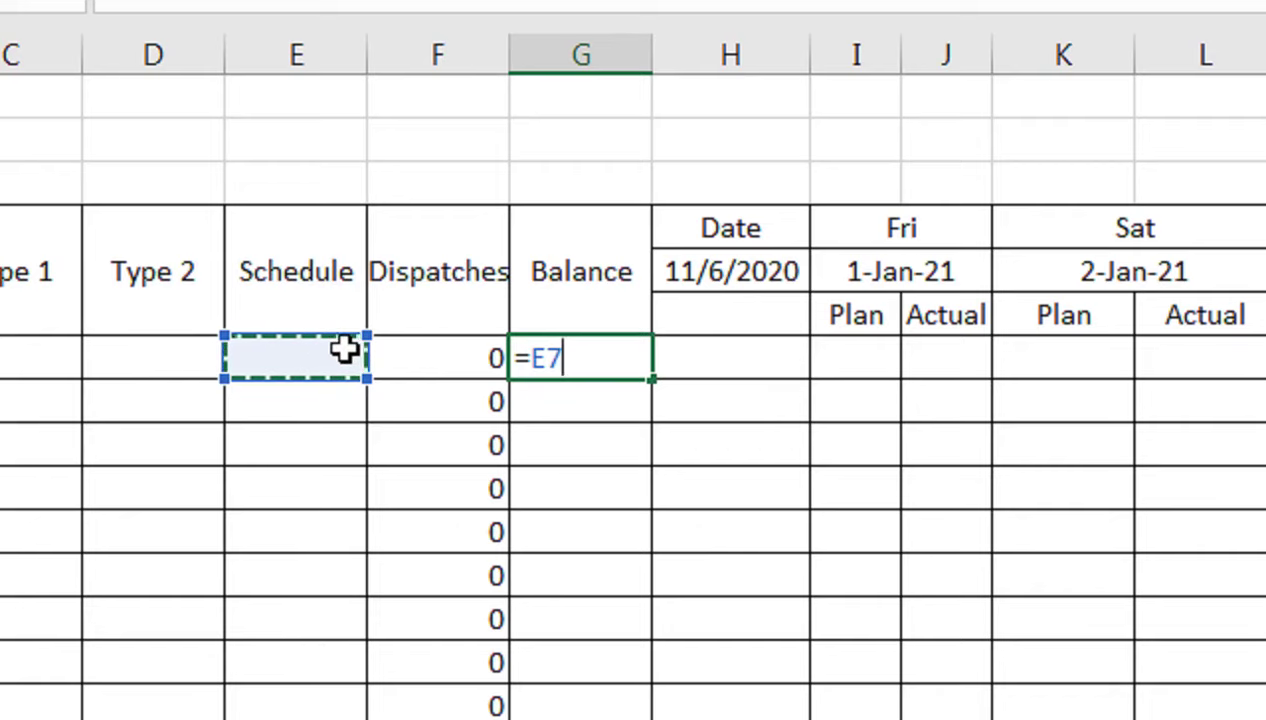
text(-)
click(455, 357)
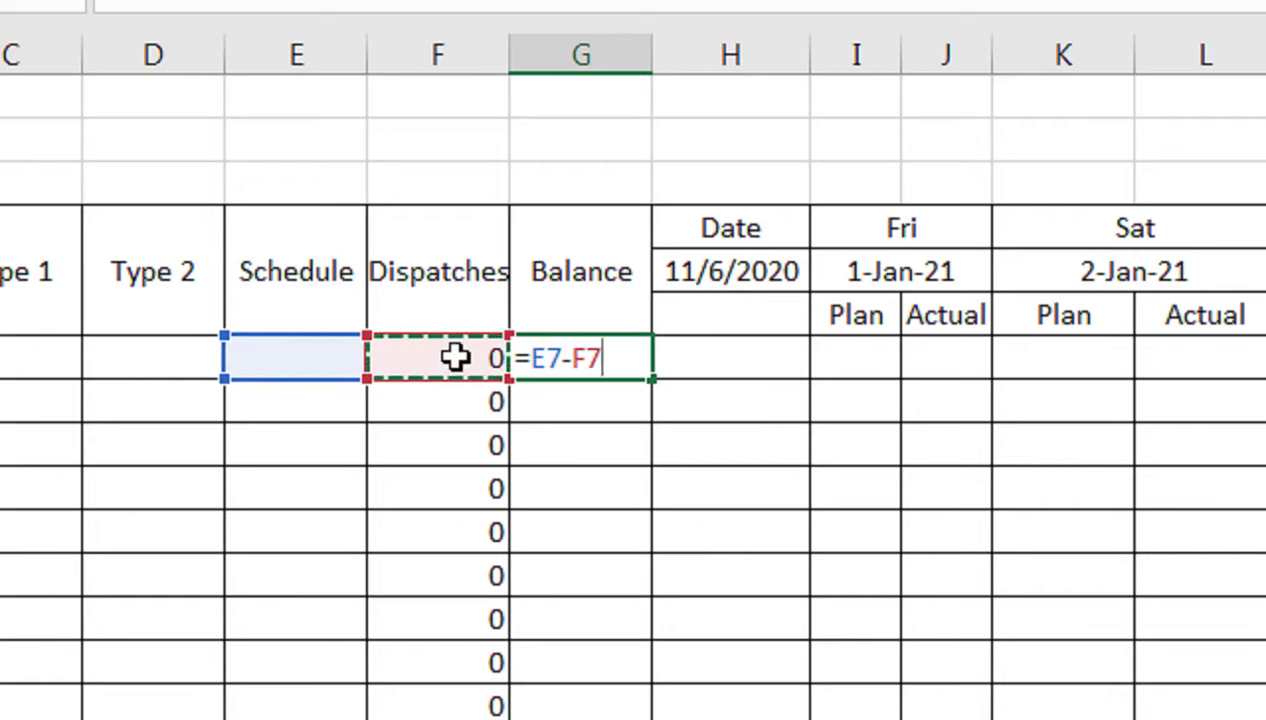
key(Return)
click(628, 365)
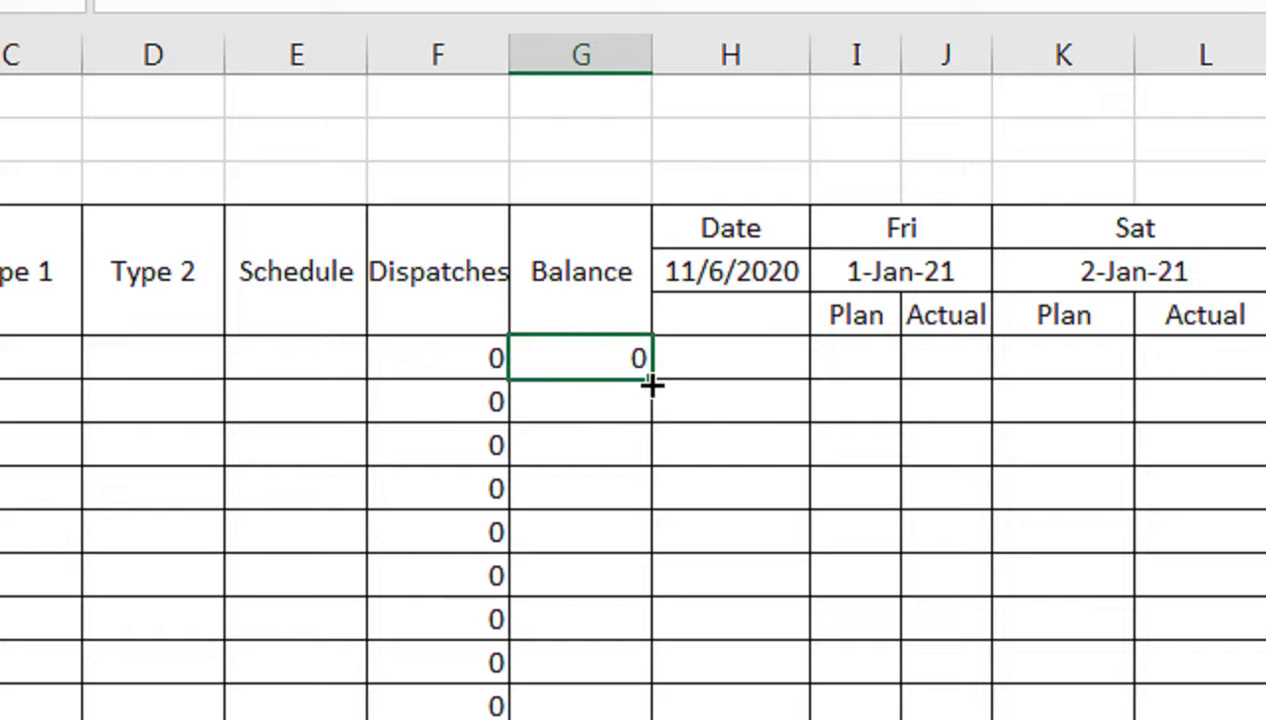
double_click(651, 379)
click(627, 365)
click(372, 360)
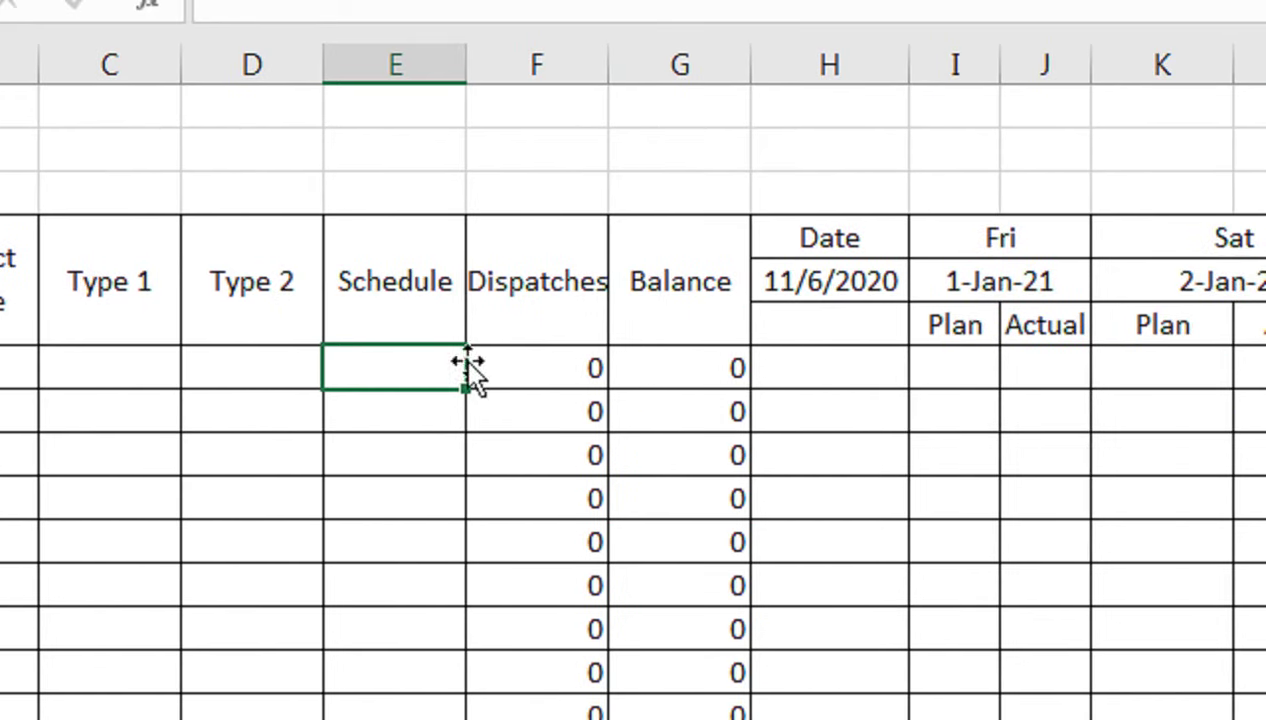
Enter Schedule 500 in E7 and 1-Jan-21 Plan 200, Actual 100 in I7:J7
text(500)
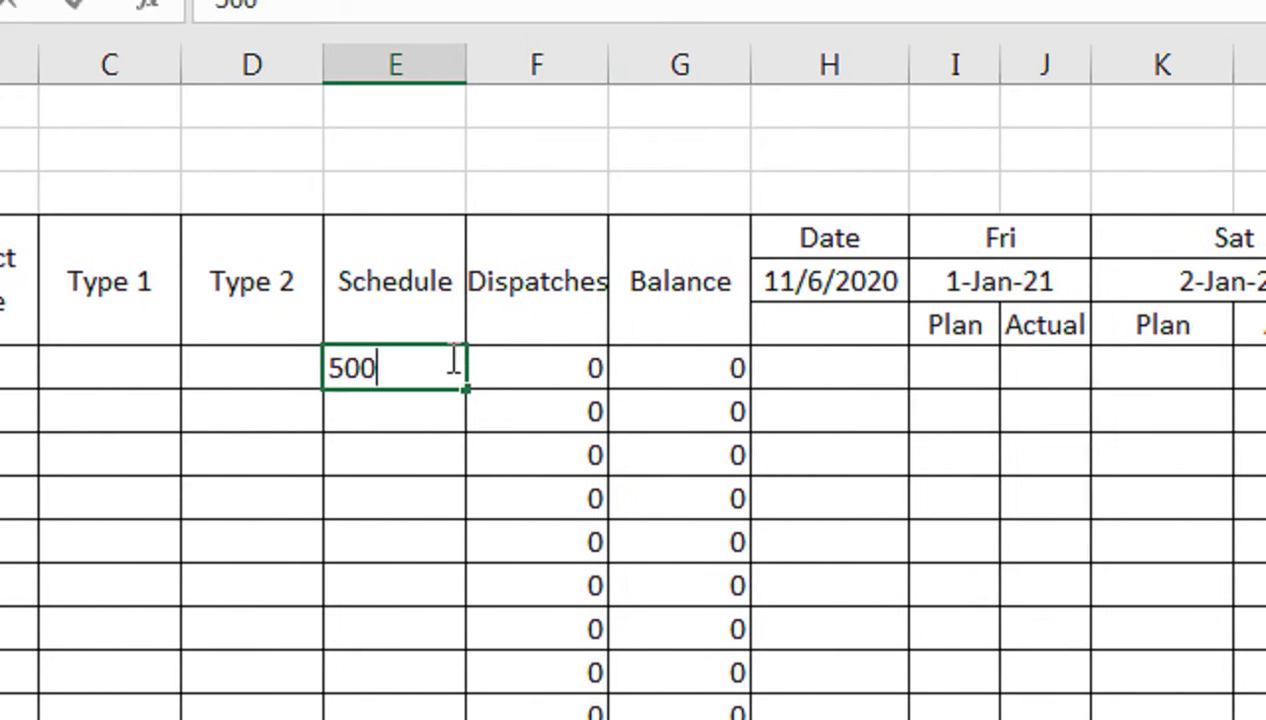
key(Tab)
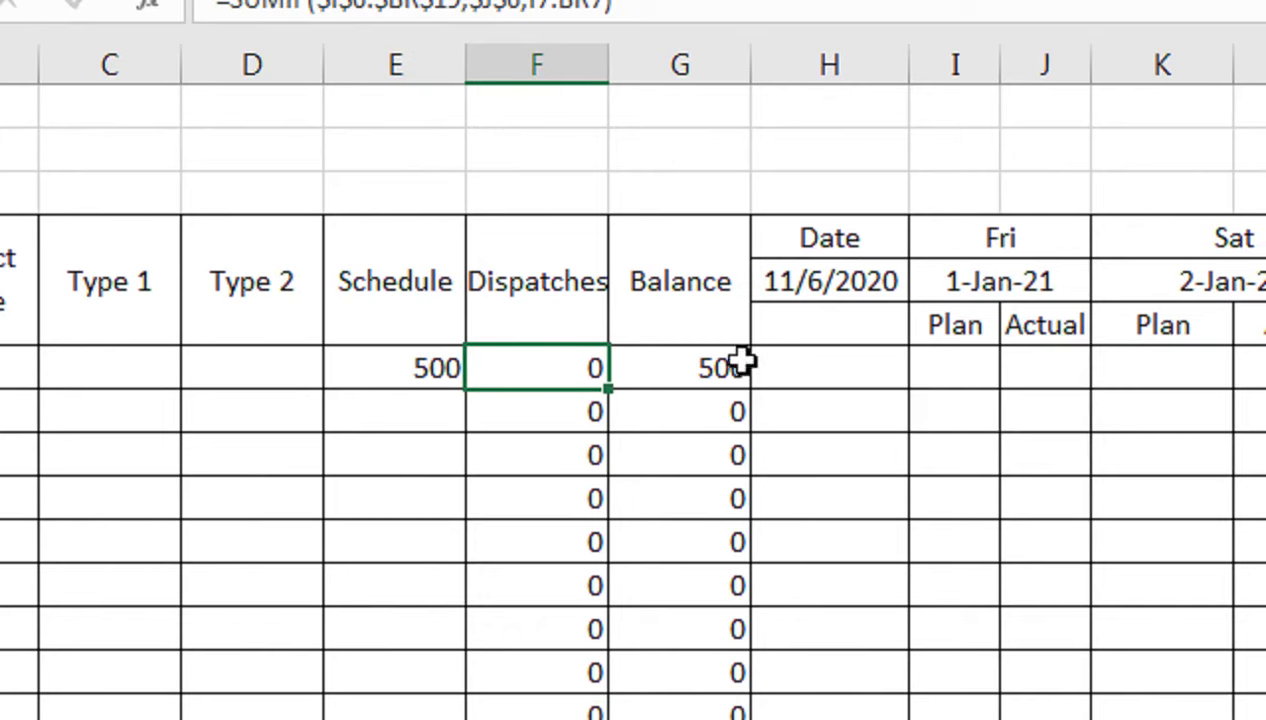
click(950, 366)
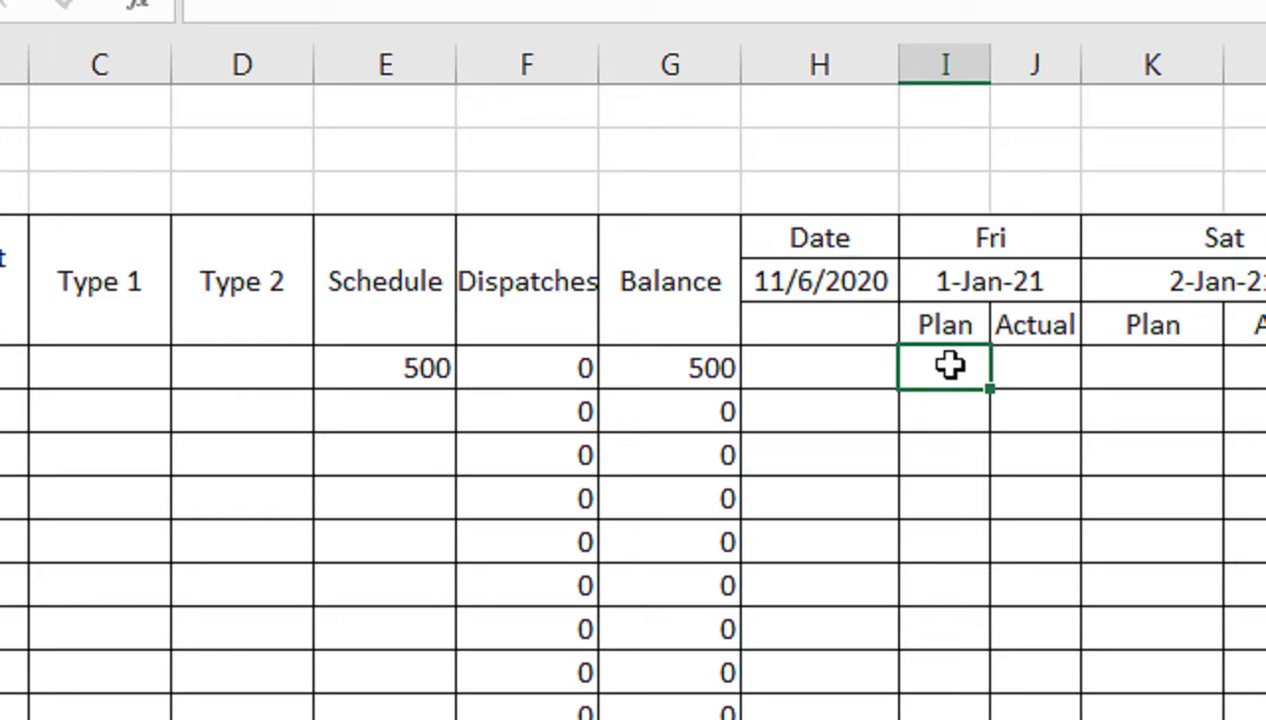
text(200)
key(Tab)
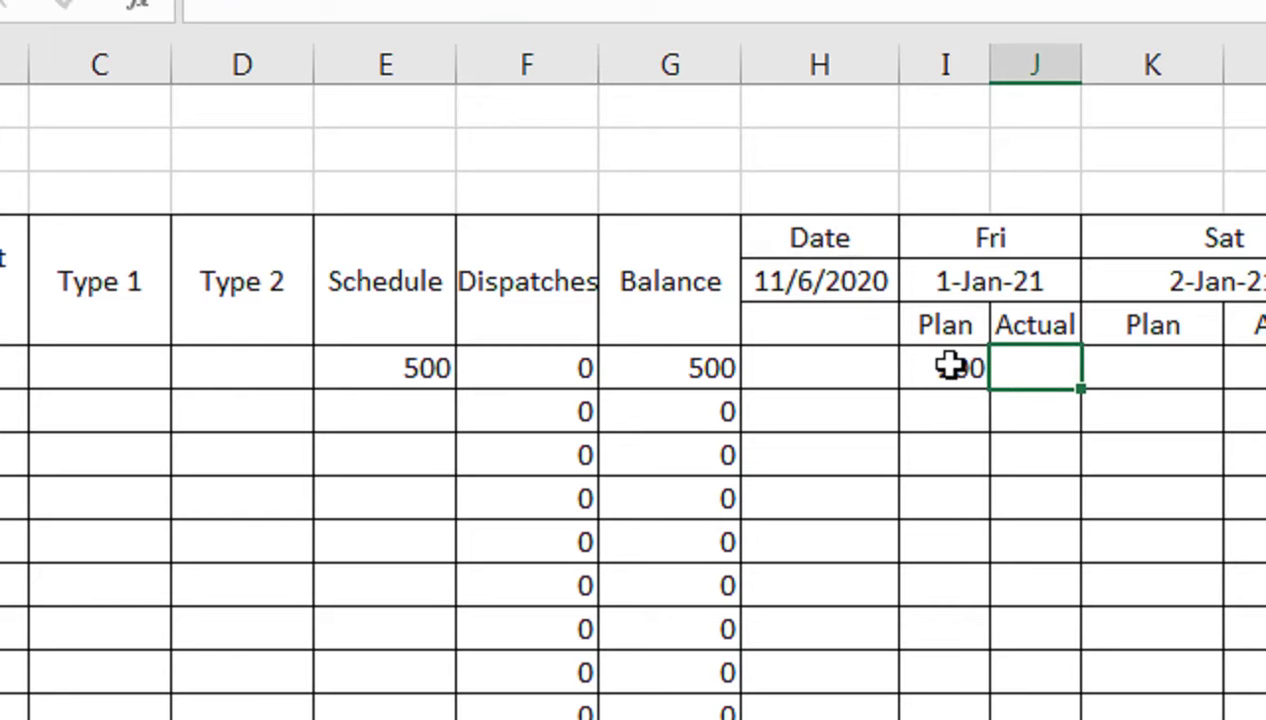
text(100)
key(Return)
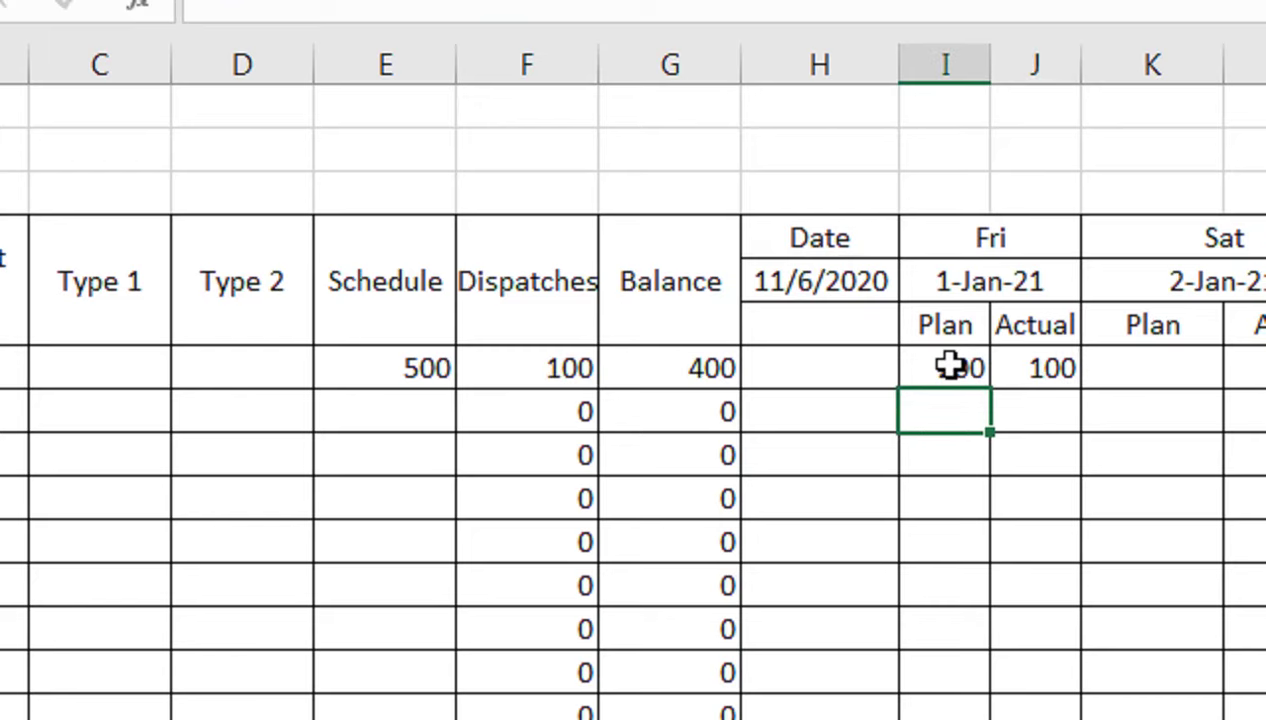
click(737, 342)
click(531, 365)
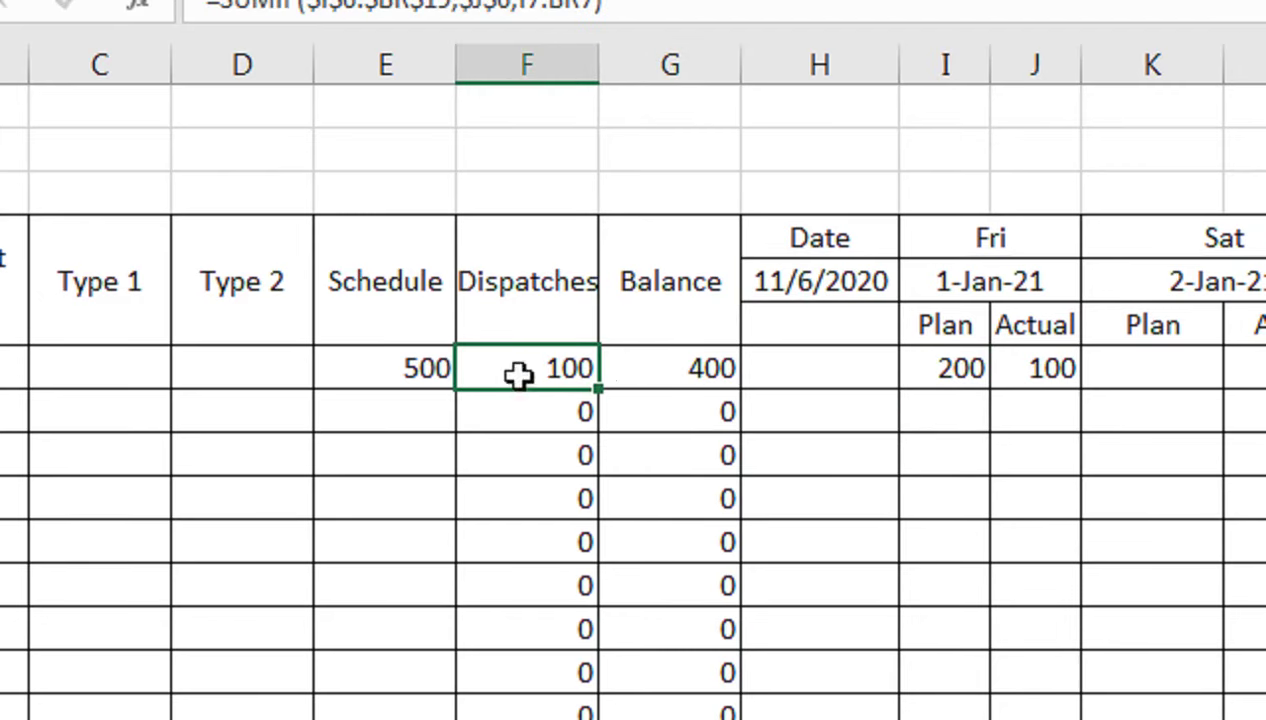
Enter 2-Jan-21 Plan 200 and Actual 20 in K7:L7
scroll(964, 367, right, 2)
scroll(995, 387, right, 3)
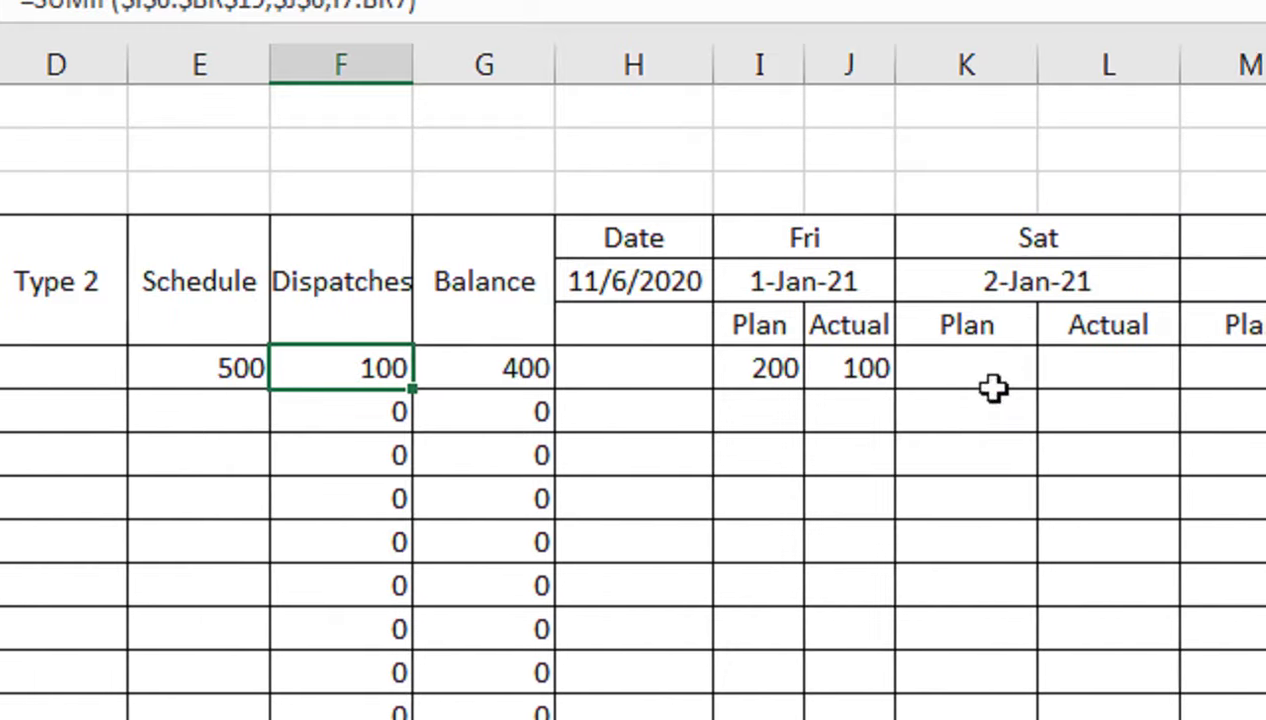
scroll(927, 367, right, 2)
click(927, 368)
text(200)
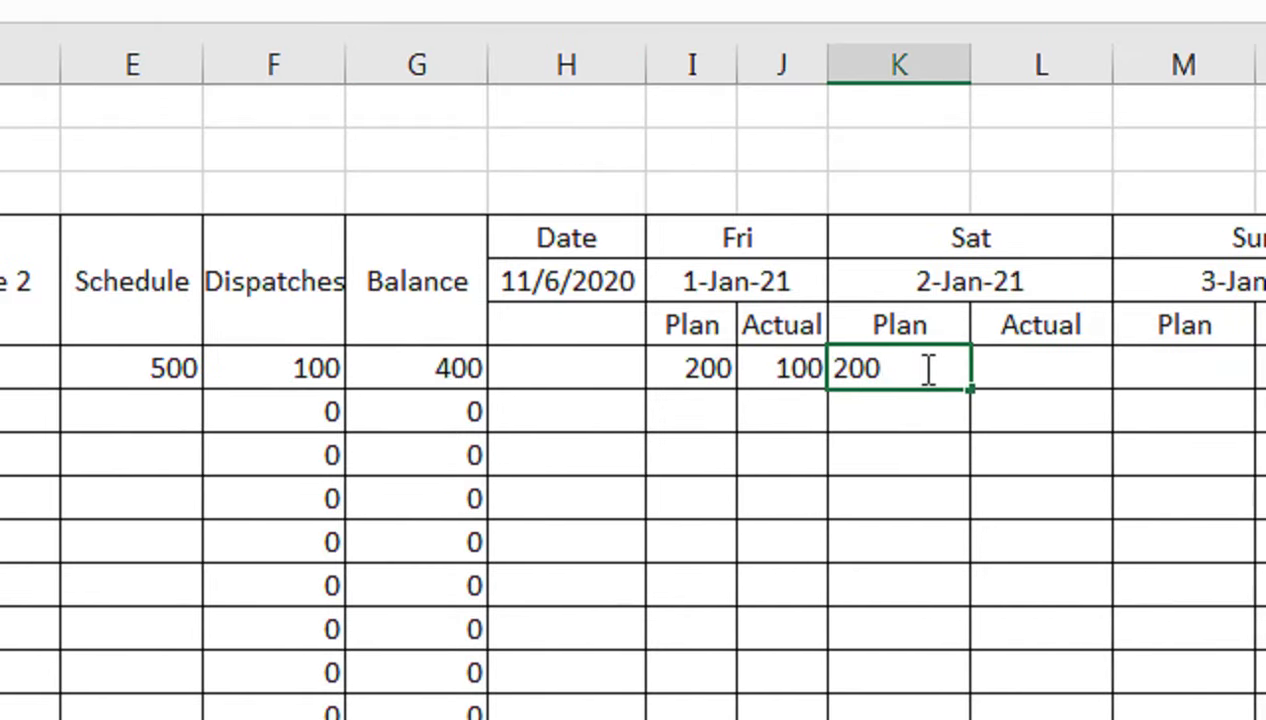
click(927, 368)
key(Right)
text(20)
key(Return)
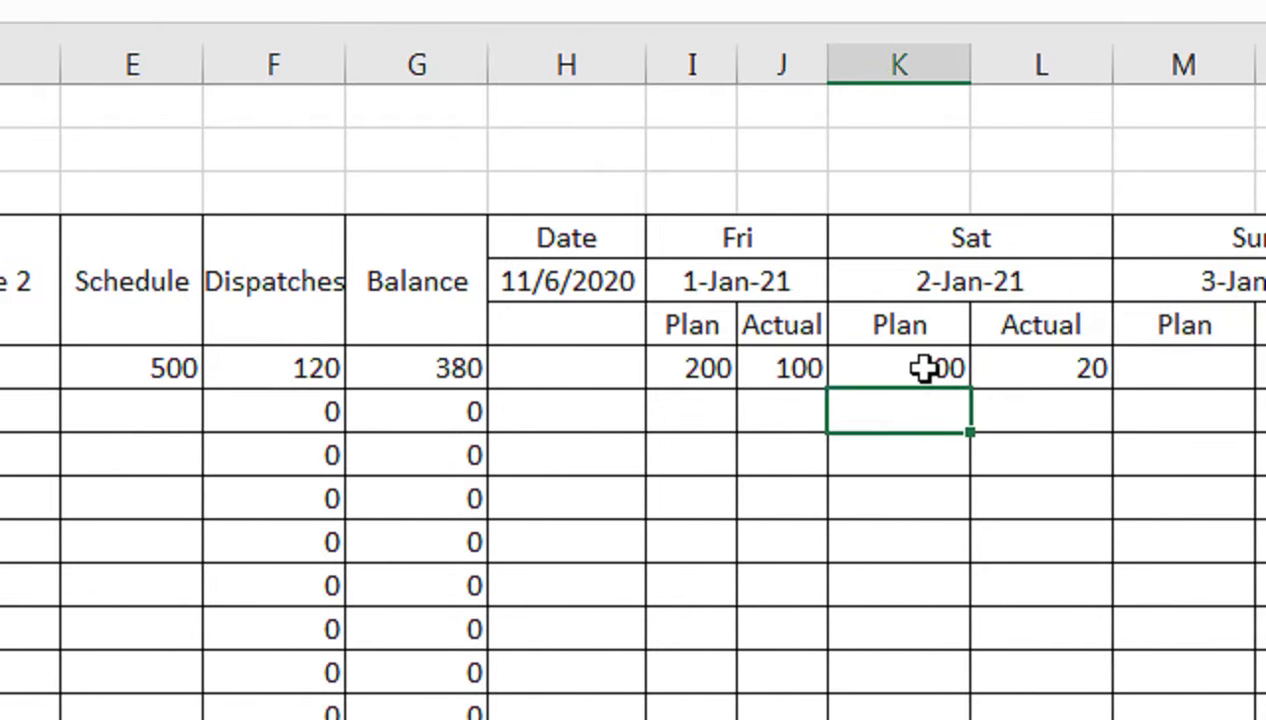
scroll(330, 368, left, 1)
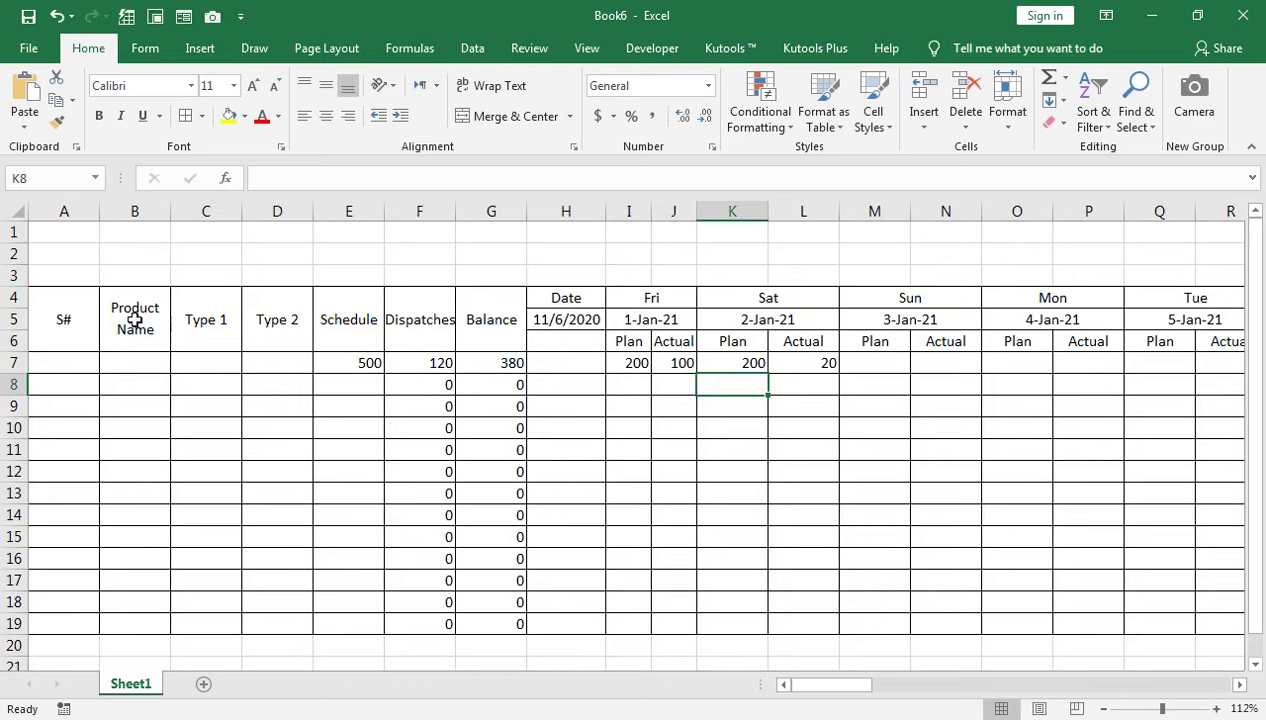
click(114, 255)
Insert a WordArt box reading MONTHLY PRODUCTION PLAN
click(104, 230)
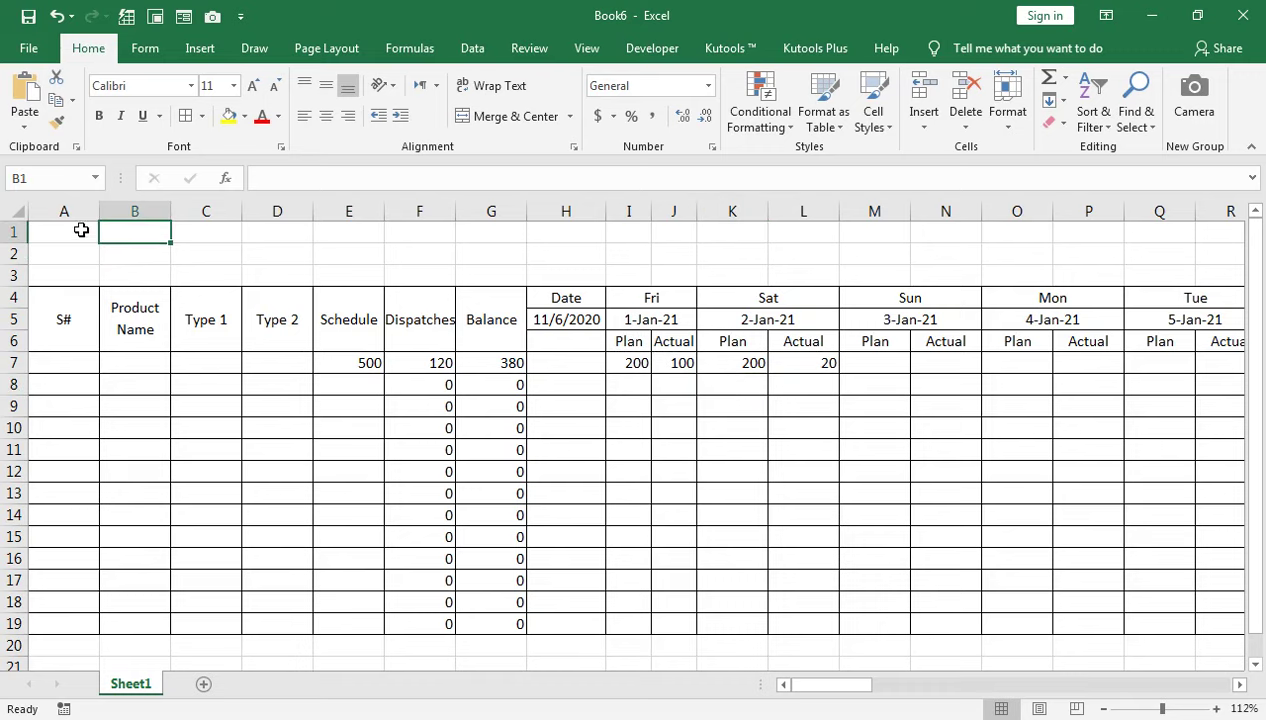
click(200, 50)
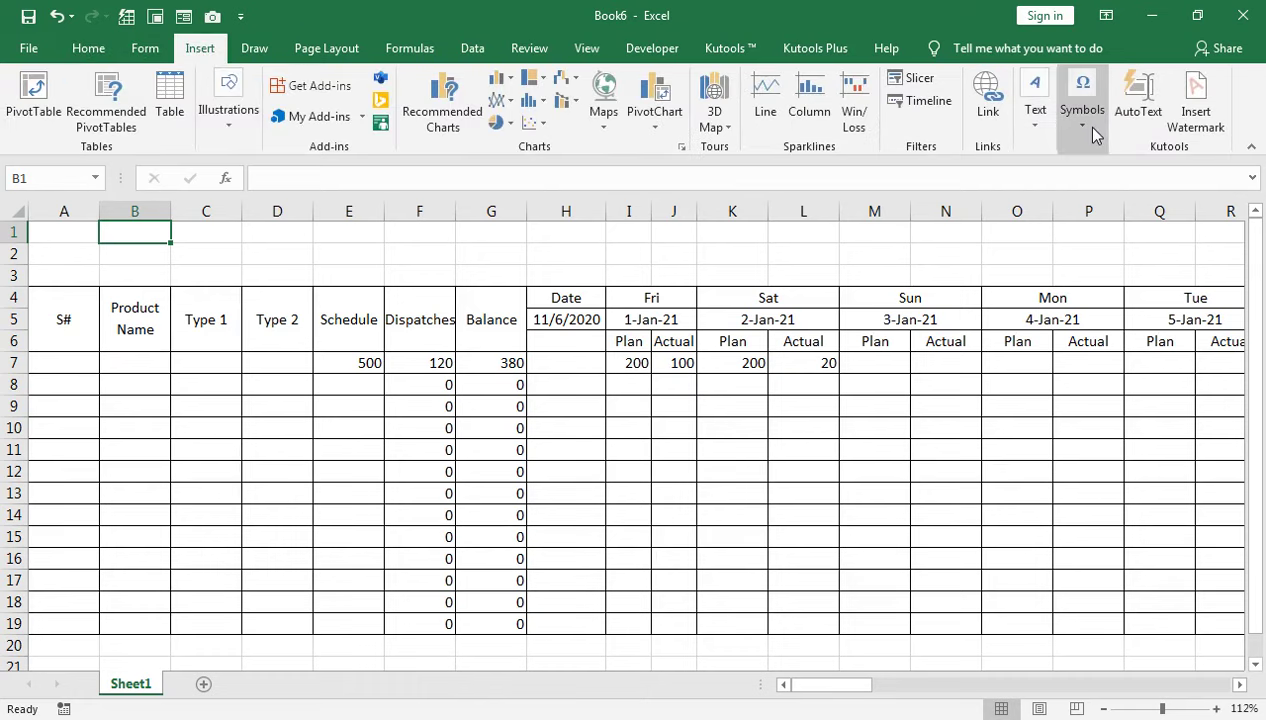
click(1038, 120)
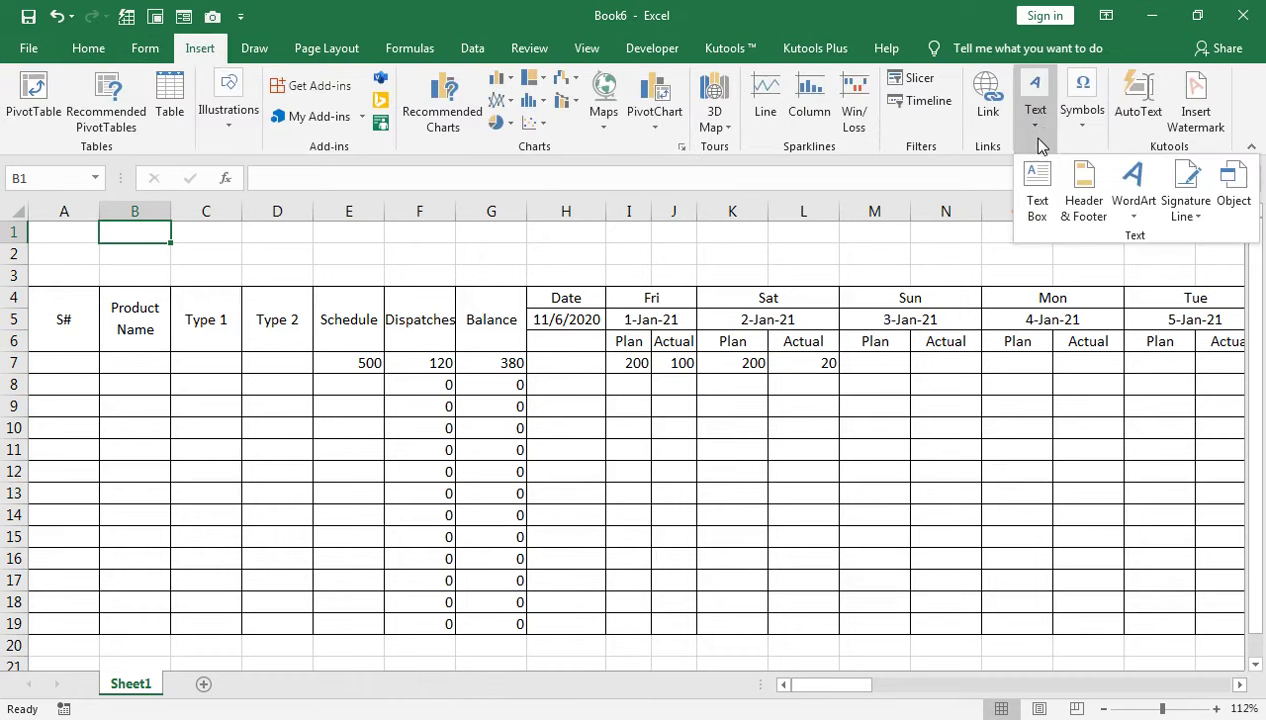
click(1120, 210)
click(880, 318)
drag(880, 318, 817, 353)
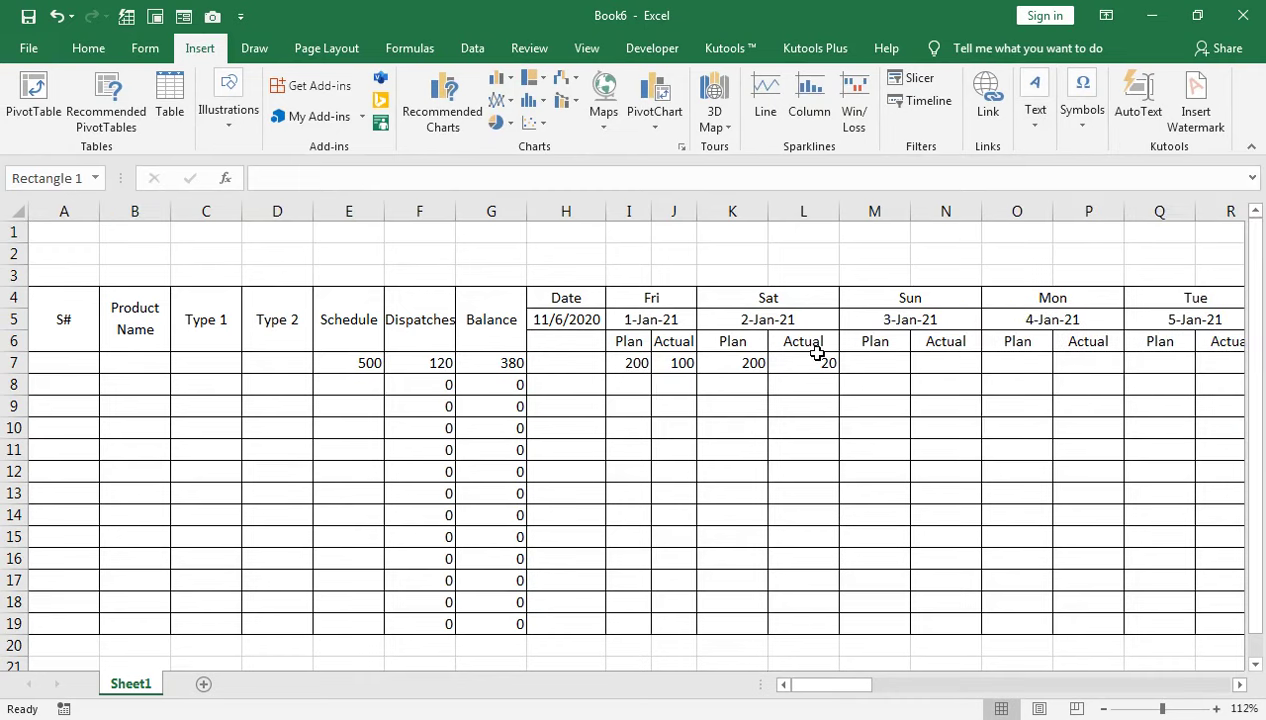
text(MONTHLY PRODUCTION PLA)
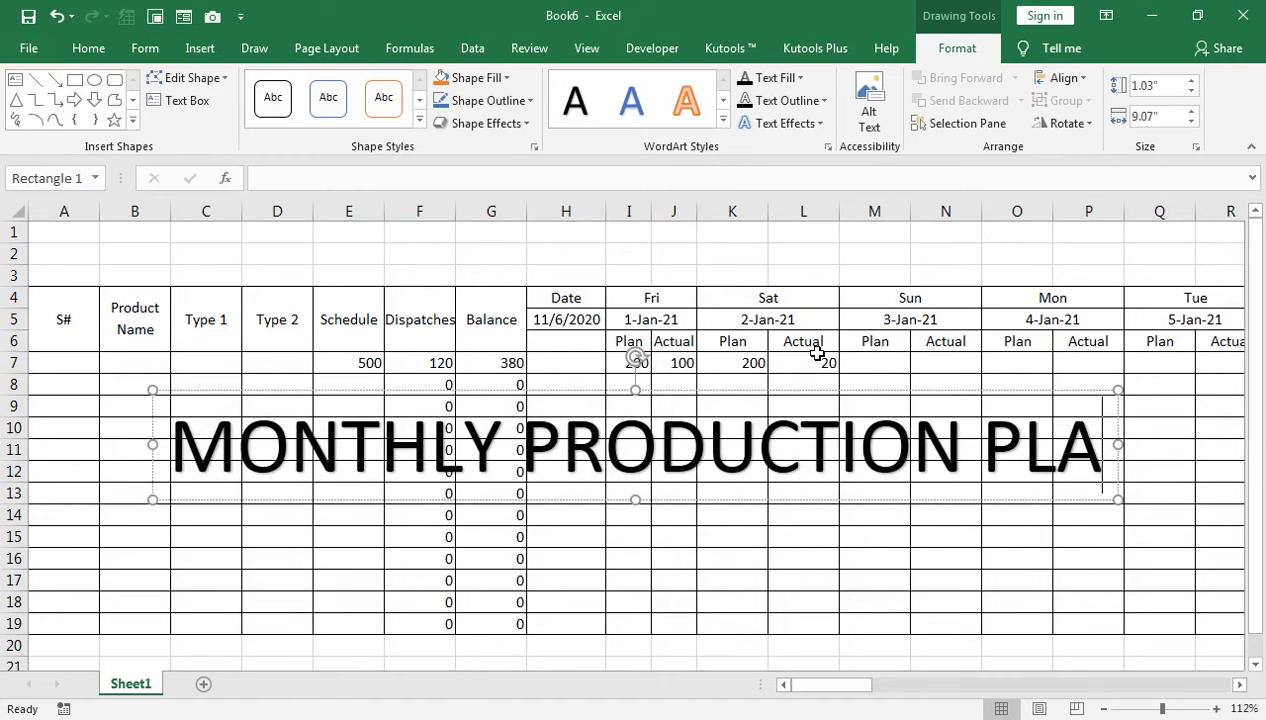
text(N)
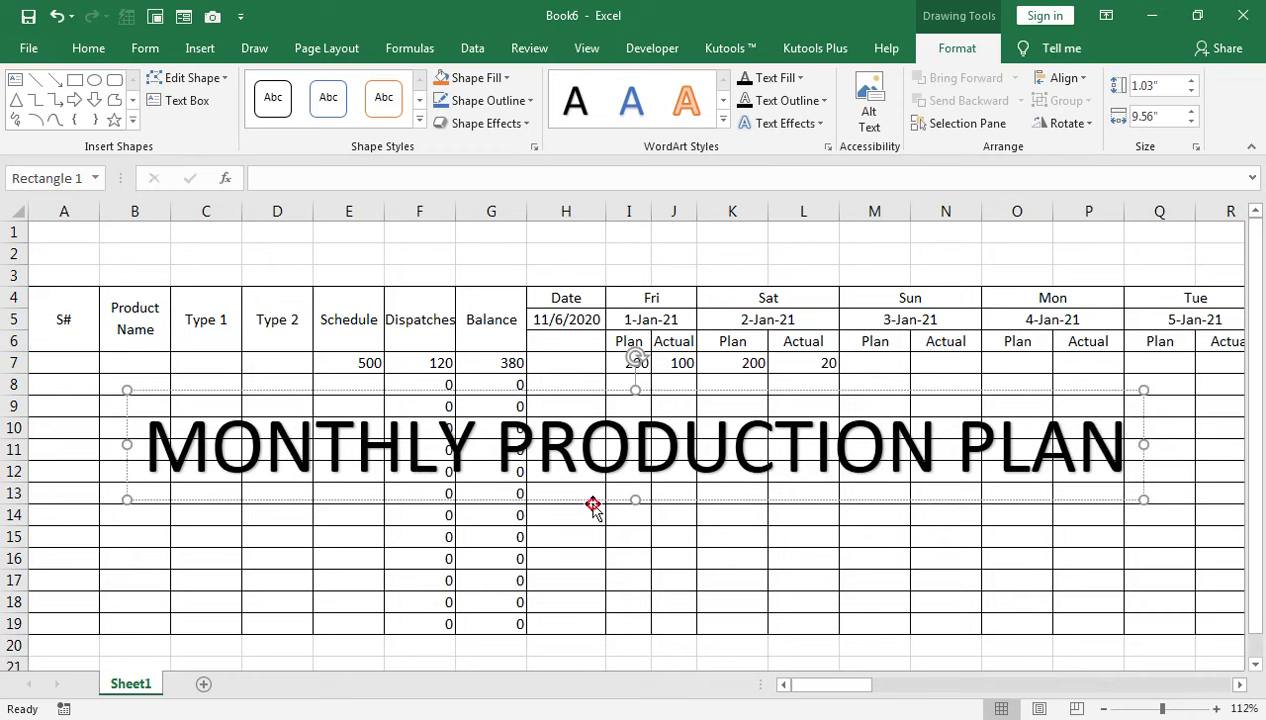
Move the title above the table header, shrink it to 36 pt and make it bold
drag(591, 505, 580, 336)
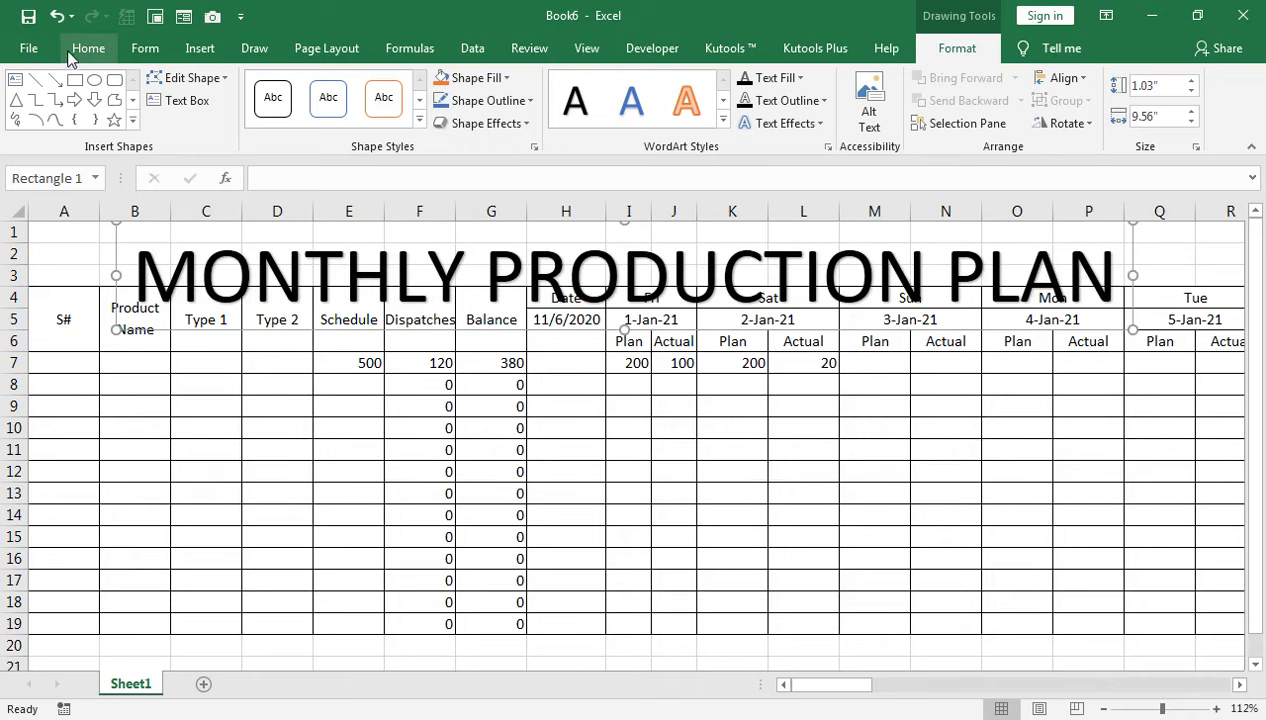
click(75, 50)
click(282, 88)
click(282, 88)
click(282, 88)
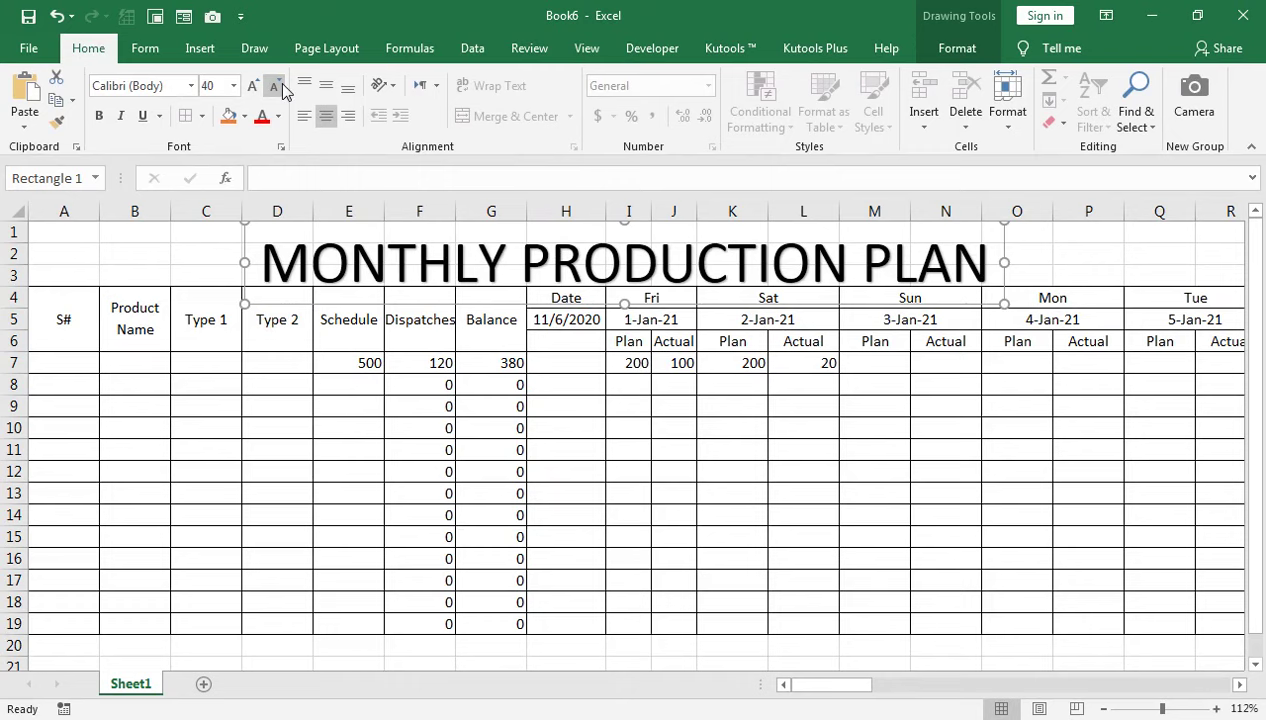
click(282, 88)
click(970, 48)
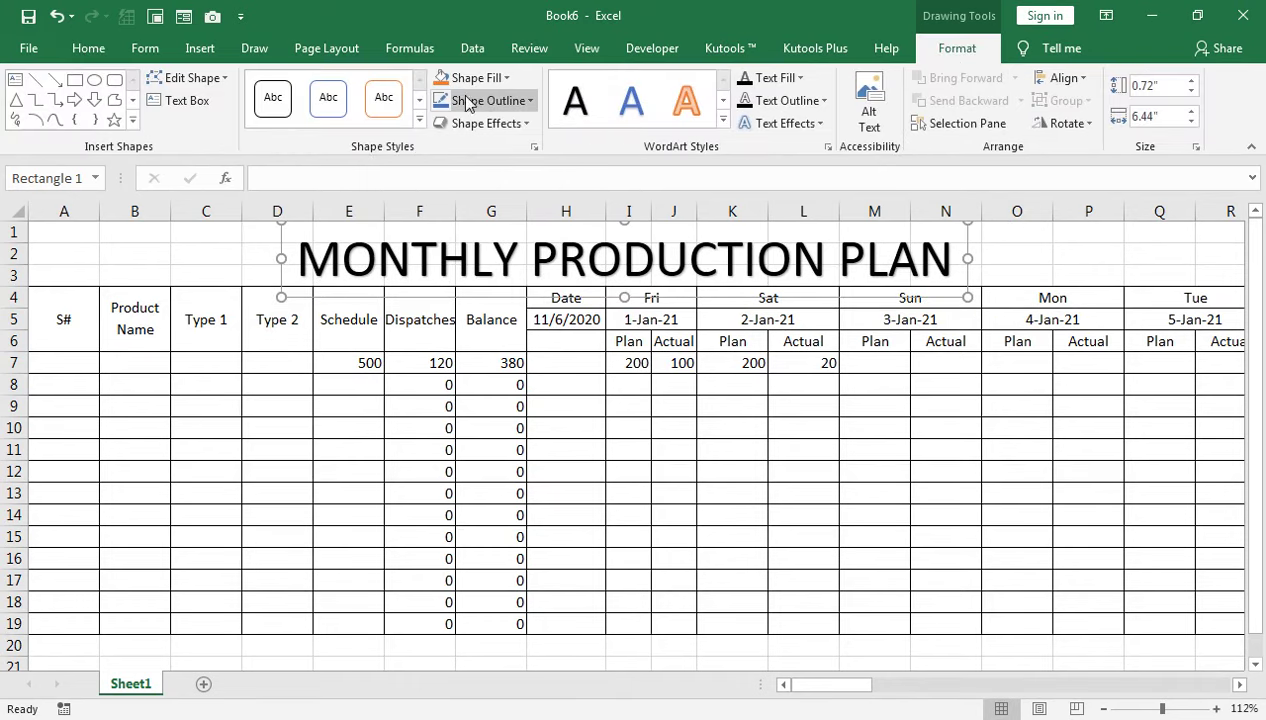
click(462, 84)
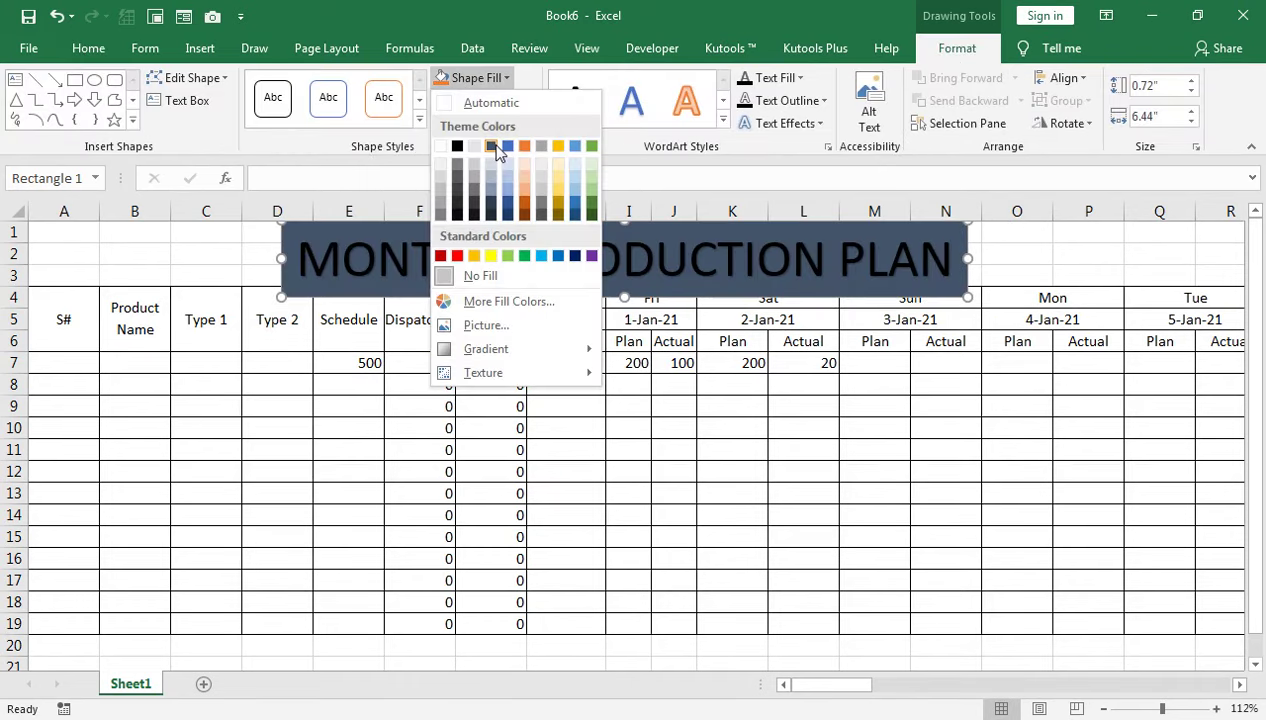
click(88, 48)
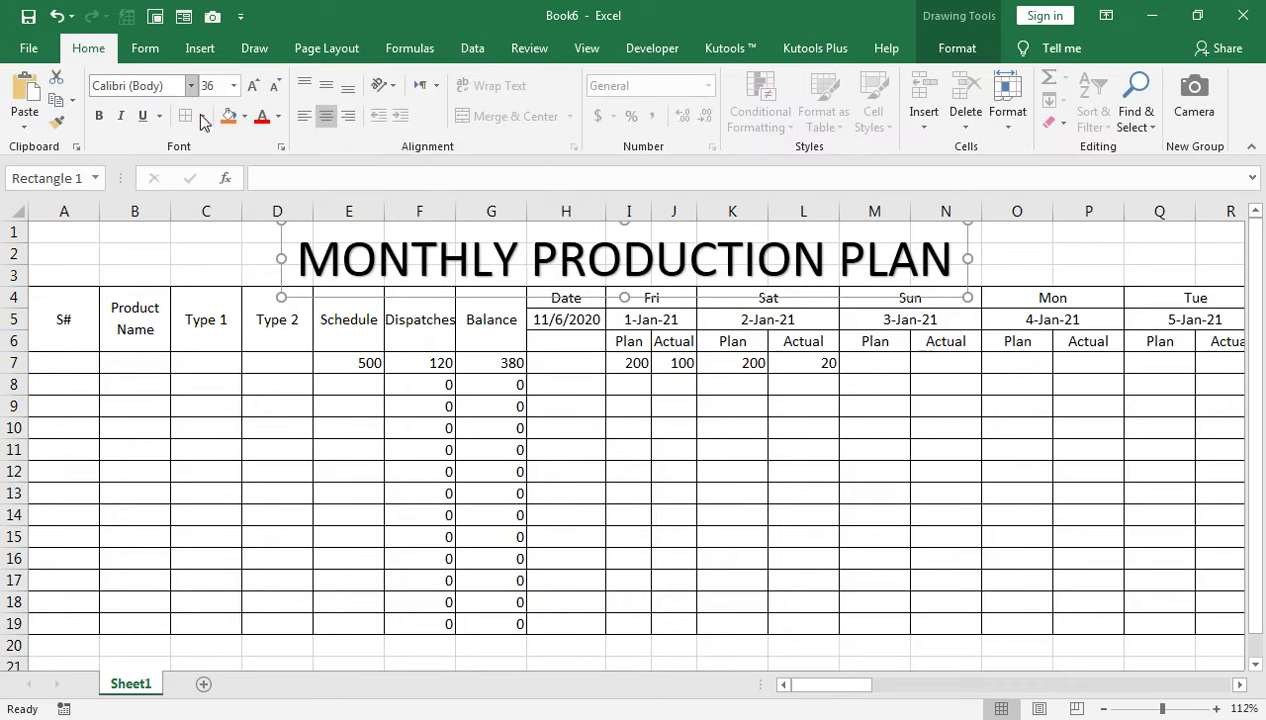
click(98, 116)
Select header rows 4 through 6
click(318, 333)
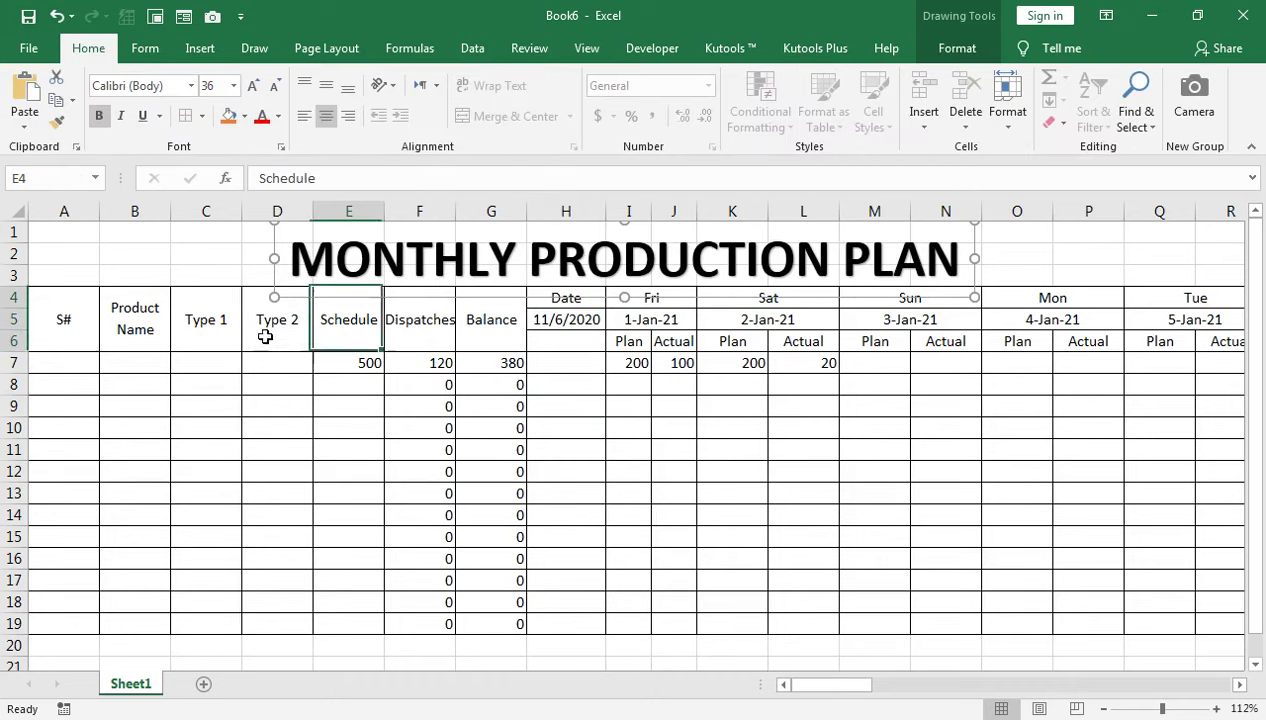
click(8, 298)
drag(8, 298, 8, 341)
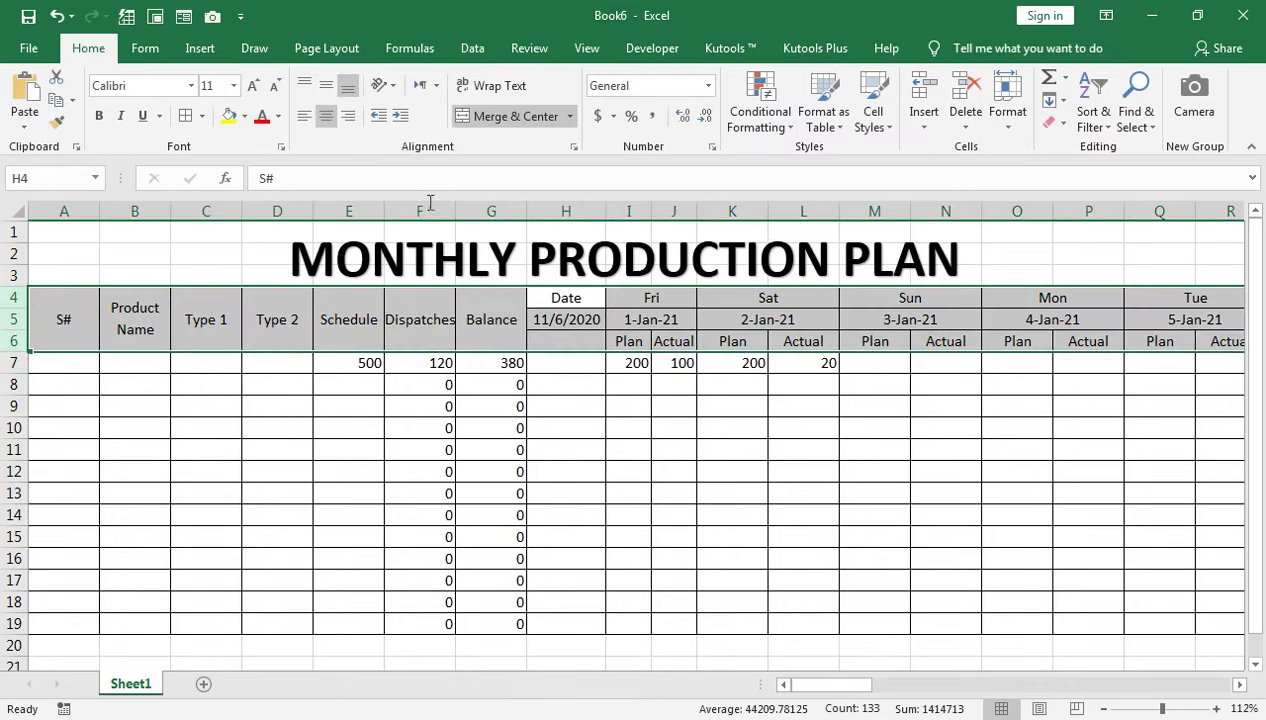
Fill header rows 4–6 with tan and the Plan/Actual row I6:BR6 with yellow
click(244, 116)
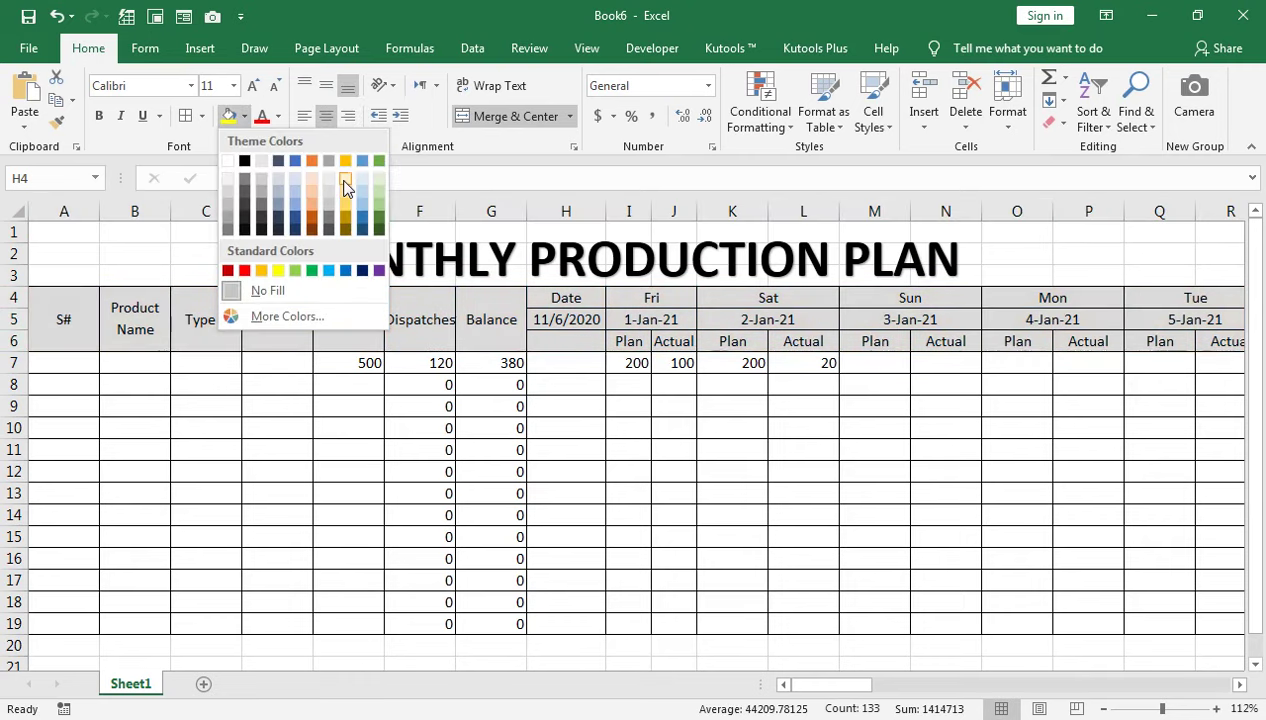
click(340, 180)
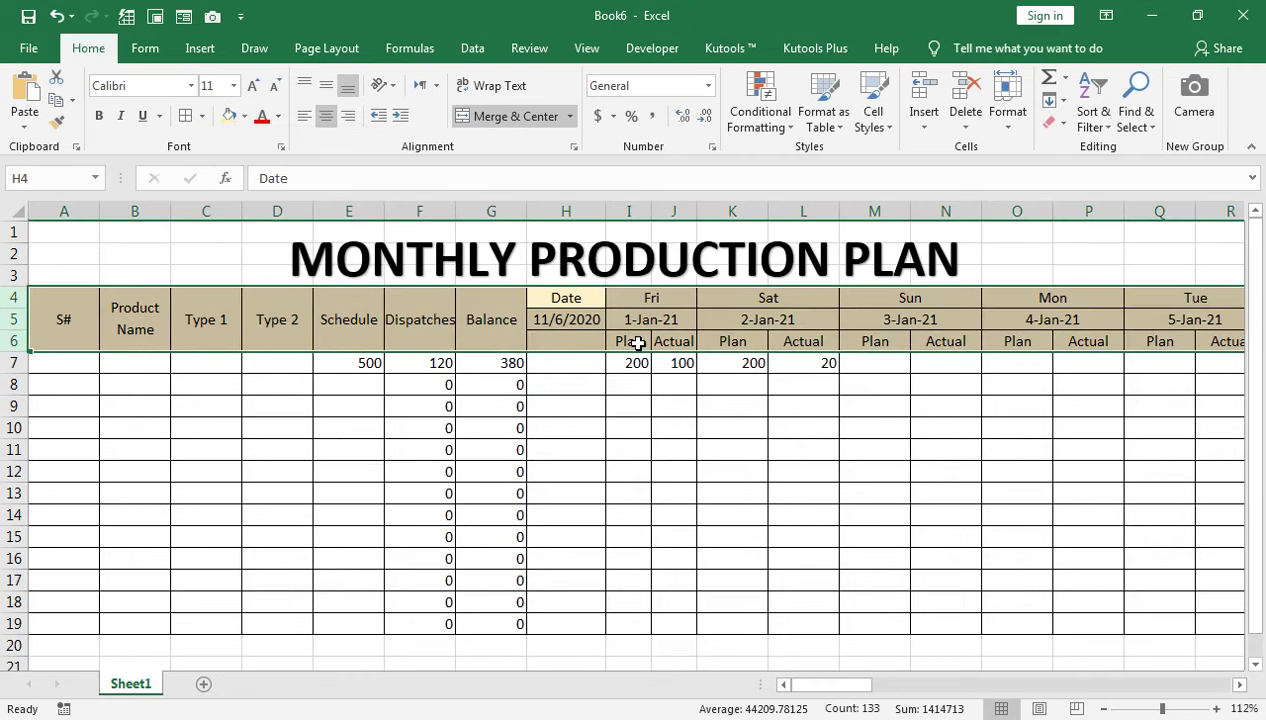
click(637, 343)
key(ctrl+shift+Right)
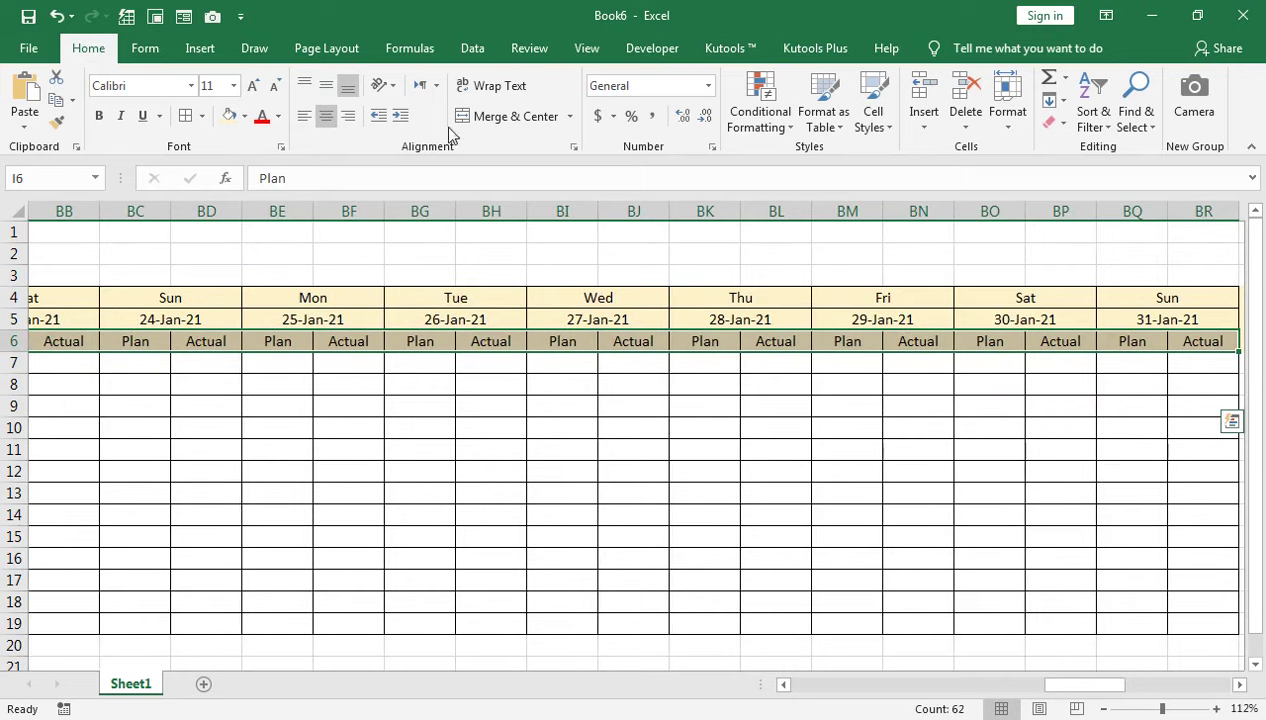
key(ctrl+BackSpace)
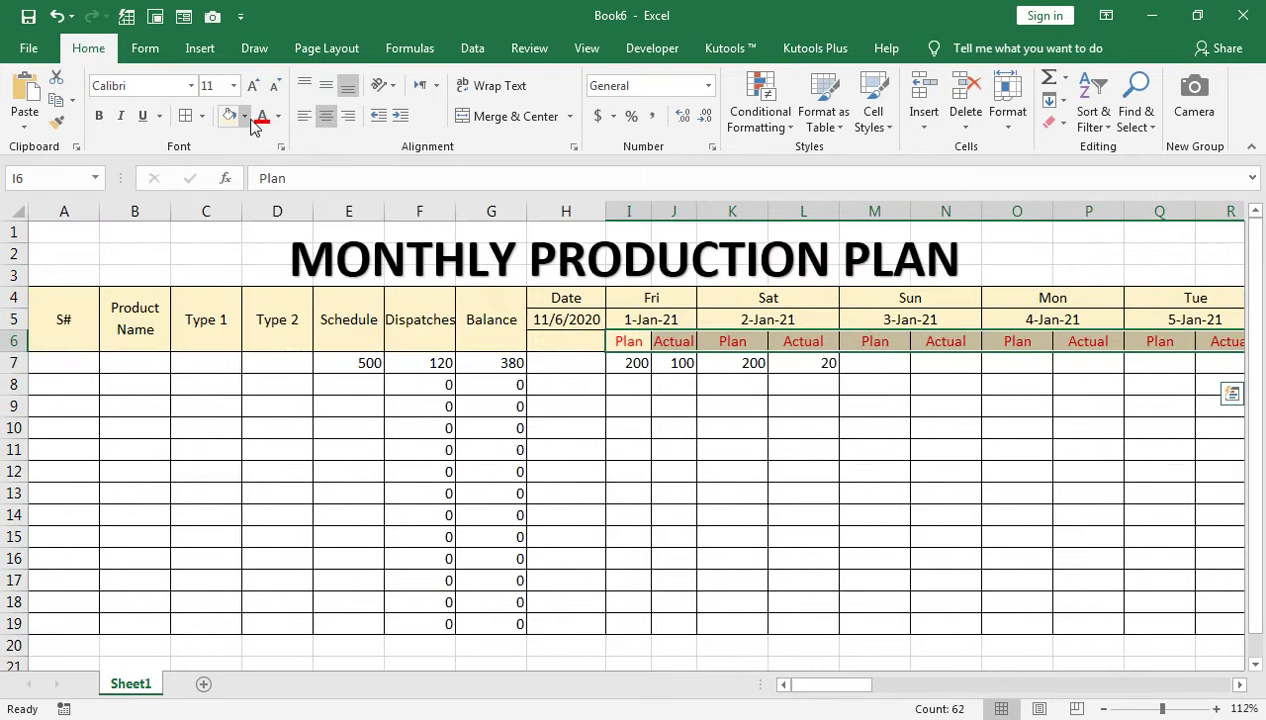
click(246, 117)
click(278, 268)
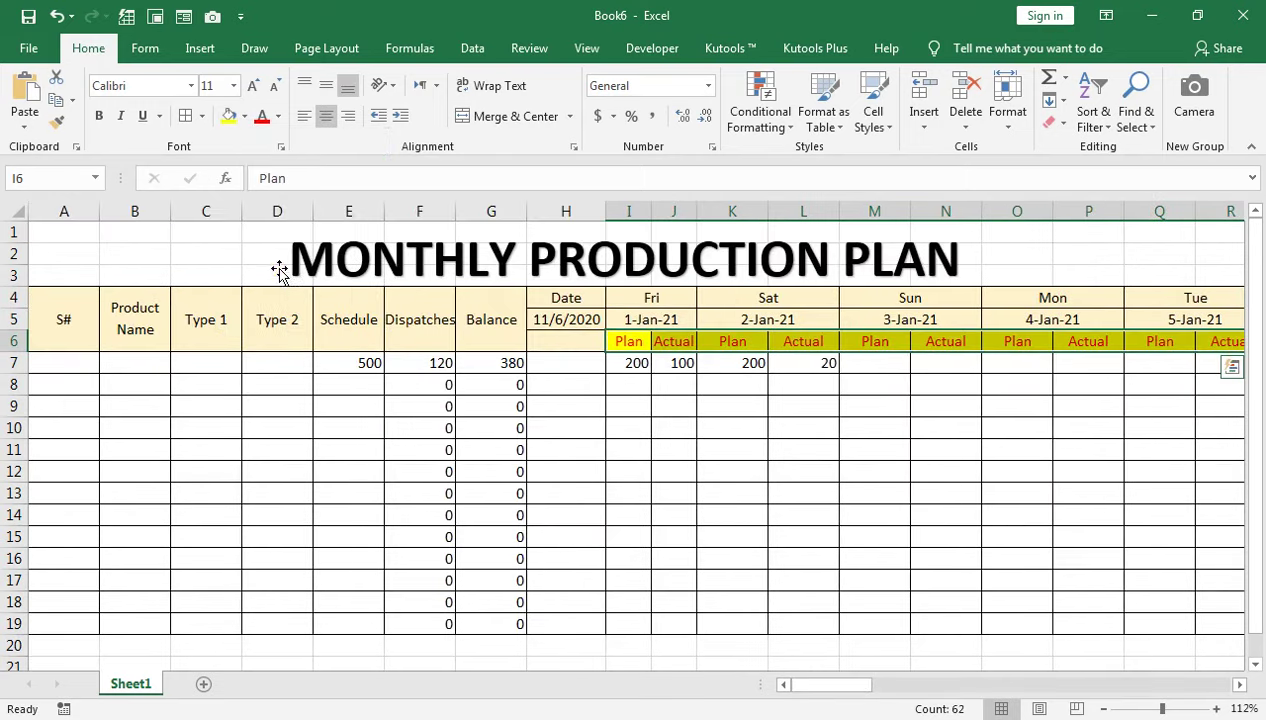
click(566, 300)
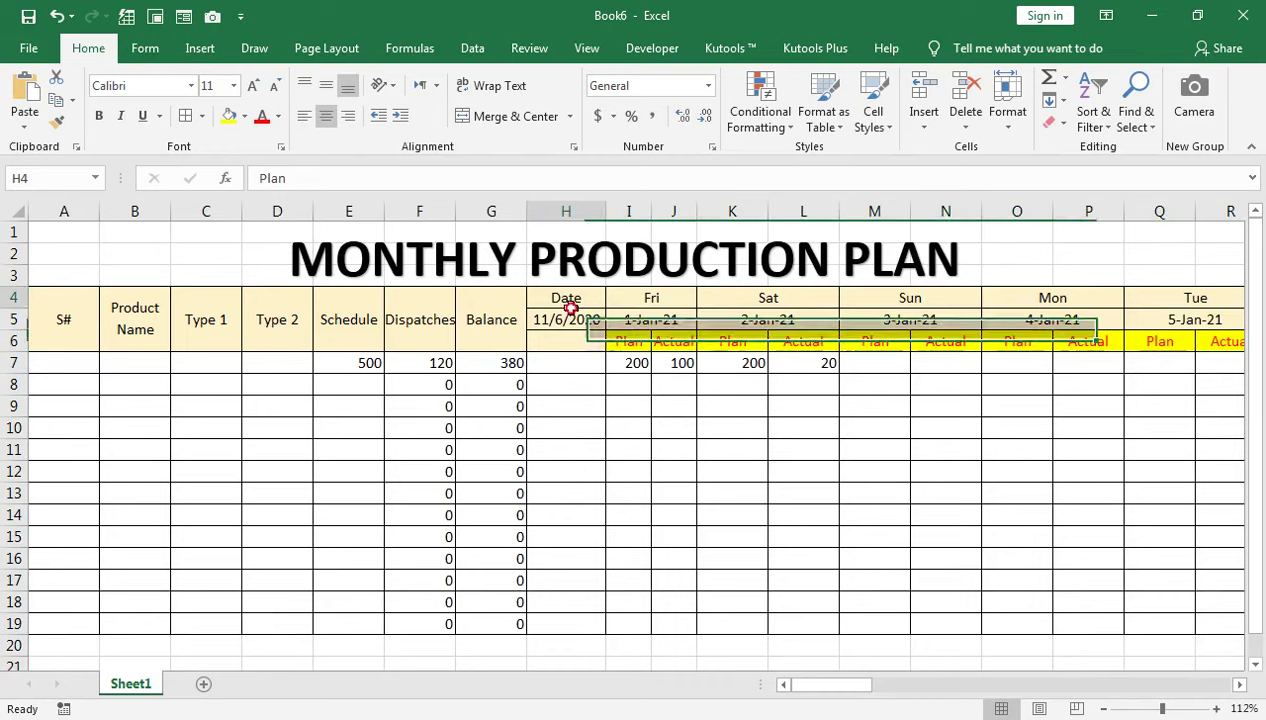
Make the 1-Jan-21 date in I5 bold red
click(640, 318)
click(262, 117)
click(101, 118)
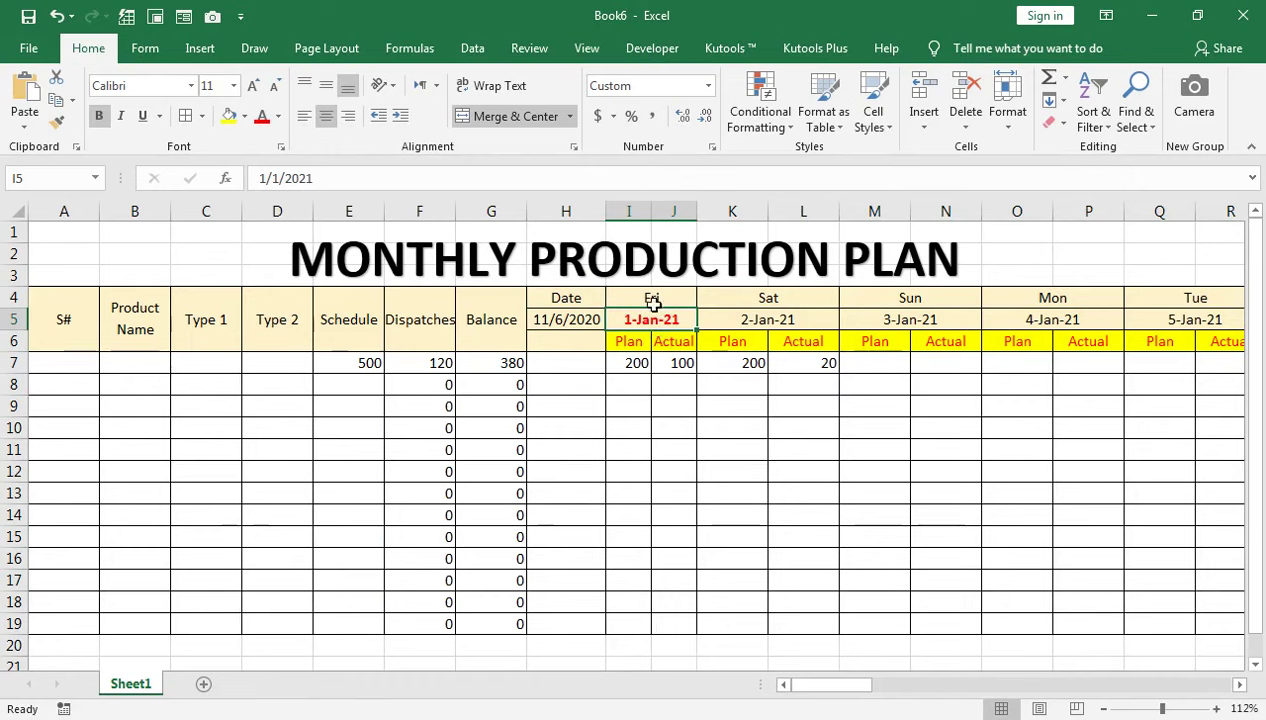
click(650, 413)
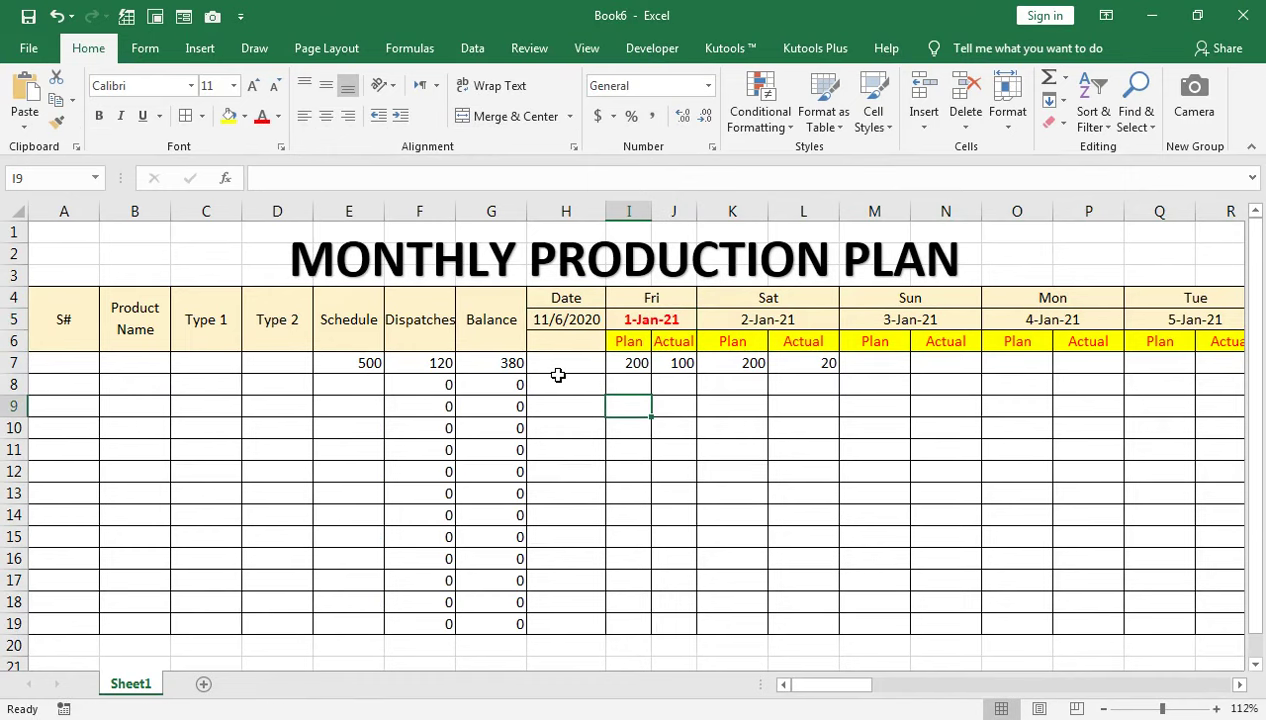